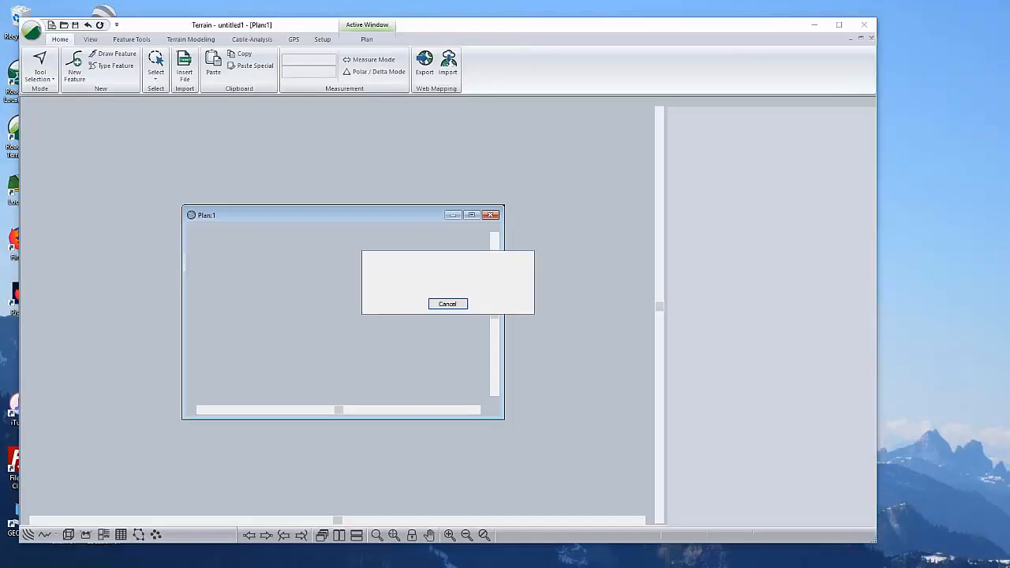
# Switch to File Explorer, show the LiDAR_Webinar_Dec_2018 folder and place its window beside the empty Terrain plan
pyautogui.moveTo(336, 564)
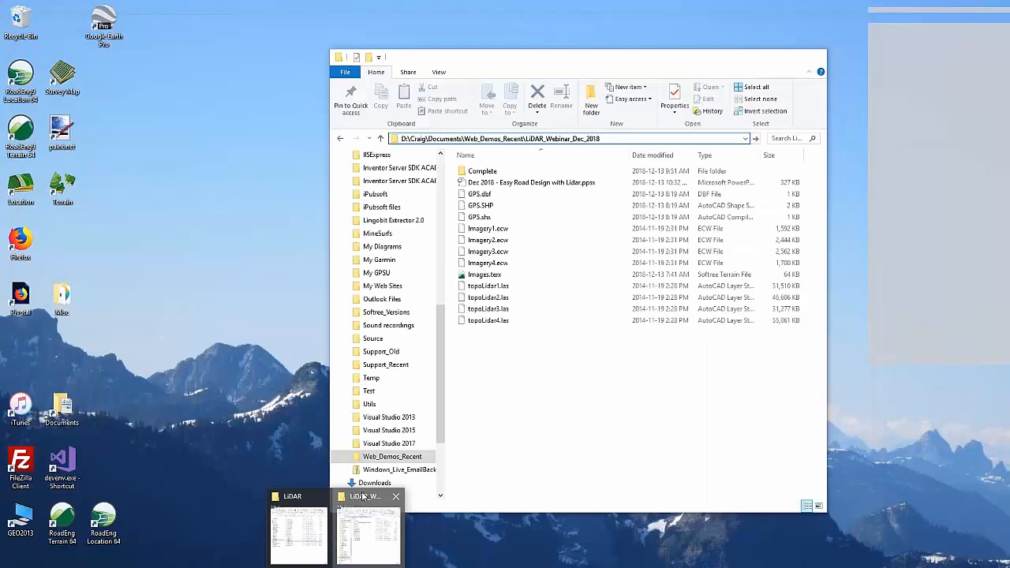
pyautogui.click(362, 496)
pyautogui.moveTo(515, 64); pyautogui.dragTo(621, 78)
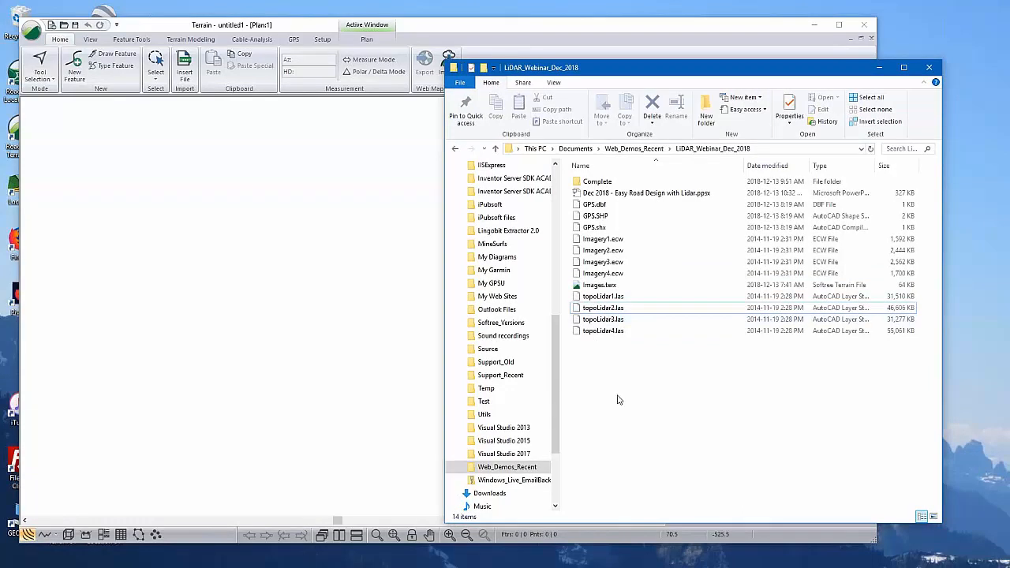
pyautogui.moveTo(751, 83); pyautogui.dragTo(790, 103)
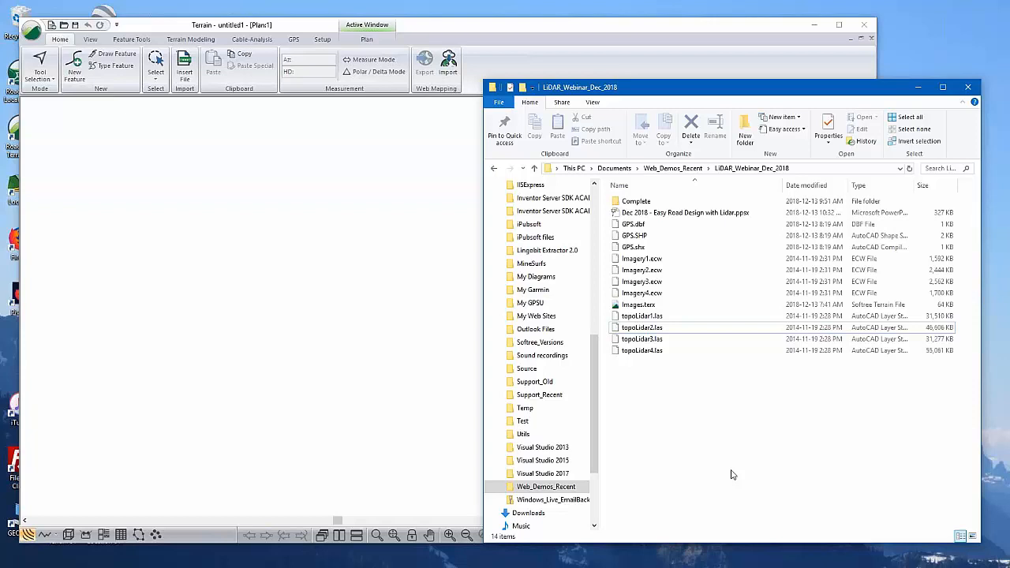
# Bring the four LiDAR files topoLidar1.las through topoLidar4.las from the folder into the Terrain plan for import
pyautogui.click(642, 317)
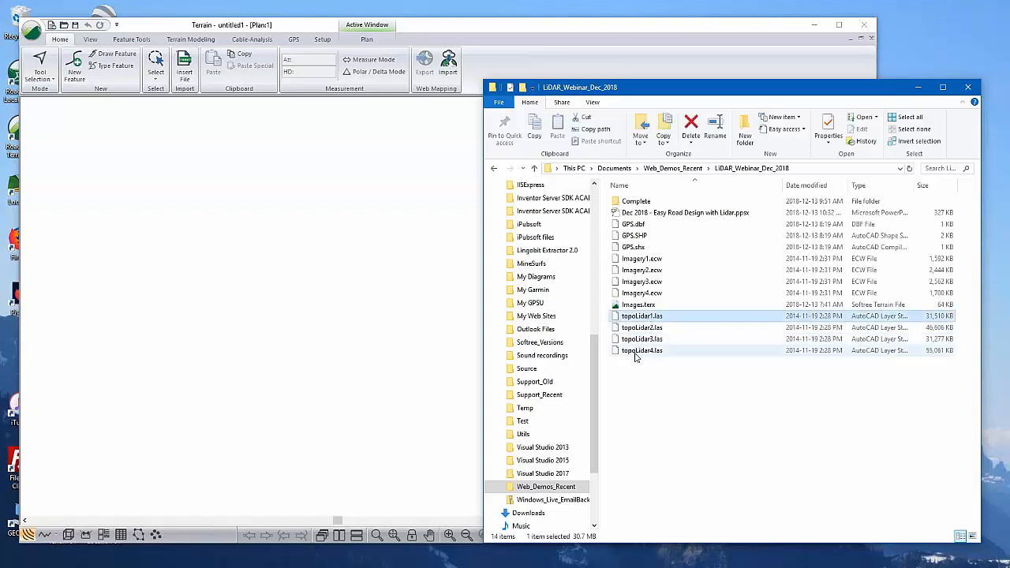
pyautogui.keyDown('shift'); pyautogui.click(636, 352); pyautogui.keyUp('shift')
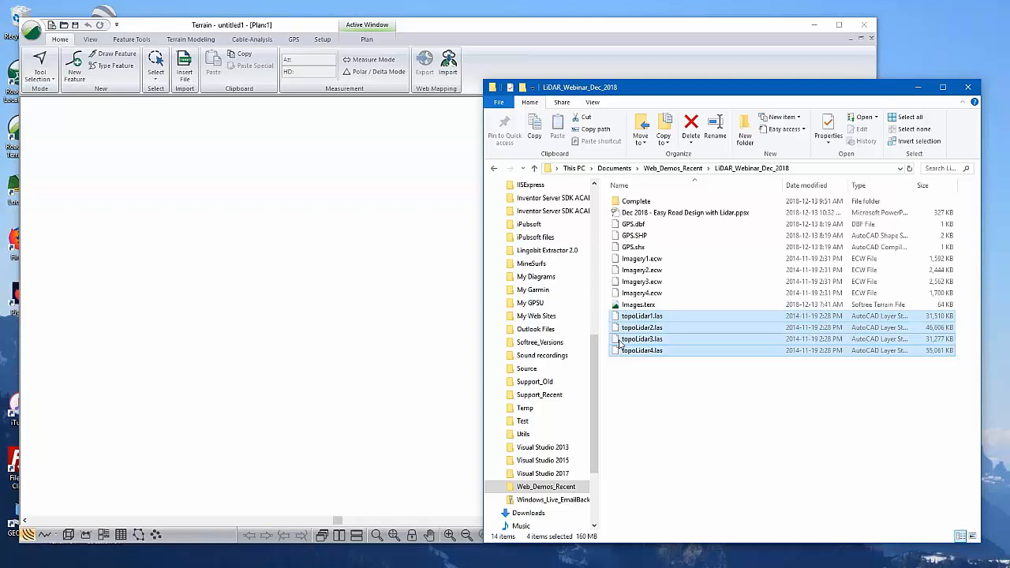
pyautogui.moveTo(625, 320); pyautogui.dragTo(319, 270)
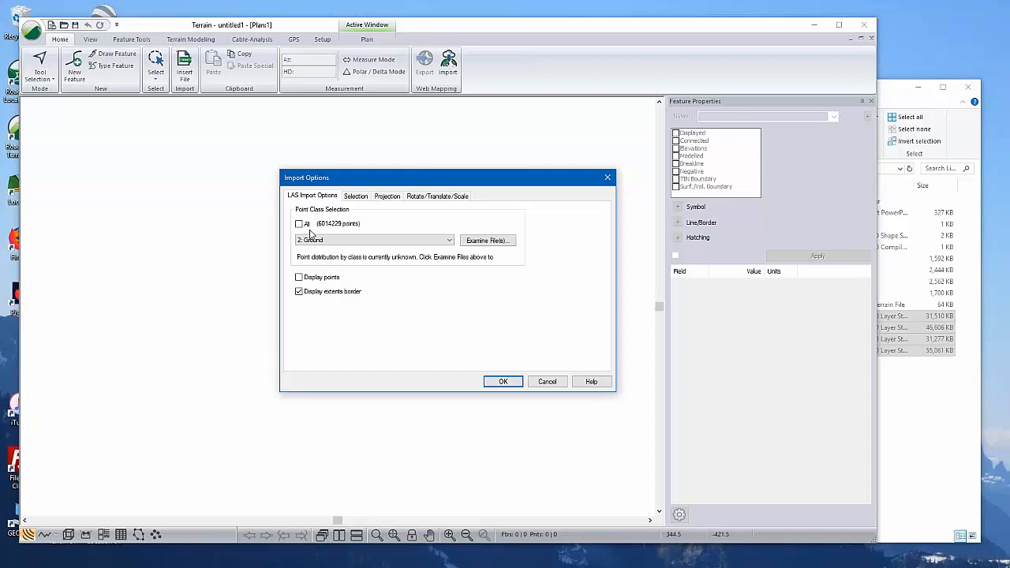
# Import only the points of class 2: Ground with the extents border displayed, continuing without coordinate conversion
pyautogui.click(449, 241)
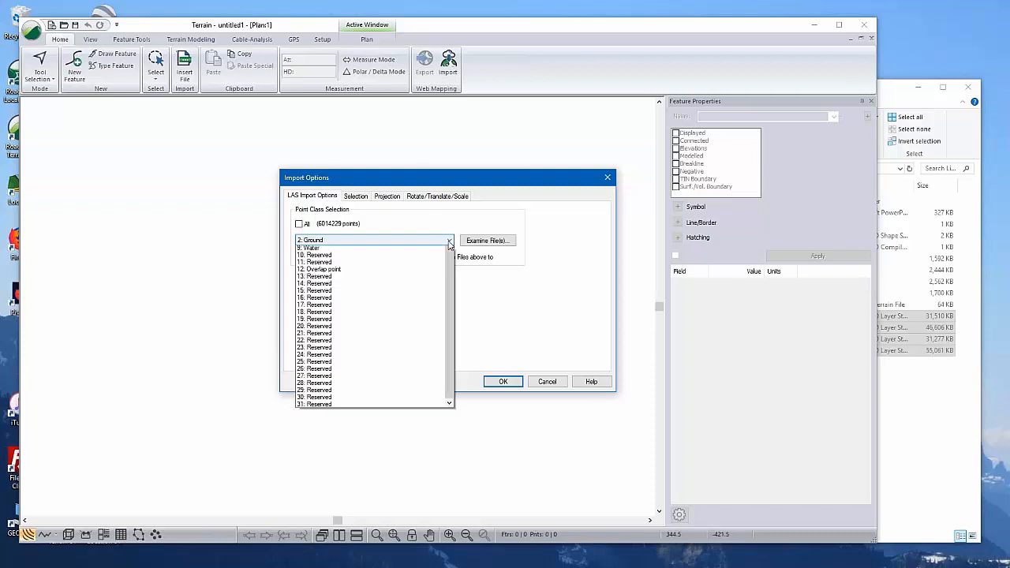
pyautogui.click(496, 291)
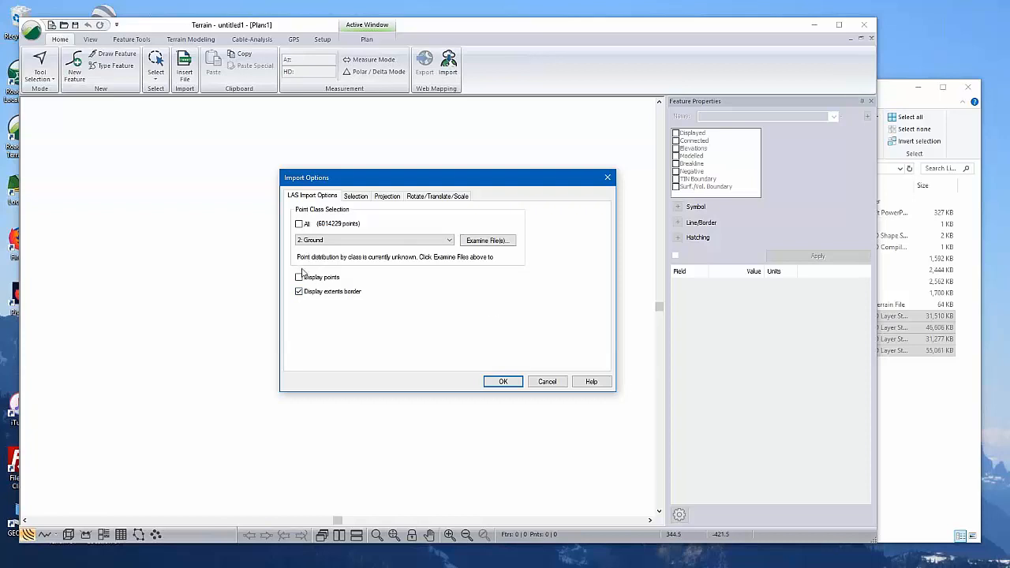
pyautogui.click(494, 382)
pyautogui.click(399, 319)
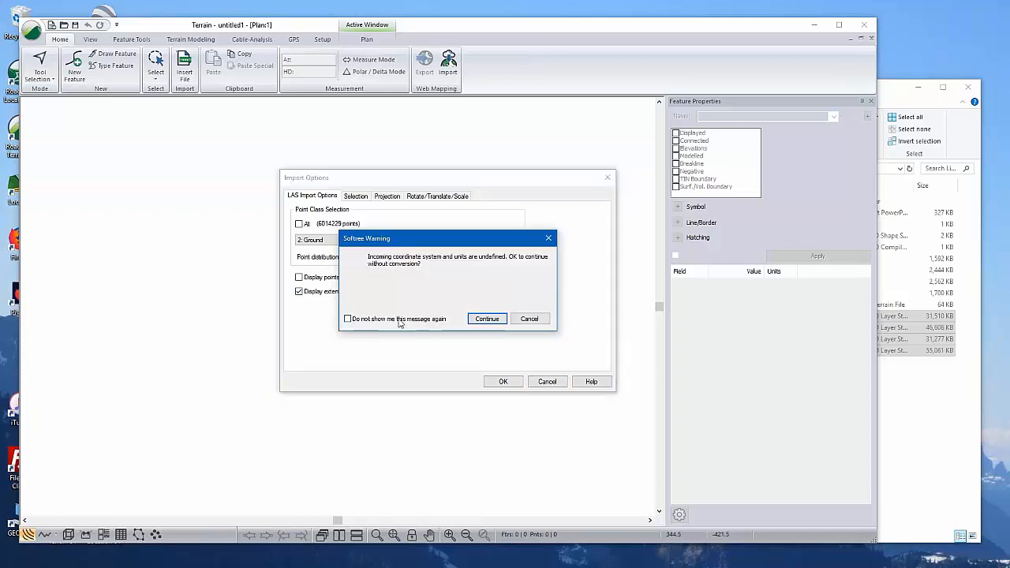
pyautogui.click(492, 321)
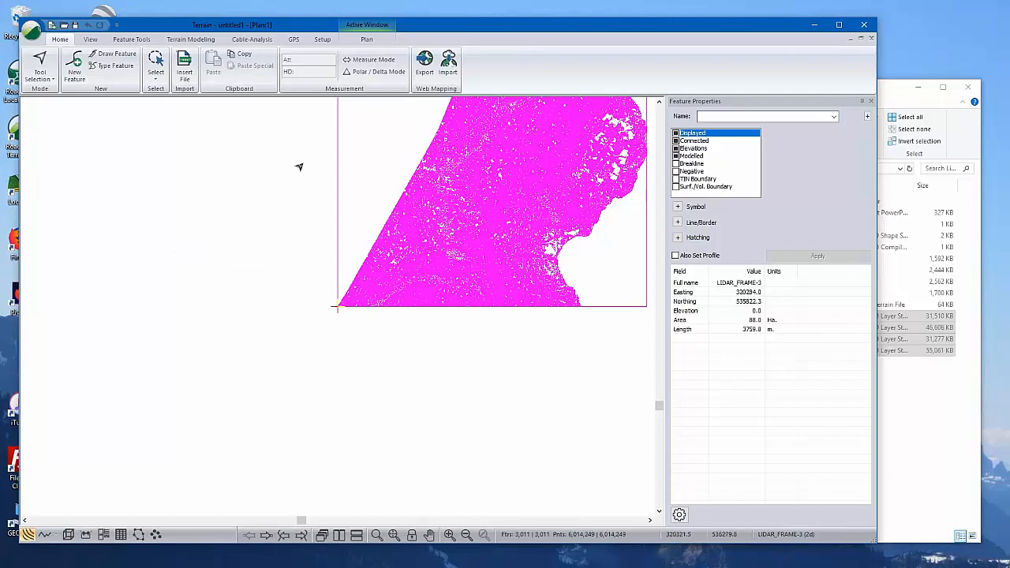
# Deselect the imported LiDAR features and view the extents borders of all four tiles in the plan
pyautogui.click(112, 189)
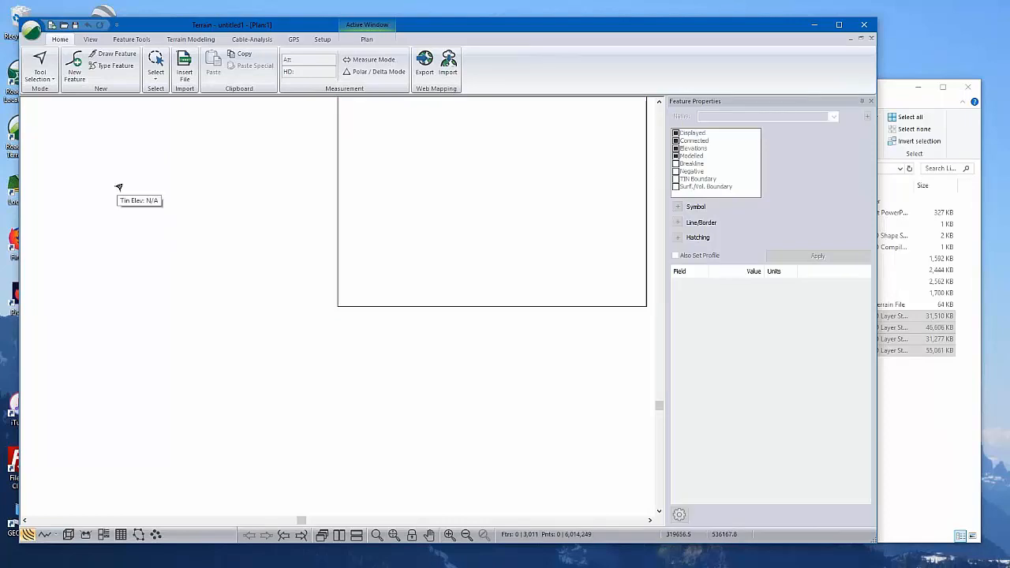
pyautogui.moveTo(208, 237); pyautogui.dragTo(184, 371, button='middle')
pyautogui.scroll(-13, 147, 336)
pyautogui.scroll(-2, 136, 274)
pyautogui.moveTo(138, 213); pyautogui.dragTo(219, 341, button='middle')
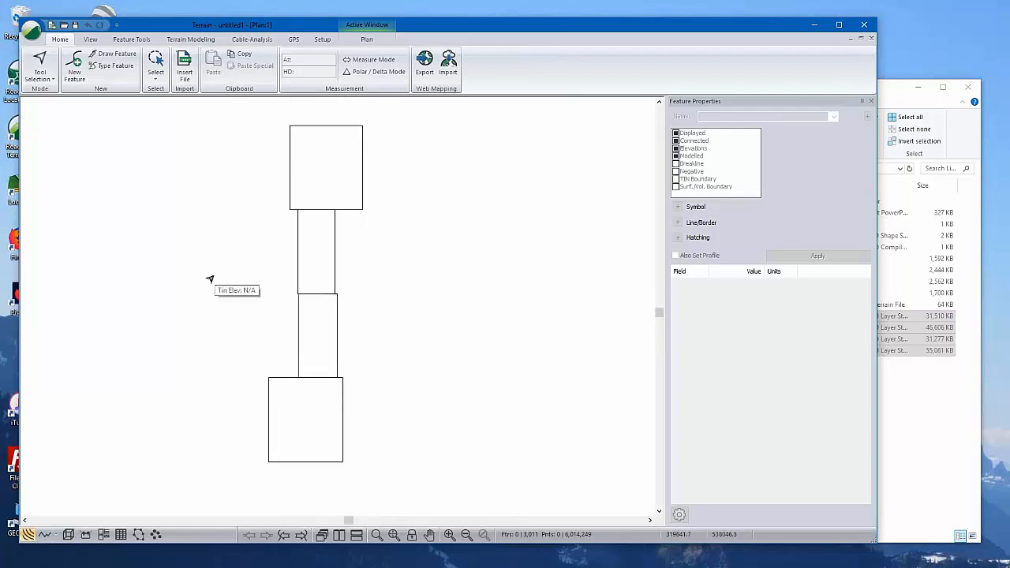
pyautogui.moveTo(229, 334); pyautogui.dragTo(209, 342, button='middle')
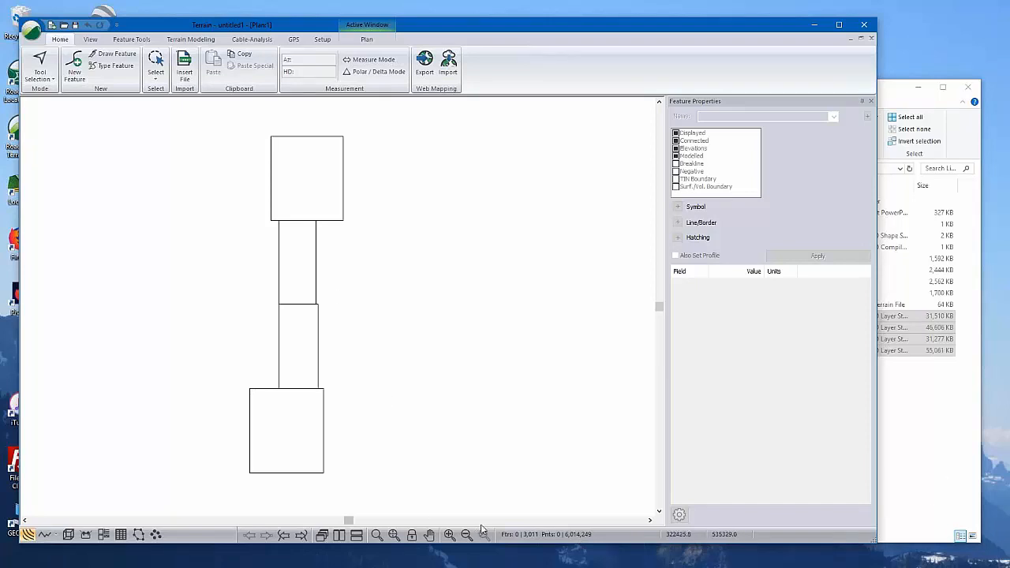
# Import GPS.SHP from the webinar folder into the plan, including attributes and adding its themes to the layer table
pyautogui.click(979, 468)
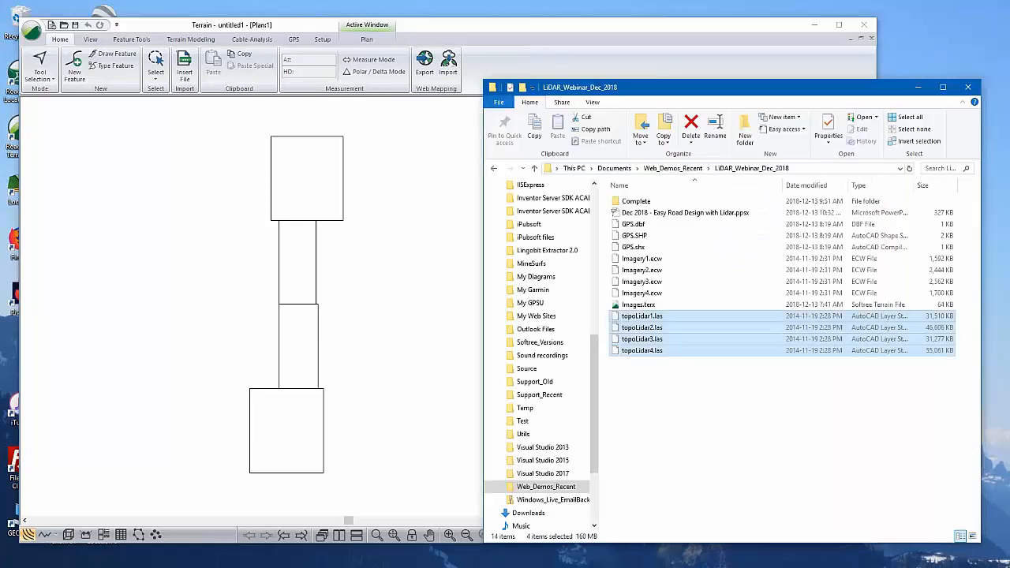
pyautogui.click(711, 394)
pyautogui.click(644, 241)
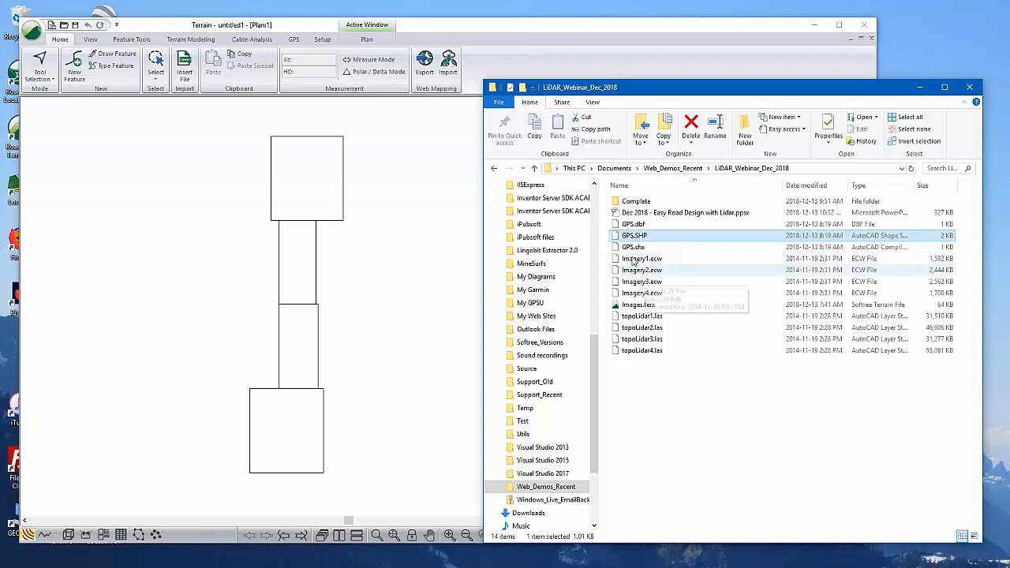
pyautogui.moveTo(636, 236); pyautogui.dragTo(390, 339)
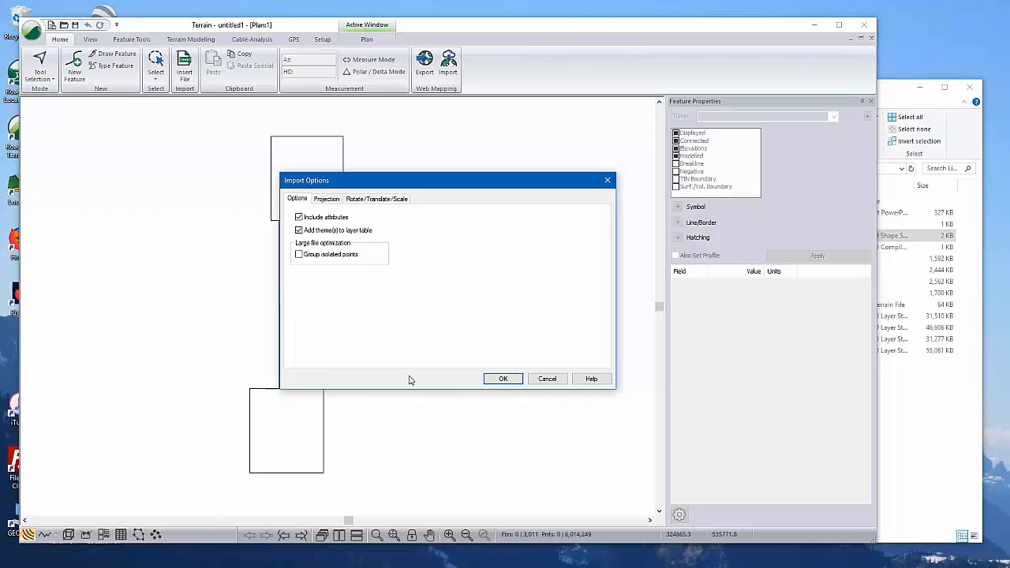
pyautogui.click(502, 379)
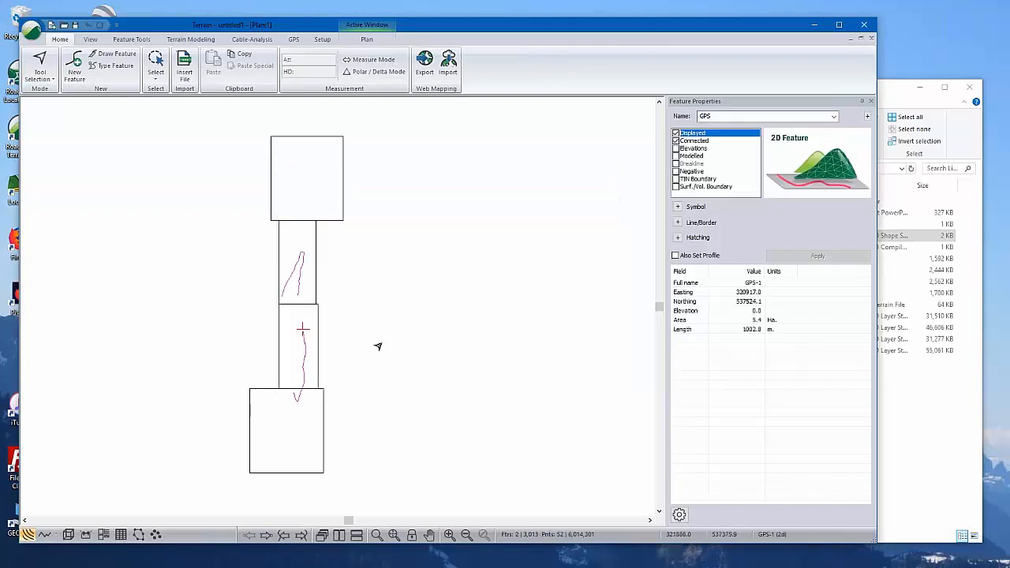
# Deselect the GPS features and examine where the GPS lines run within the LiDAR tiles
pyautogui.click(401, 289)
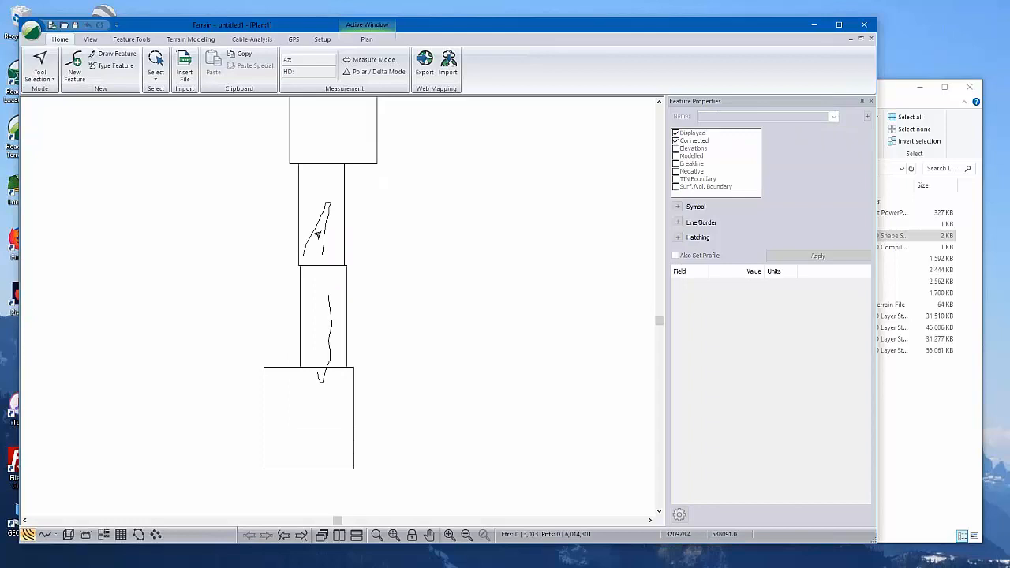
pyautogui.moveTo(537, 256); pyautogui.dragTo(496, 305, button='middle')
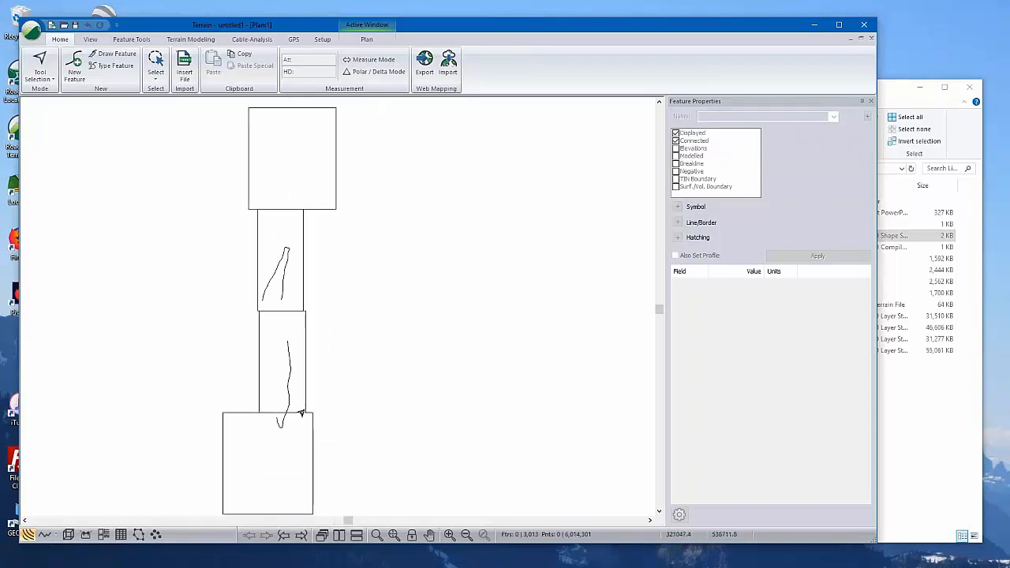
pyautogui.moveTo(470, 329); pyautogui.dragTo(542, 298, button='middle')
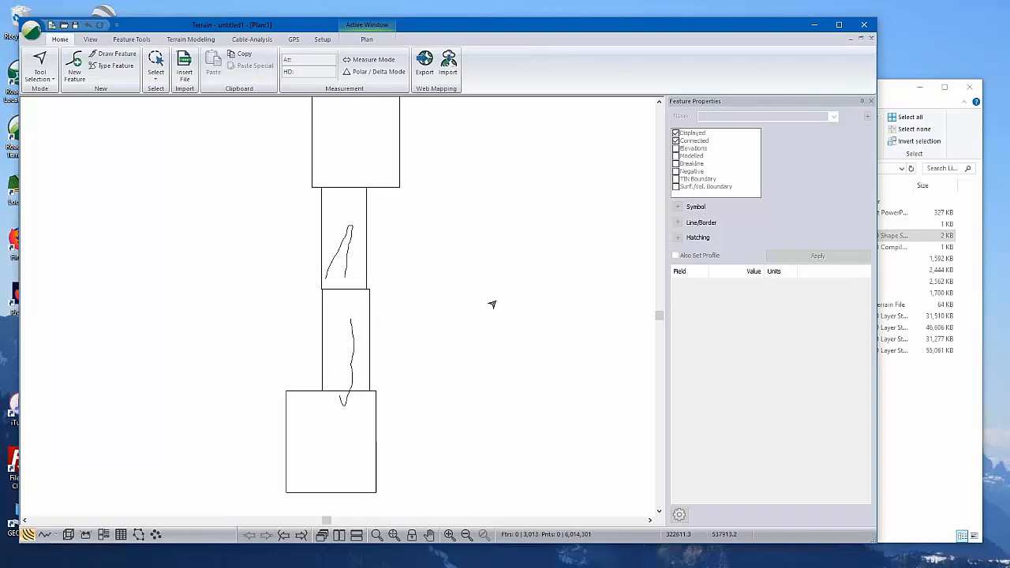
pyautogui.moveTo(494, 315)
pyautogui.mouseDown(button='middle')
pyautogui.moveTo(510, 339)
pyautogui.moveTo(476, 316)
pyautogui.moveTo(451, 275)
pyautogui.mouseUp(button='middle')
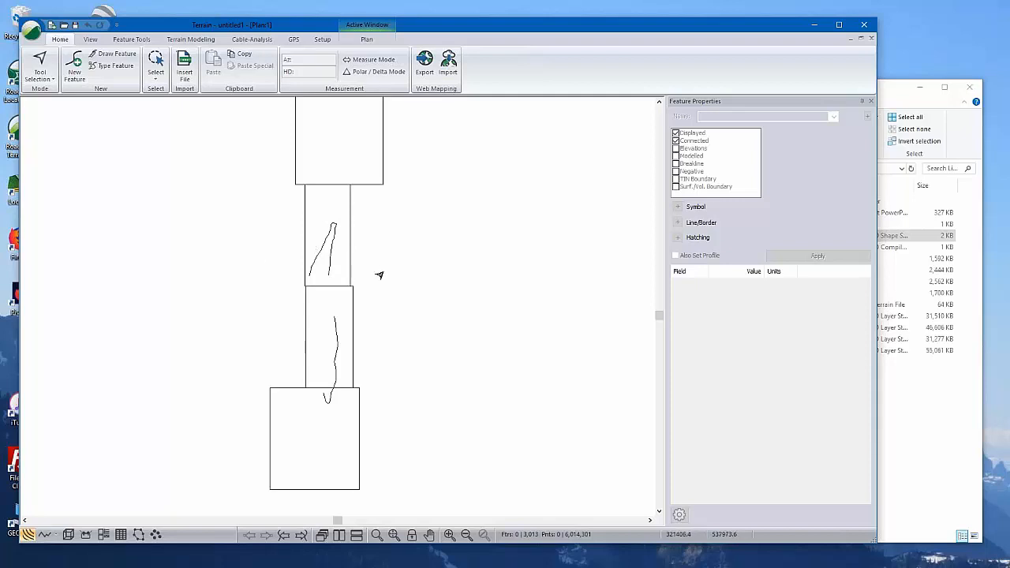
pyautogui.moveTo(379, 275); pyautogui.dragTo(321, 285, button='middle')
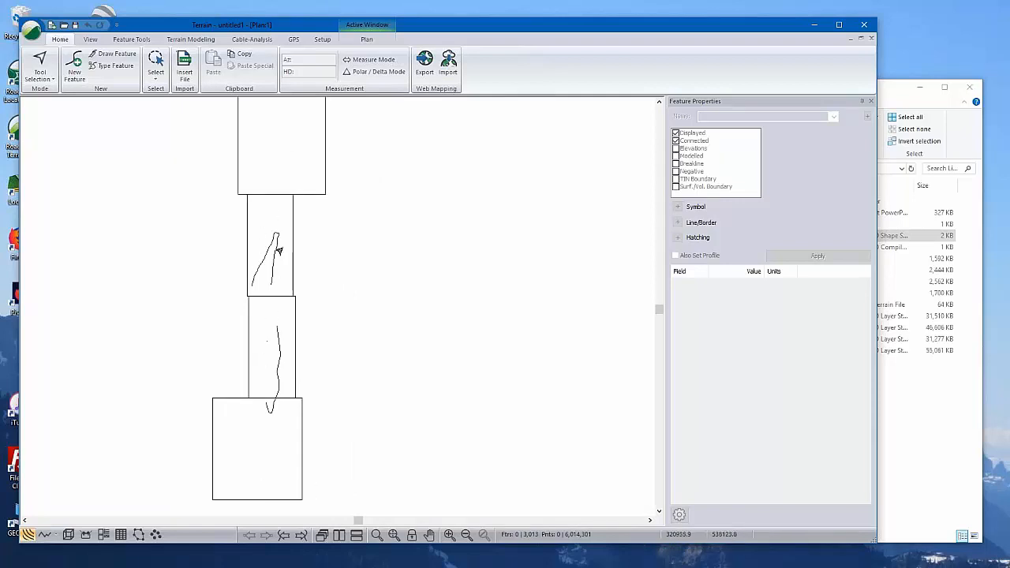
# Start simplifying the surface points with Basic Grid Simplification (fast) and set the sample grid spacing to 5
pyautogui.click(179, 43)
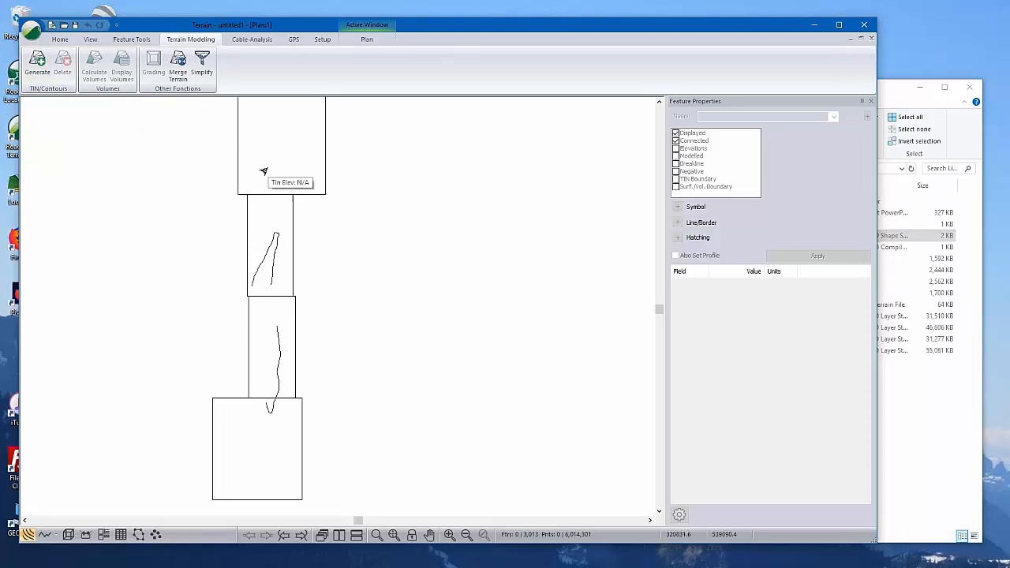
pyautogui.click(203, 66)
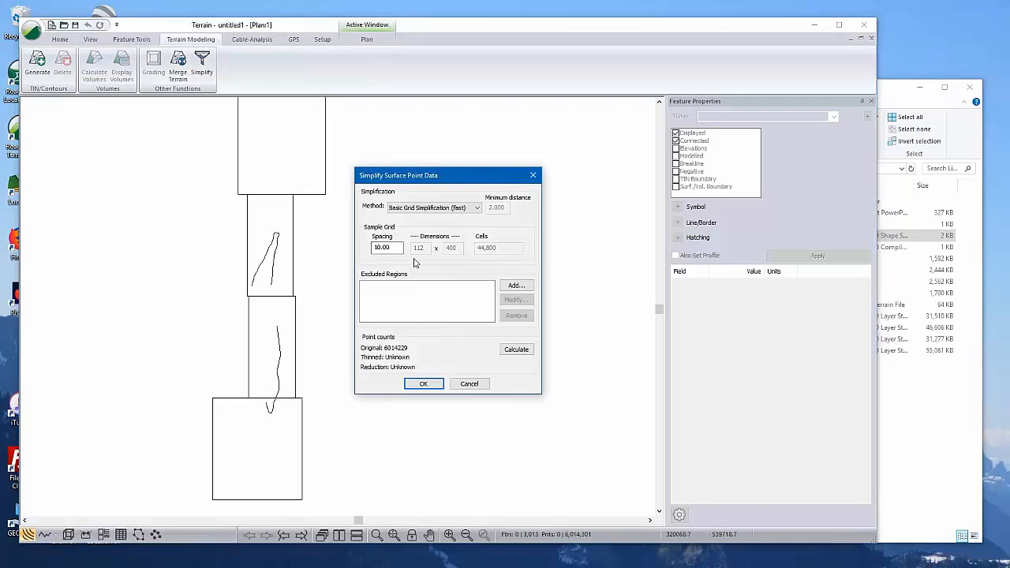
pyautogui.doubleClick(383, 247)
pyautogui.write('5')
# Exclude a corridor along feature GPS-0 from the simplification, with a corridor width of 100
pyautogui.click(512, 287)
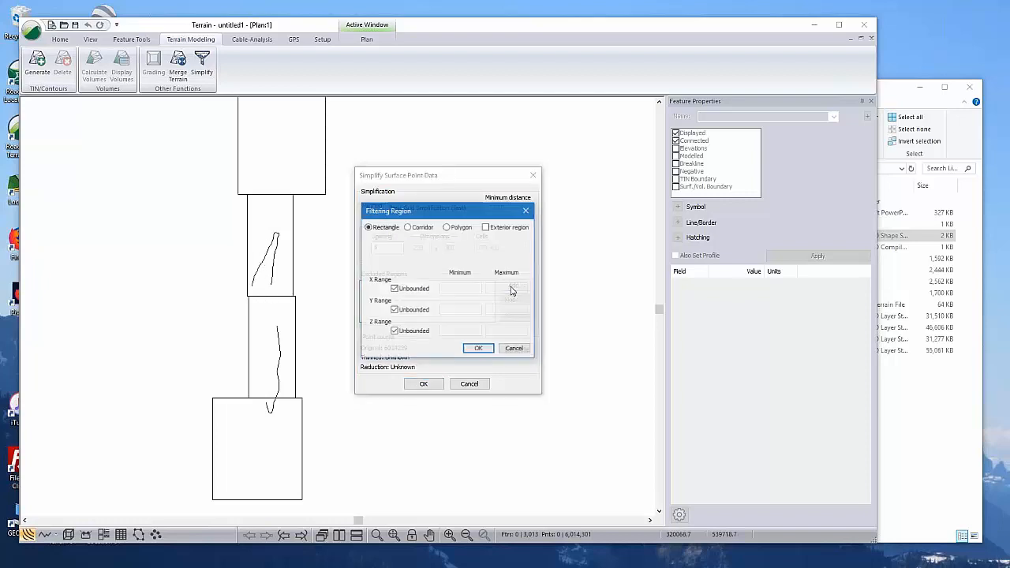
pyautogui.click(407, 227)
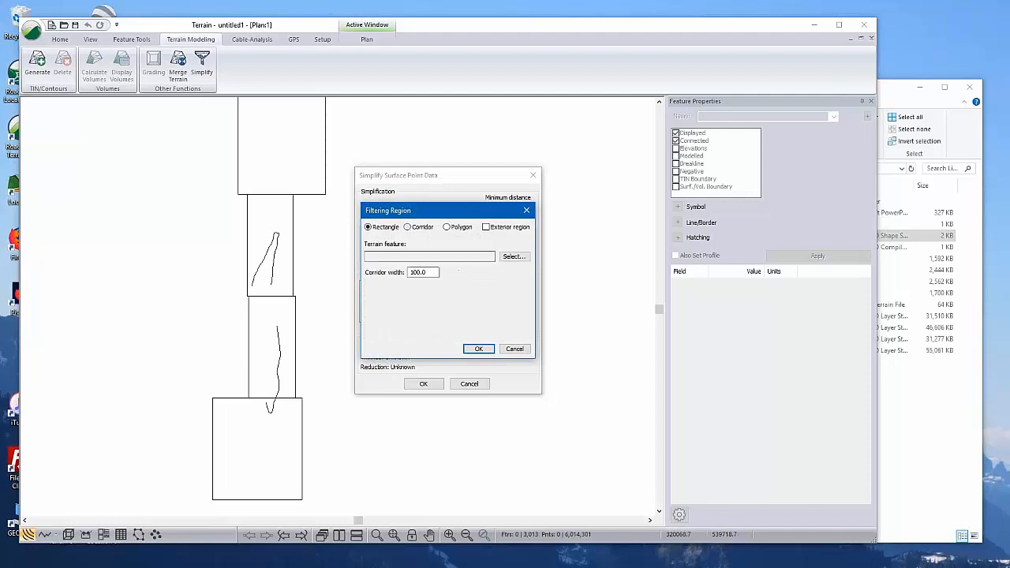
pyautogui.click(514, 256)
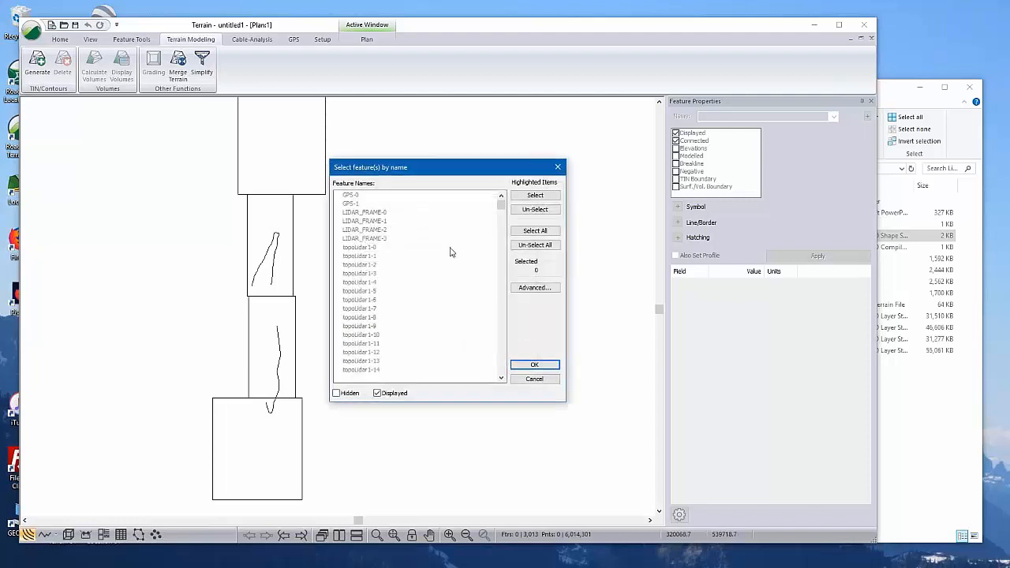
pyautogui.click(348, 195)
pyautogui.click(534, 366)
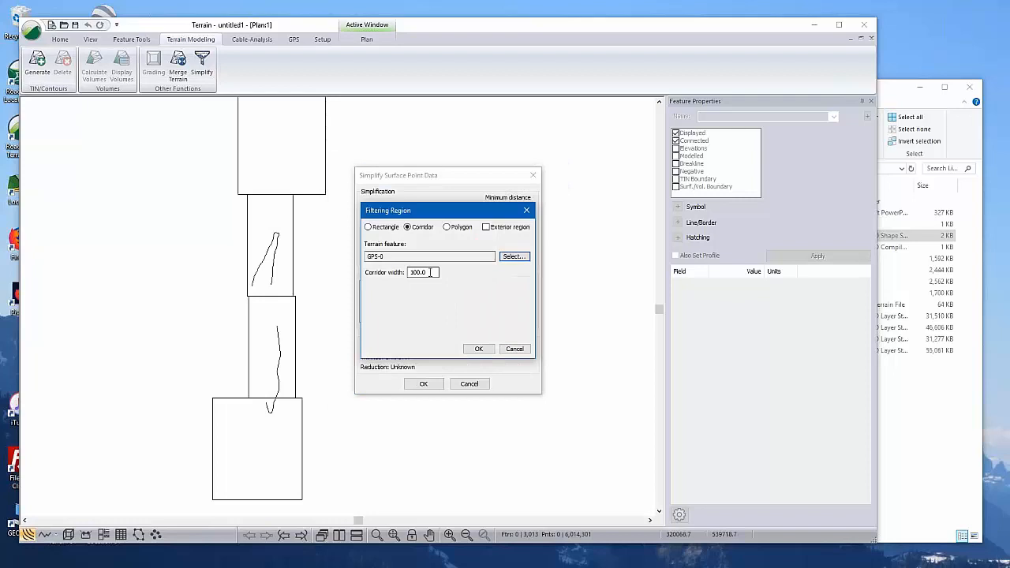
pyautogui.doubleClick(430, 272)
pyautogui.click(478, 349)
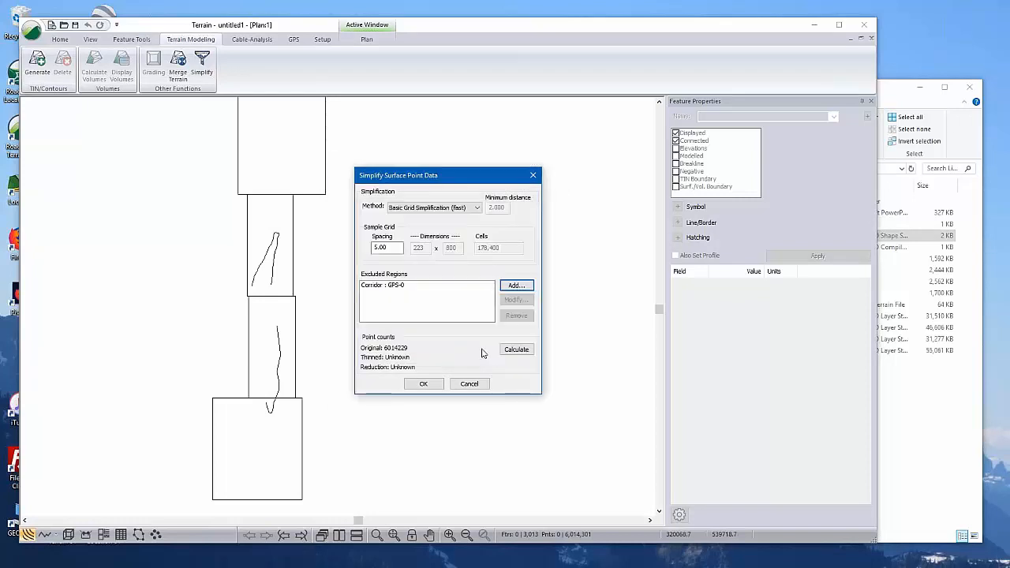
# Exclude a second corridor along feature GPS-1 with a width of 100, and check both entries among the excluded regions
pyautogui.click(516, 286)
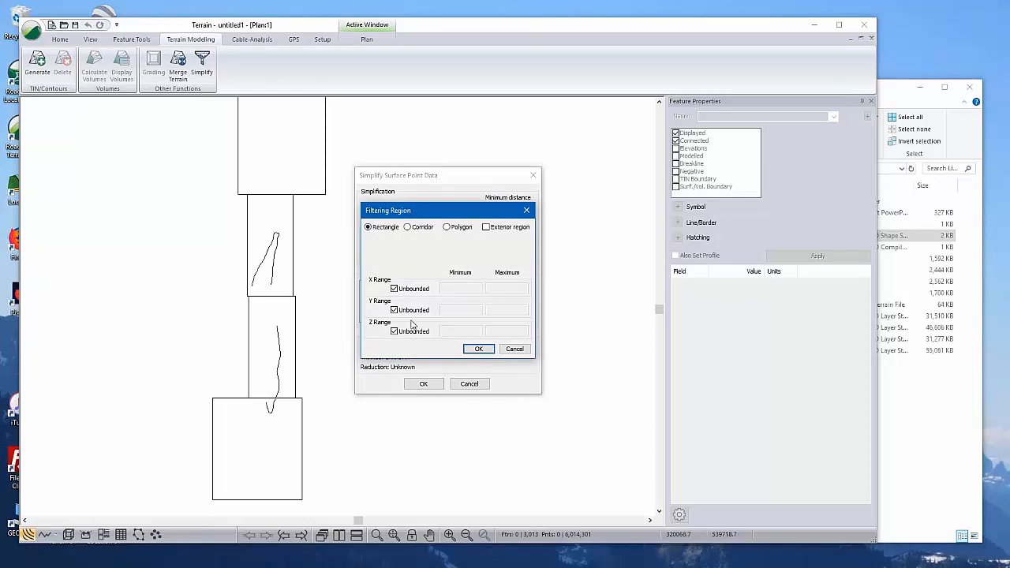
pyautogui.click(407, 228)
pyautogui.click(514, 257)
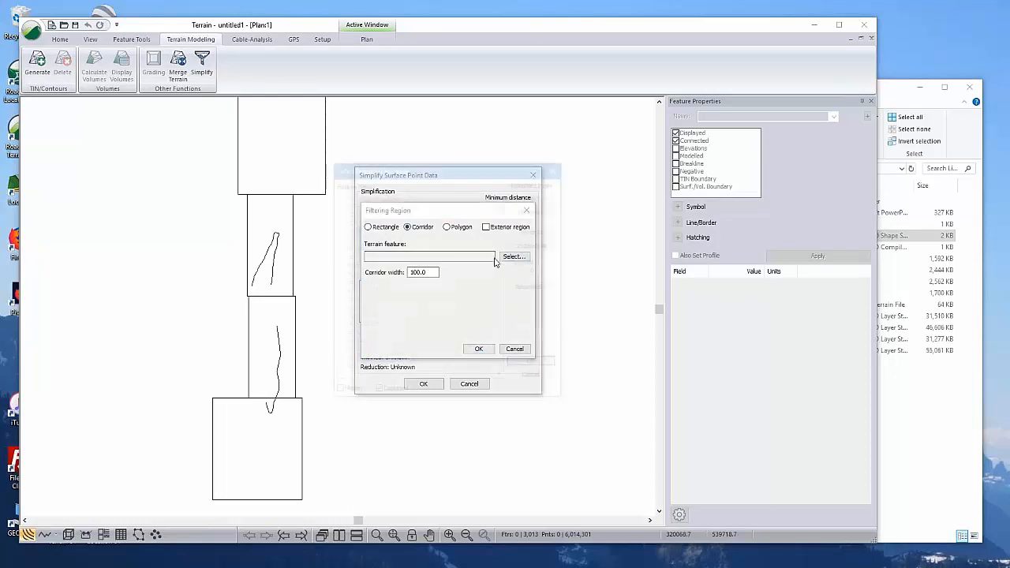
pyautogui.click(350, 204)
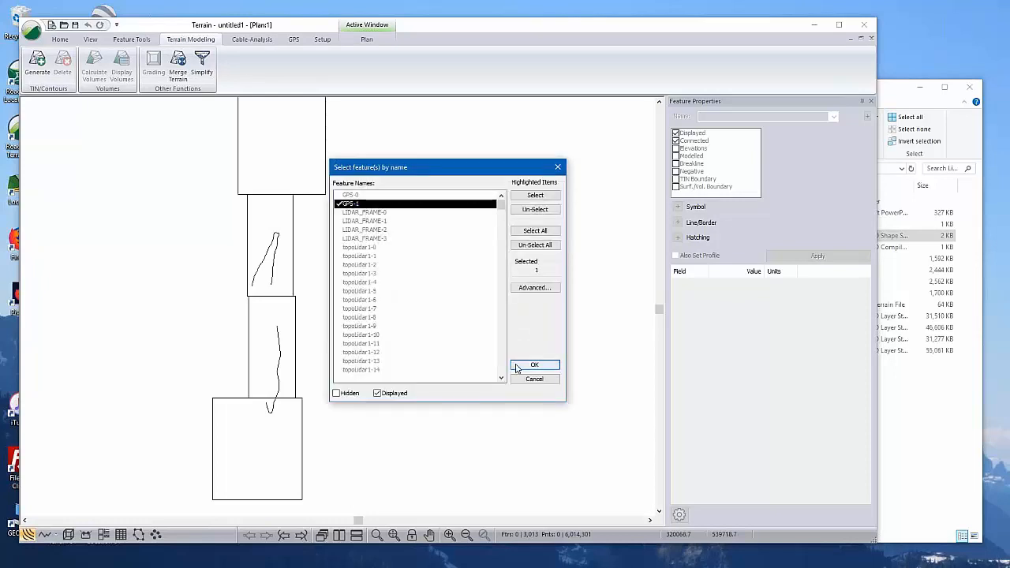
pyautogui.click(529, 365)
pyautogui.click(479, 349)
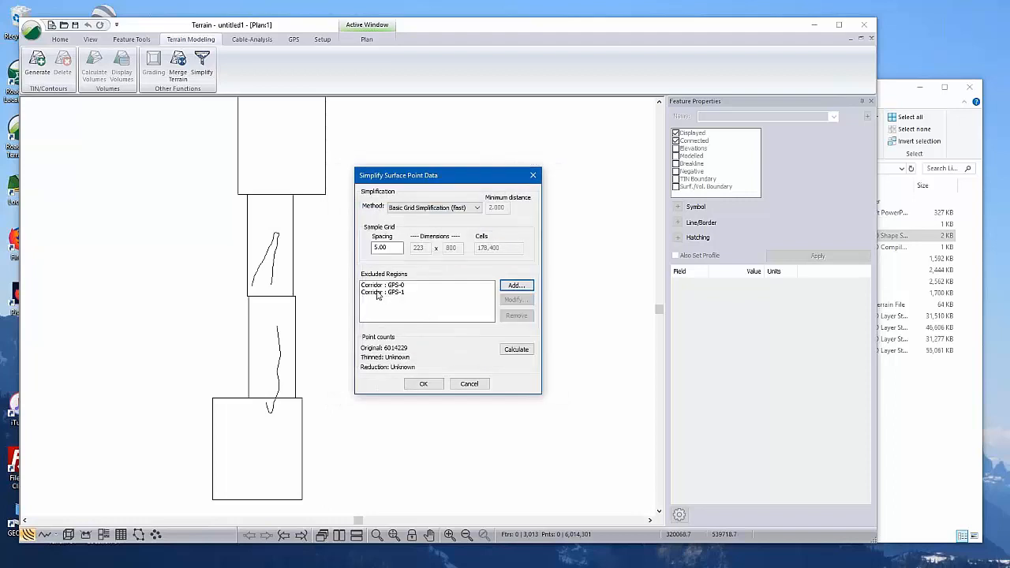
pyautogui.click(378, 294)
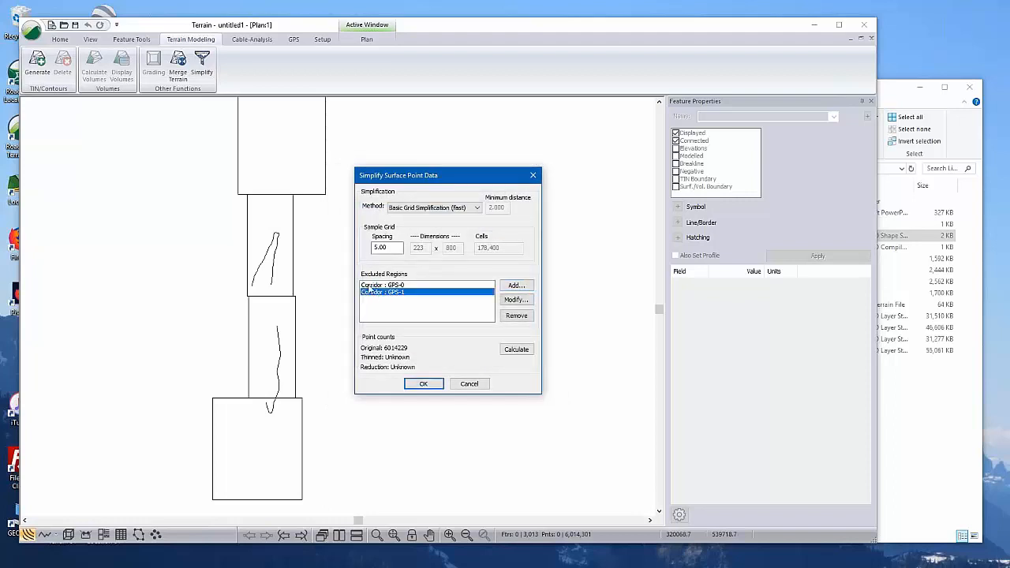
pyautogui.click(370, 285)
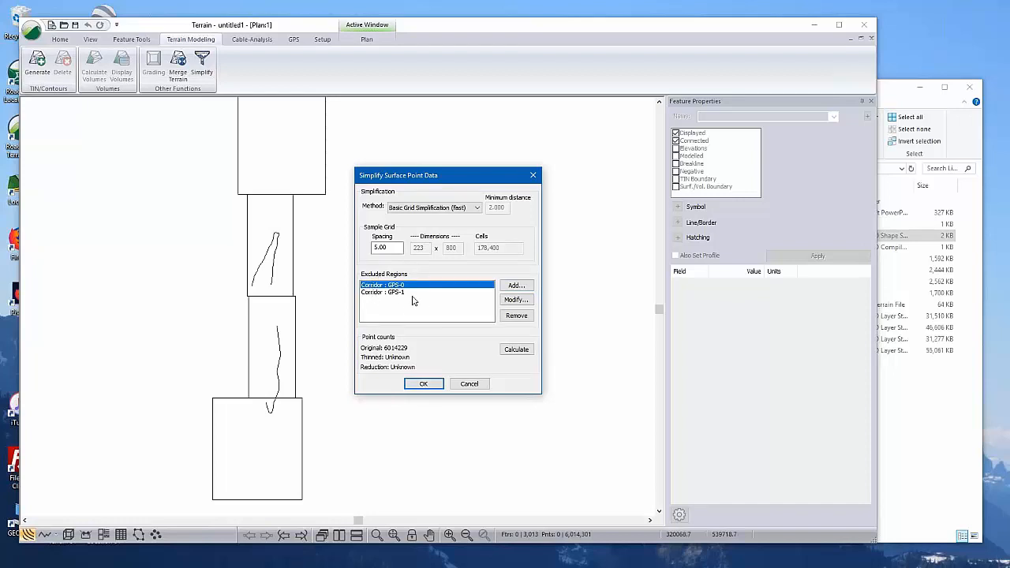
# Run the basic grid simplification with the two excluded GPS corridors, continuing without undo space
pyautogui.doubleClick(392, 248)
pyautogui.click(477, 209)
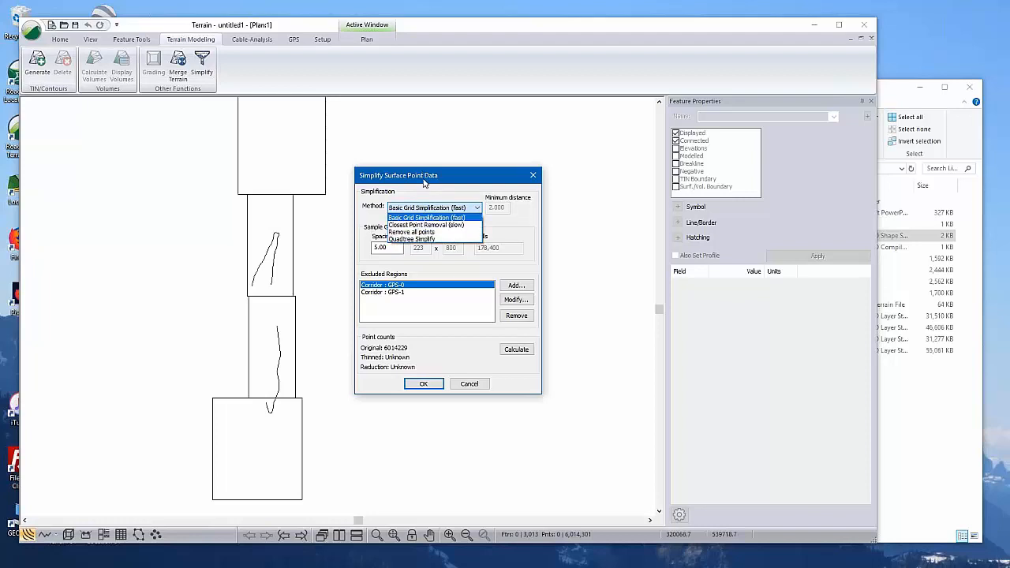
pyautogui.click(465, 183)
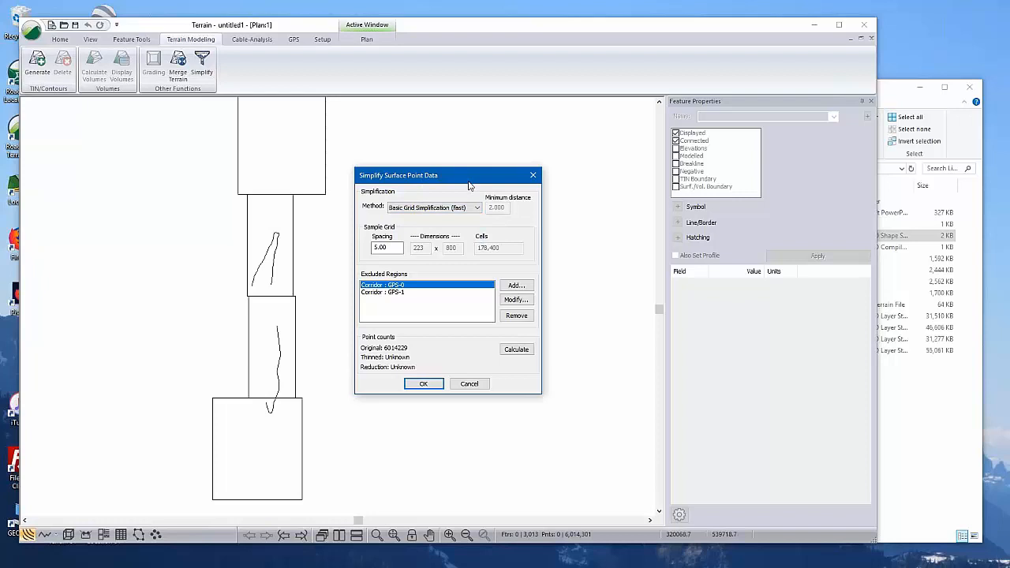
pyautogui.click(386, 251)
pyautogui.click(424, 384)
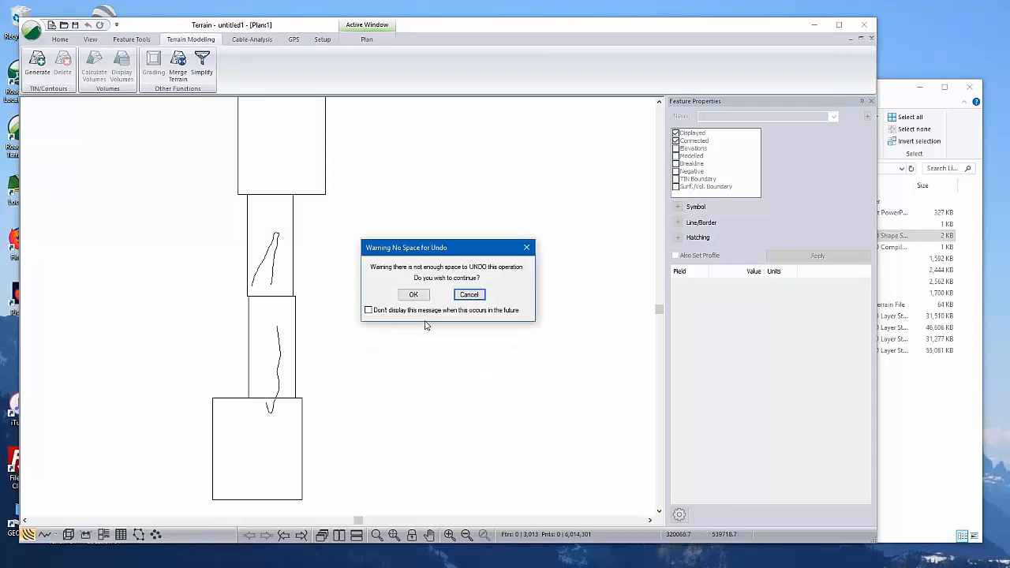
pyautogui.click(385, 314)
pyautogui.click(413, 294)
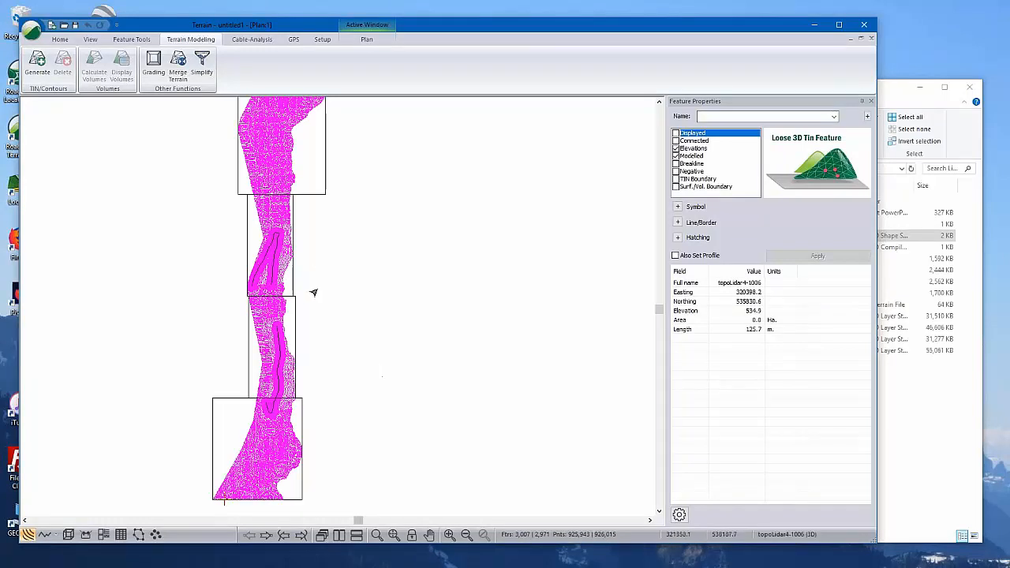
# Examine the point density inside and outside the GPS corridors, and clear the point selection
pyautogui.moveTo(431, 325); pyautogui.dragTo(465, 334, button='middle')
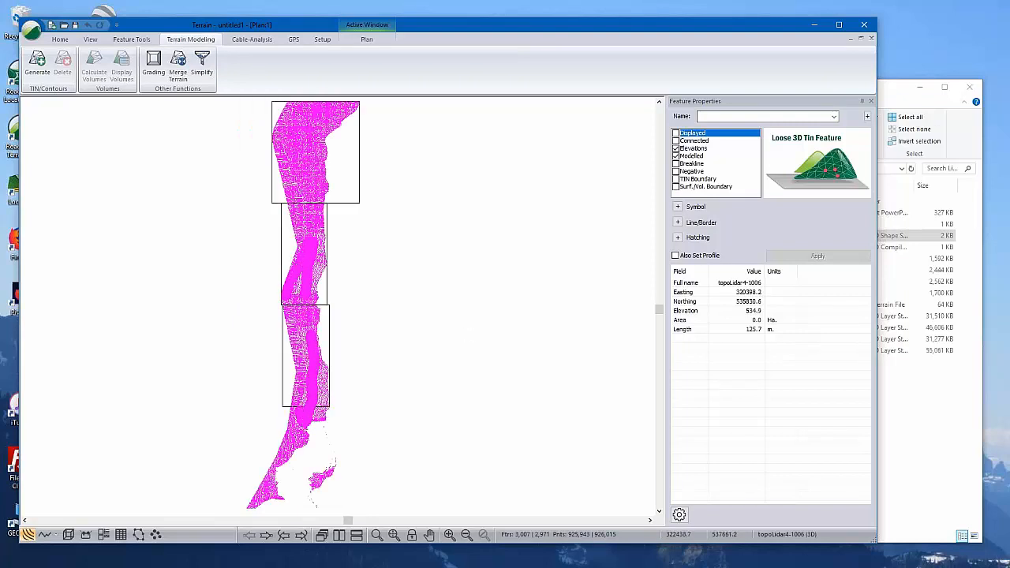
pyautogui.scroll(1, 314, 286)
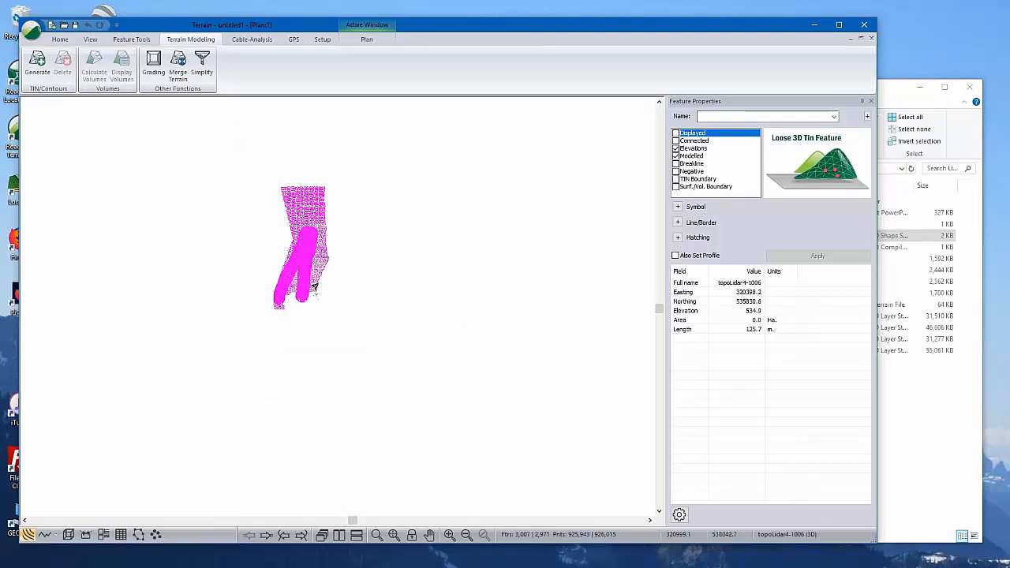
pyautogui.scroll(1, 314, 286)
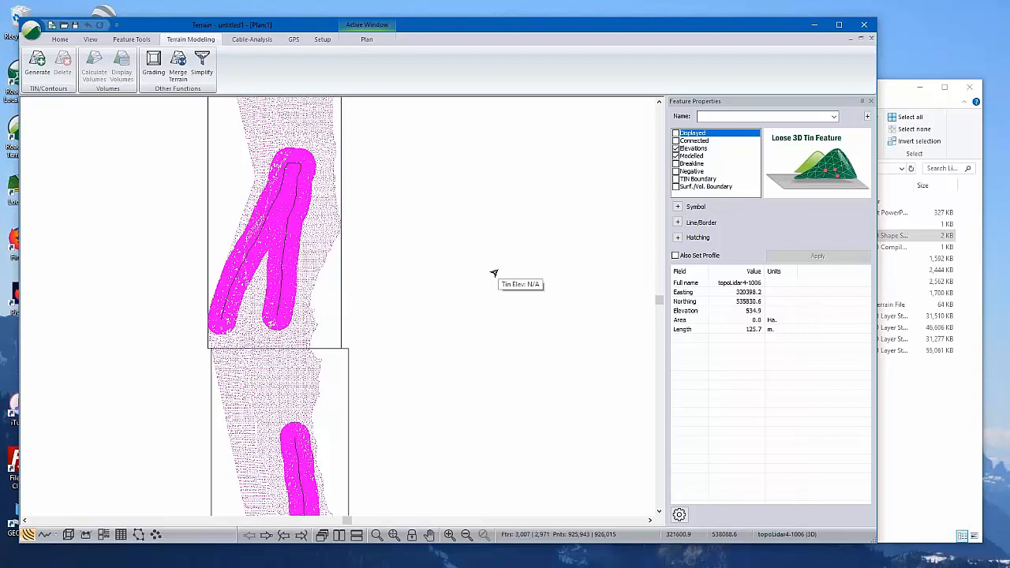
pyautogui.click(481, 170)
# Generate the terrain triangles and contours with a maximum triangle side length of 50
pyautogui.scroll(-3, 477, 237)
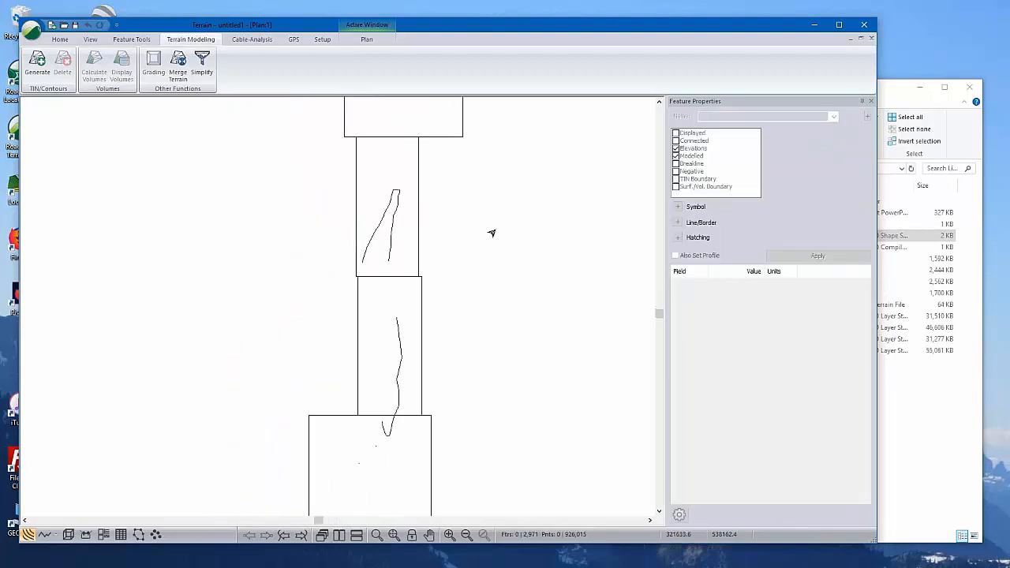
pyautogui.scroll(-3, 505, 230)
pyautogui.moveTo(532, 221); pyautogui.dragTo(444, 209, button='middle')
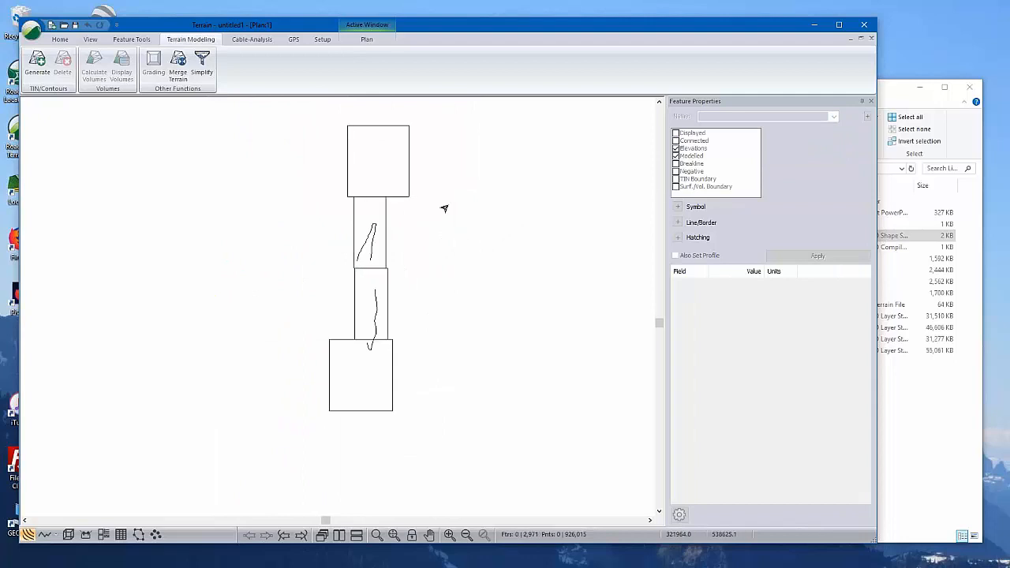
pyautogui.moveTo(440, 279); pyautogui.dragTo(357, 273, button='middle')
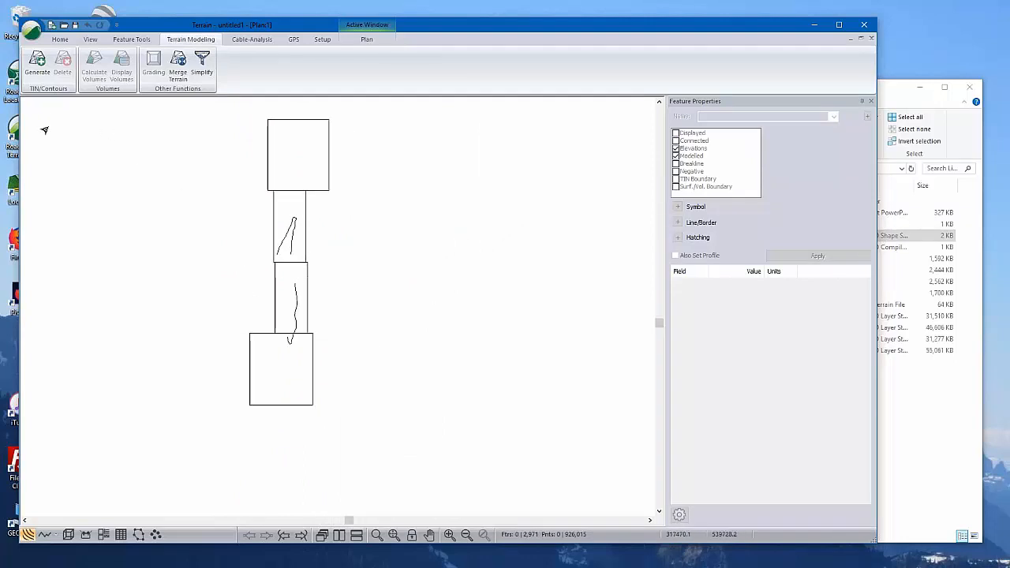
pyautogui.click(36, 64)
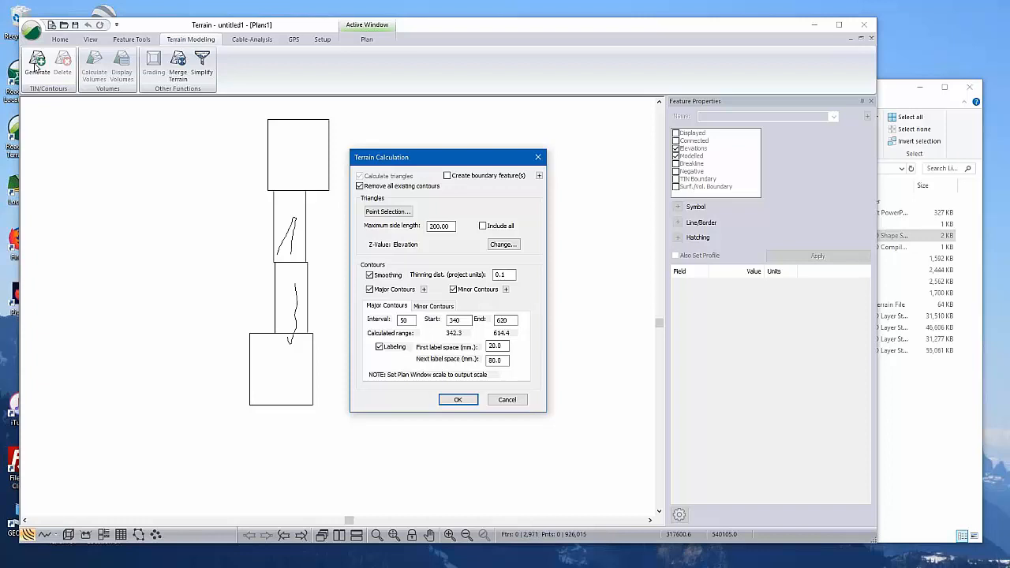
pyautogui.moveTo(451, 227); pyautogui.dragTo(423, 228)
pyautogui.write('50')
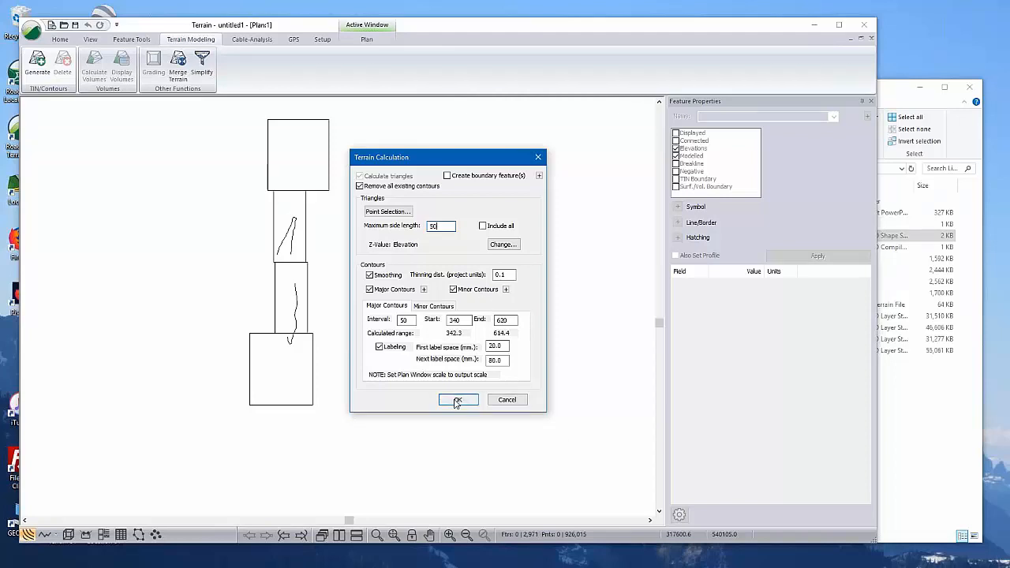
pyautogui.click(456, 401)
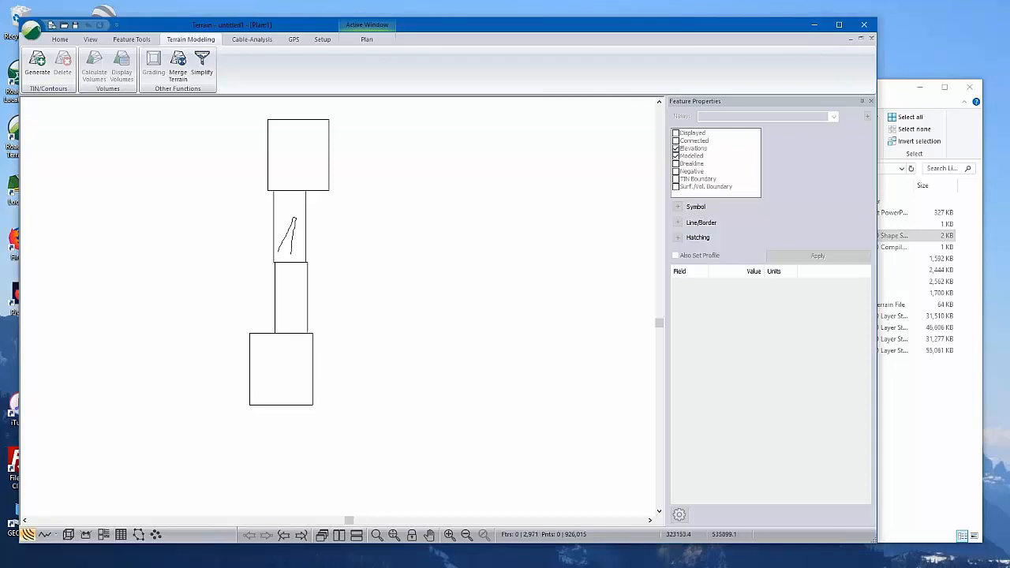
# Open a 3D view of the terrain and arrange it side by side with the plan
pyautogui.scroll(3, 387, 278)
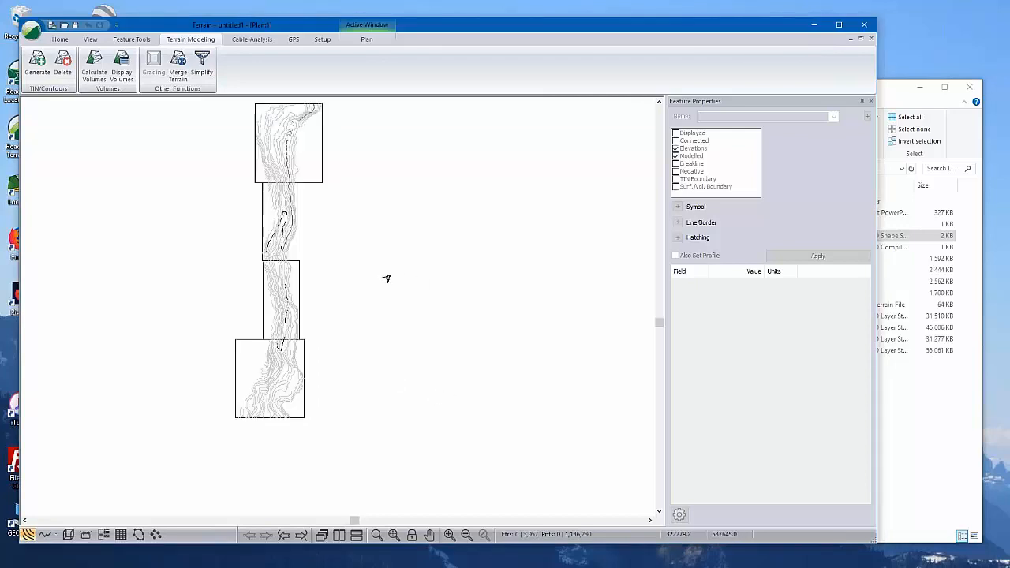
pyautogui.moveTo(491, 300); pyautogui.dragTo(578, 310, button='middle')
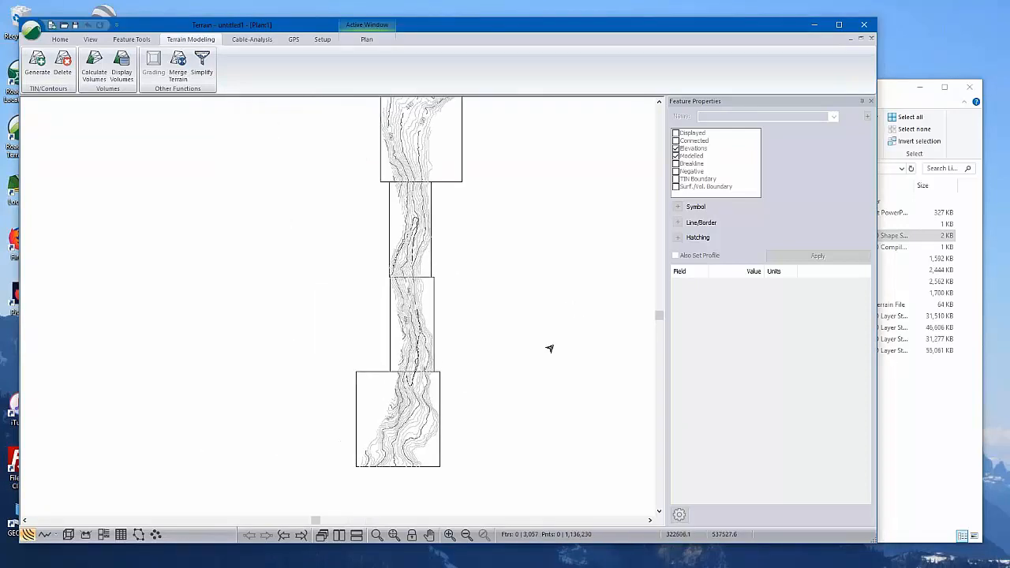
pyautogui.click(68, 536)
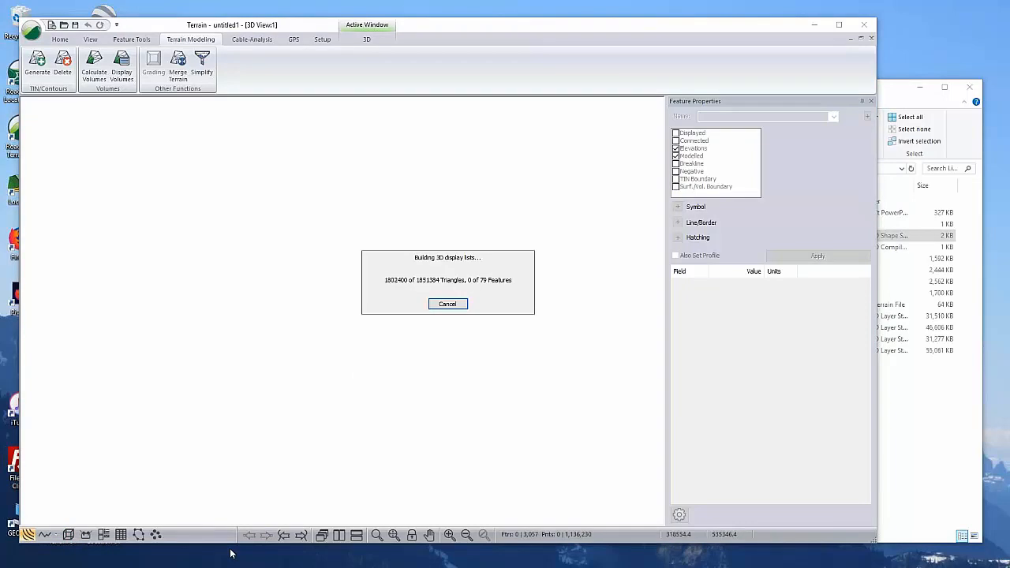
pyautogui.click(339, 535)
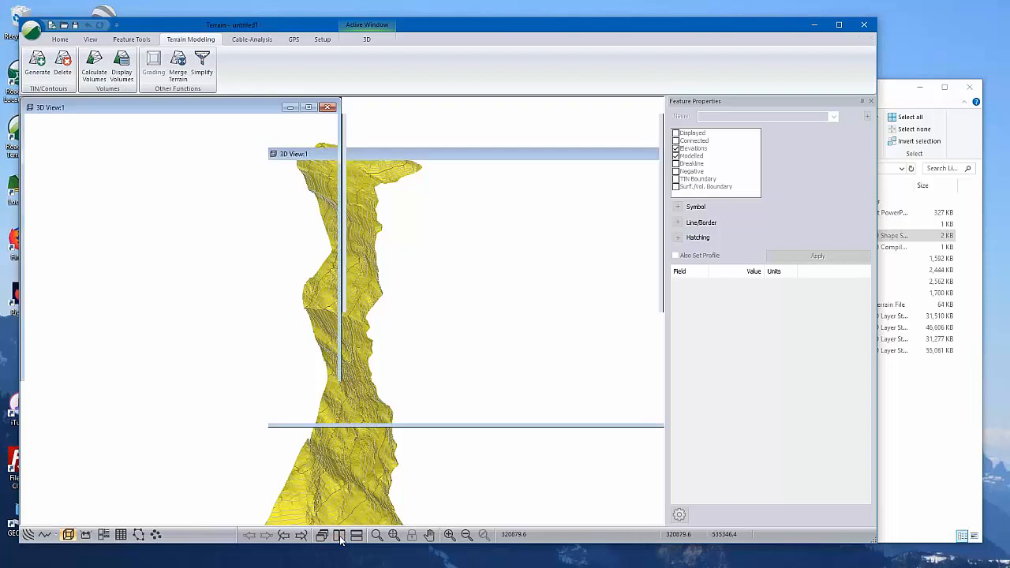
pyautogui.moveTo(516, 304); pyautogui.dragTo(504, 331, button='middle')
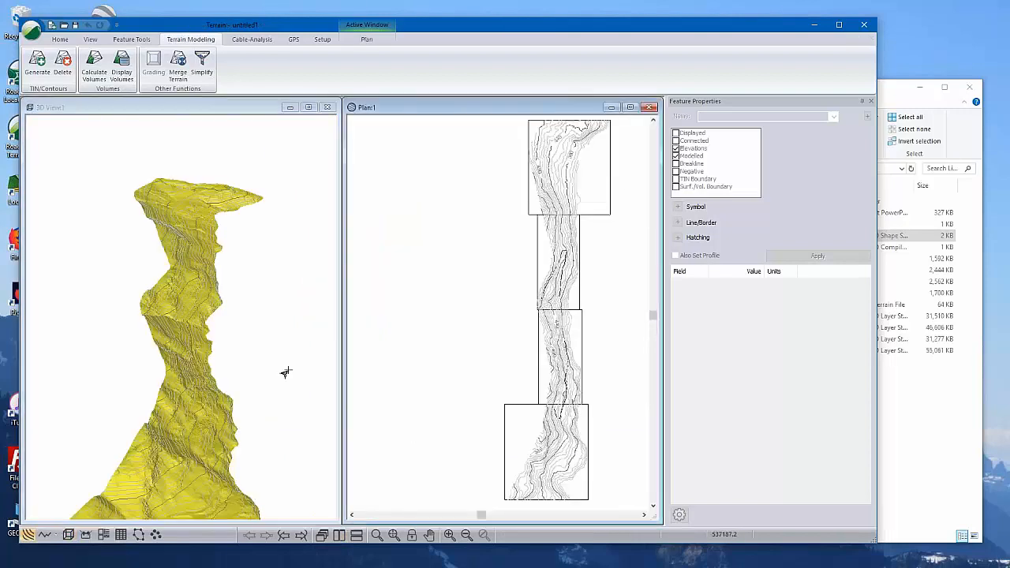
# Examine the generated terrain surface in the 3D view close up and from different angles
pyautogui.moveTo(284, 372); pyautogui.dragTo(248, 241, button='middle')
pyautogui.scroll(4, 238, 251)
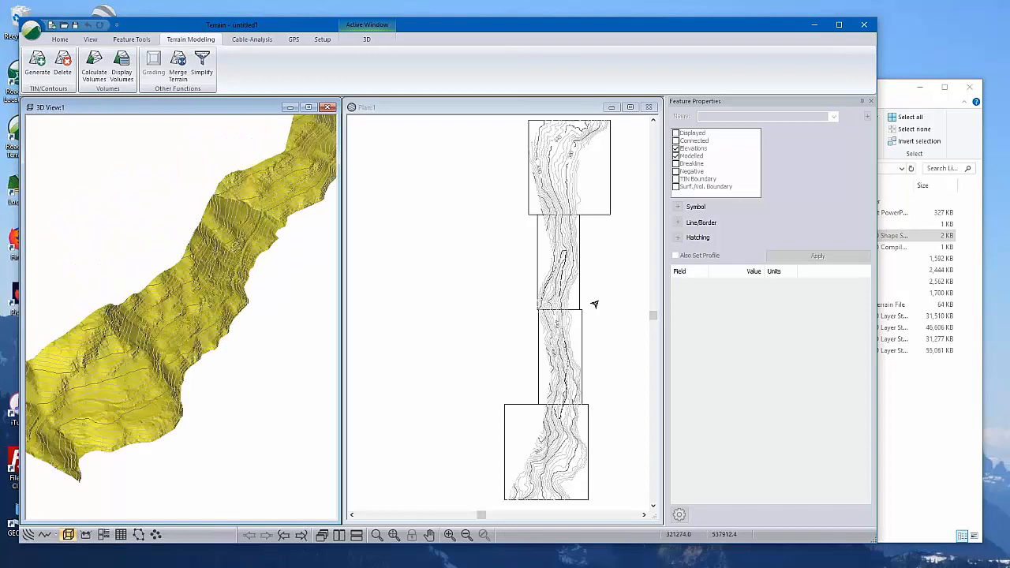
pyautogui.moveTo(595, 303); pyautogui.dragTo(607, 316, button='middle')
pyautogui.moveTo(277, 194); pyautogui.dragTo(212, 286, button='middle')
pyautogui.scroll(3, 195, 311)
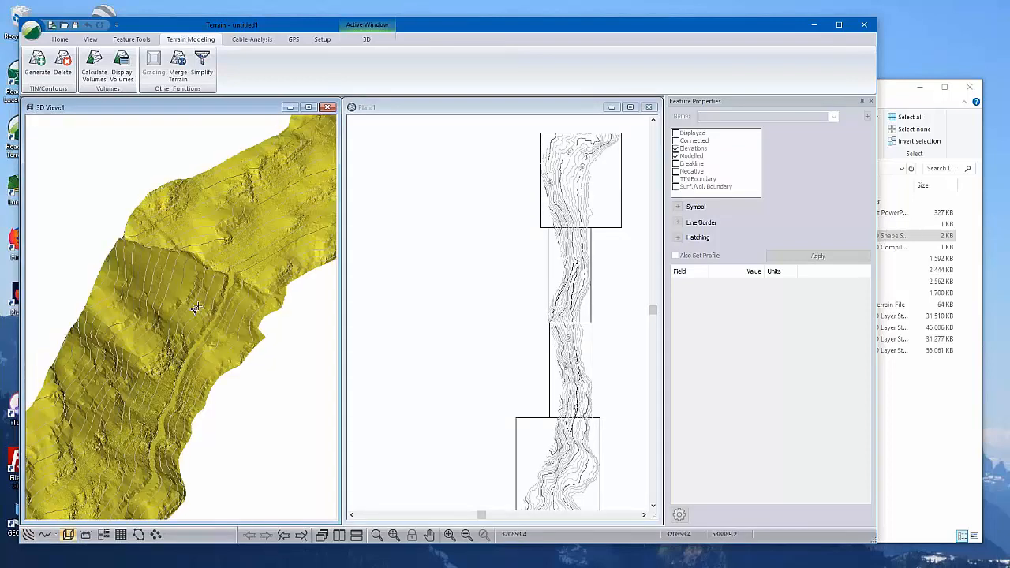
pyautogui.moveTo(193, 312); pyautogui.dragTo(177, 295)
pyautogui.moveTo(194, 289); pyautogui.dragTo(86, 339, button='middle')
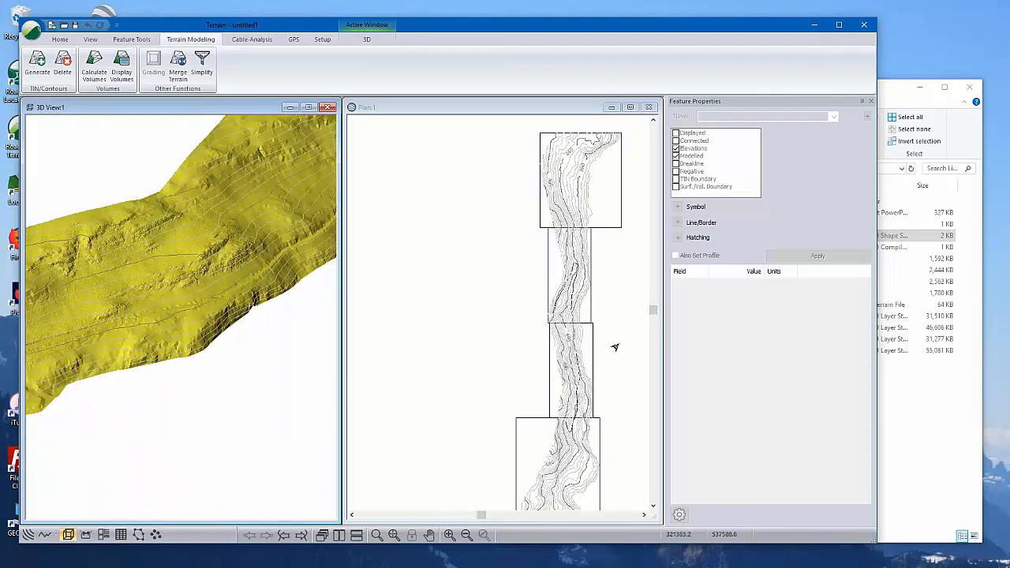
# Select both GPS lines, GPS-0 and GPS-1, in the plan
pyautogui.moveTo(615, 348); pyautogui.dragTo(559, 310, button='middle')
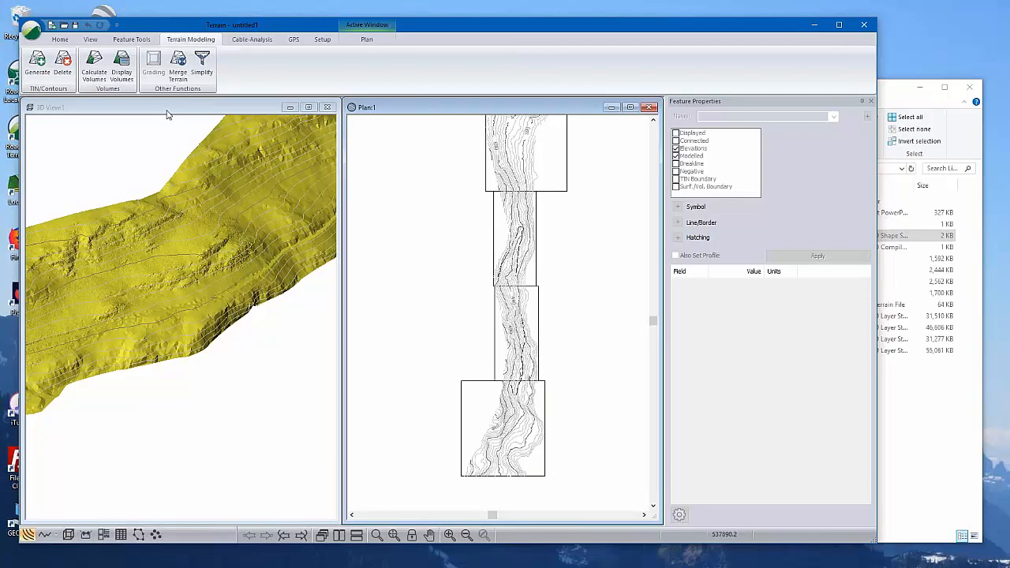
pyautogui.click(166, 115)
pyautogui.click(410, 119)
pyautogui.scroll(2, 599, 345)
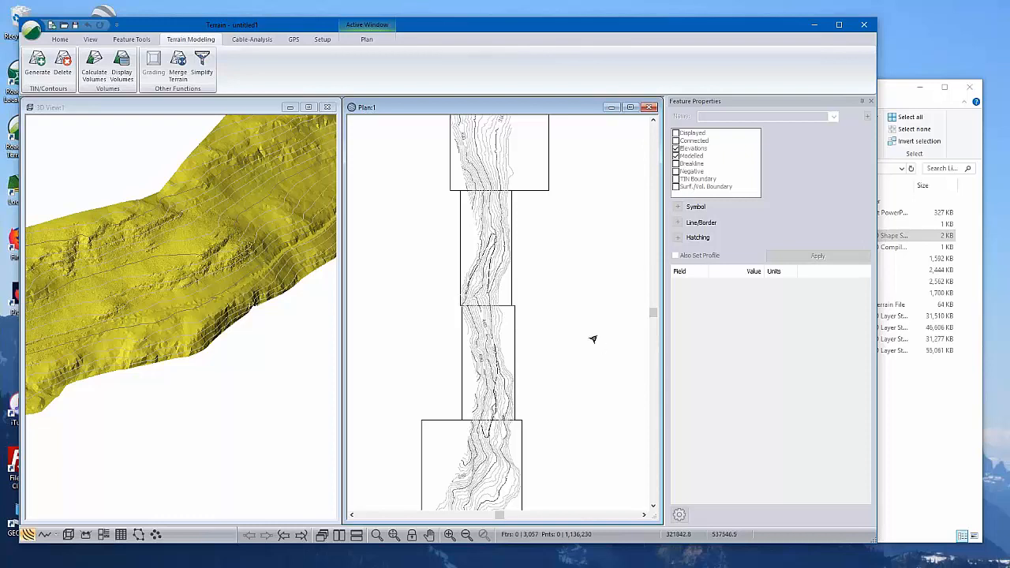
pyautogui.scroll(6, 534, 300)
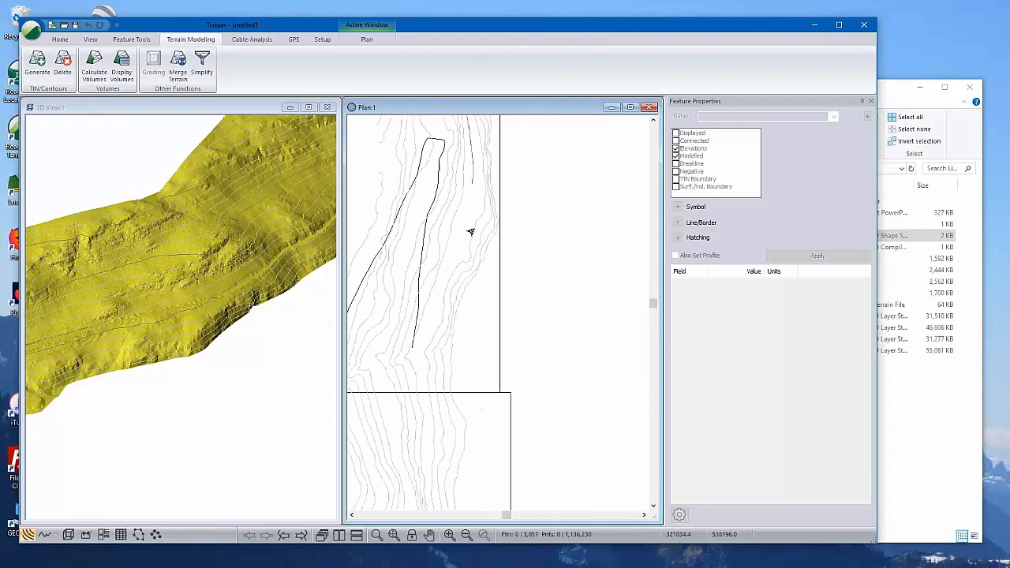
pyautogui.click(436, 169)
pyautogui.scroll(-3, 608, 320)
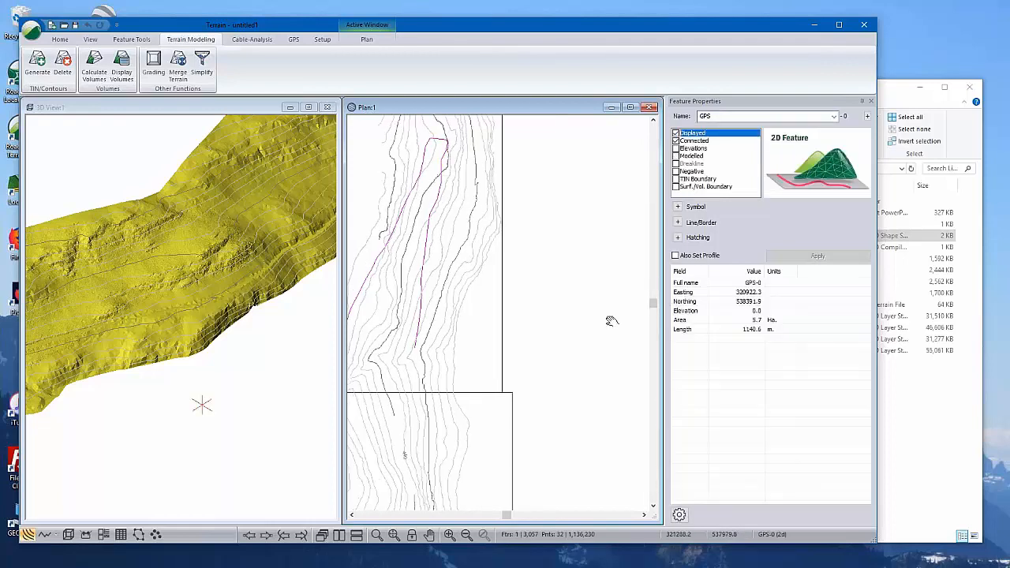
pyautogui.scroll(3, 636, 275)
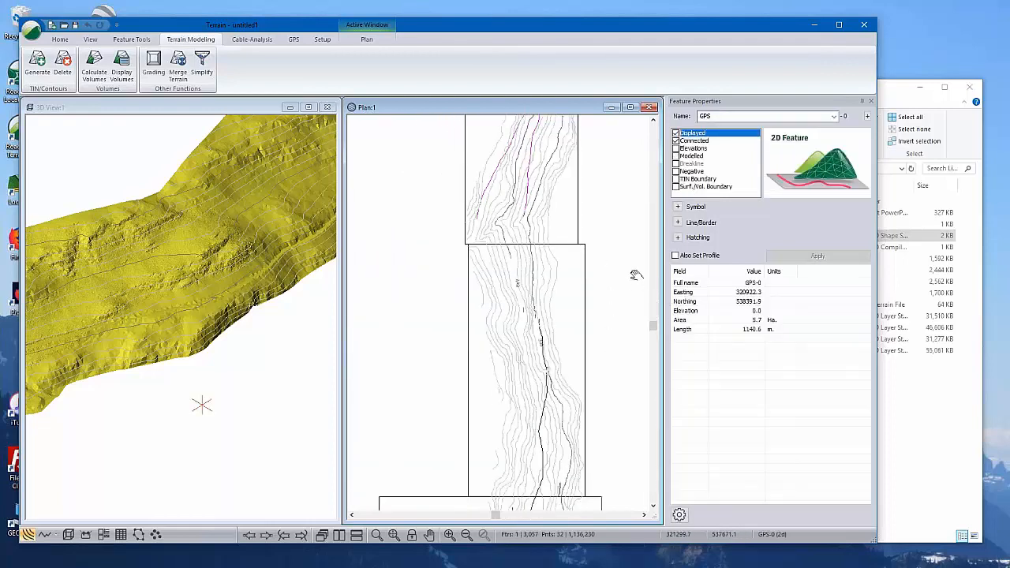
pyautogui.scroll(2, 521, 409)
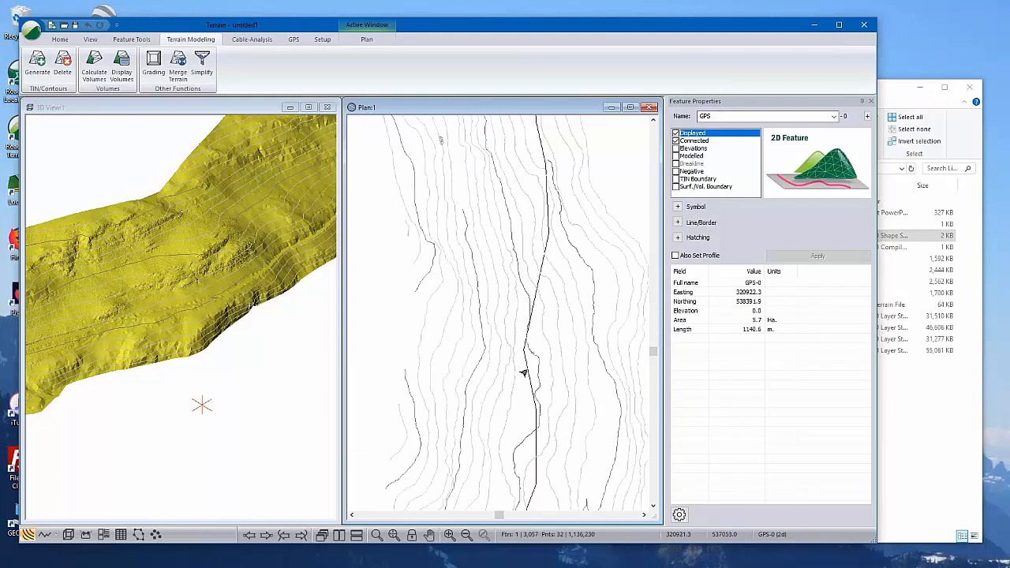
pyautogui.click(526, 366)
# Set the line type of both selected GPS lines to 5 - thick (medium)
pyautogui.moveTo(599, 301); pyautogui.dragTo(540, 472, button='middle')
pyautogui.scroll(-1, 542, 284)
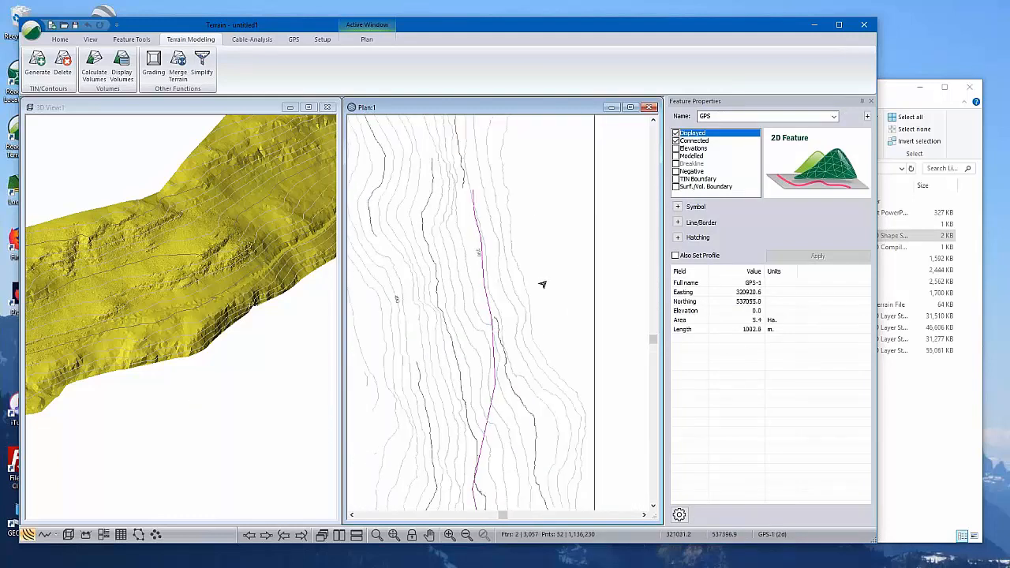
pyautogui.scroll(-2, 552, 252)
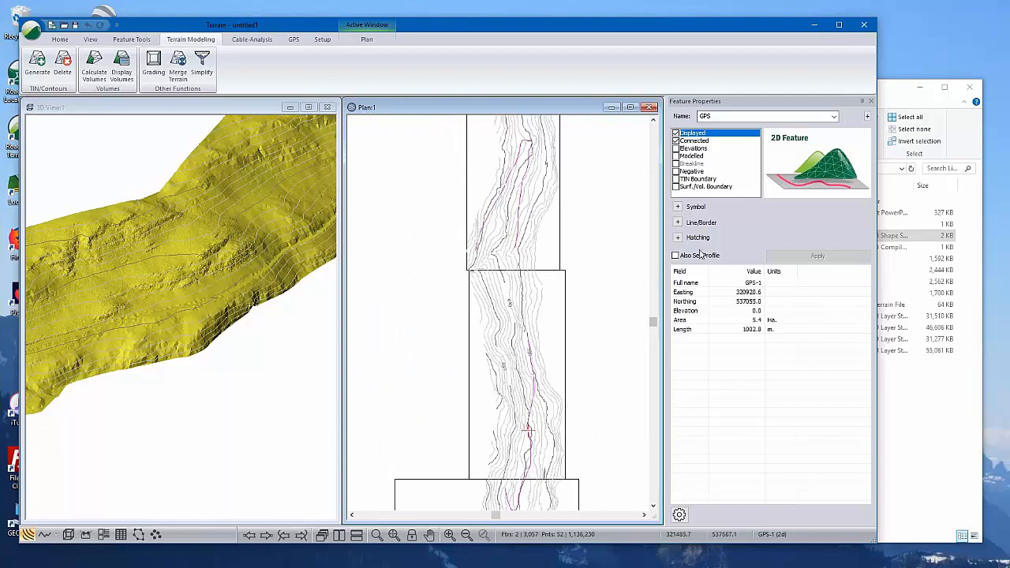
pyautogui.click(677, 222)
pyautogui.click(819, 234)
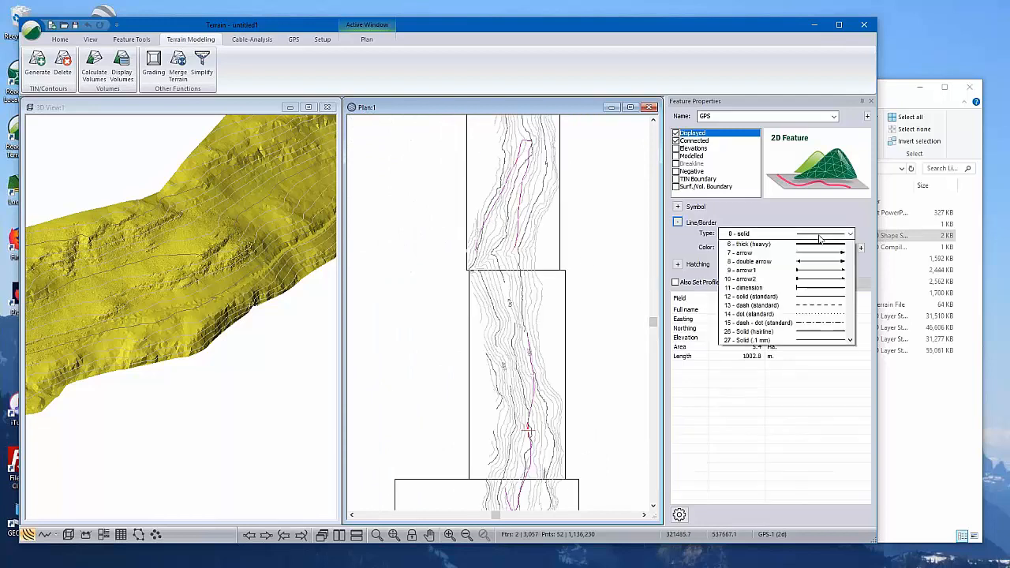
pyautogui.scroll(2, 819, 238)
pyautogui.click(820, 280)
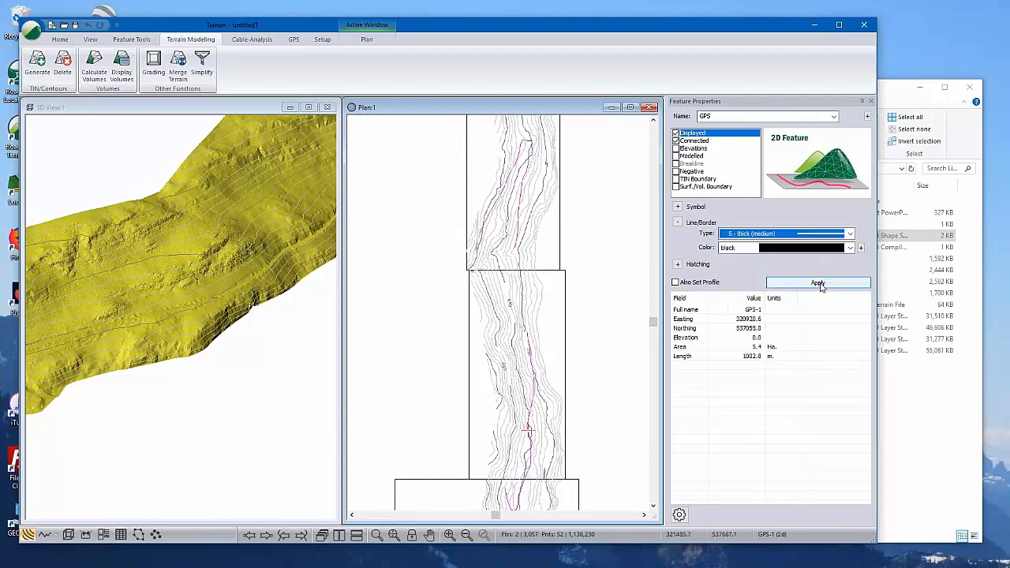
pyautogui.click(819, 284)
# Turn the selected GPS lines into draped features by applying the Modelled property
pyautogui.moveTo(588, 277)
pyautogui.mouseDown(button='middle')
pyautogui.moveTo(604, 302)
pyautogui.moveTo(569, 276)
pyautogui.mouseUp(button='middle')
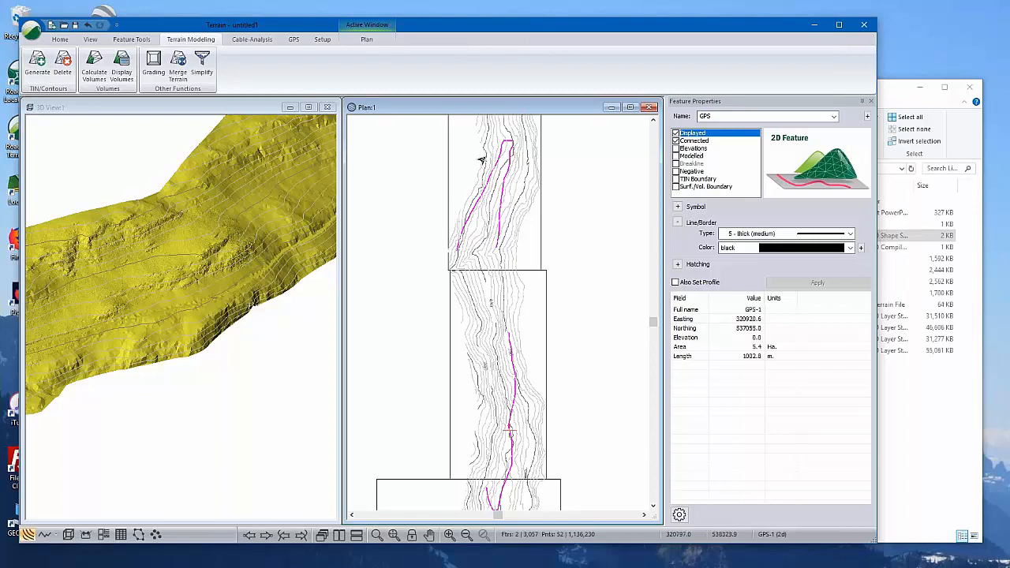
pyautogui.moveTo(563, 345); pyautogui.dragTo(534, 336, button='middle')
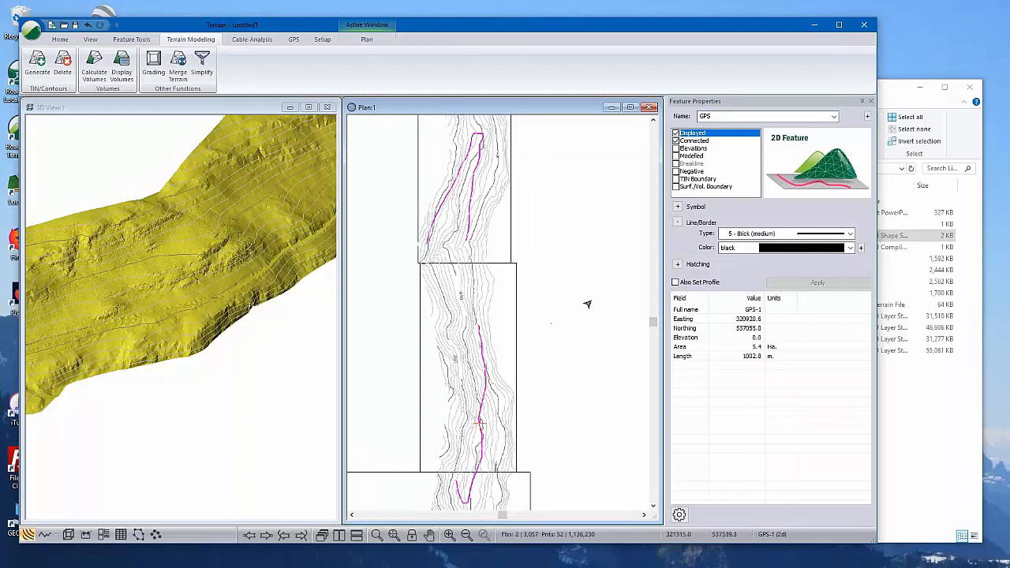
pyautogui.click(675, 156)
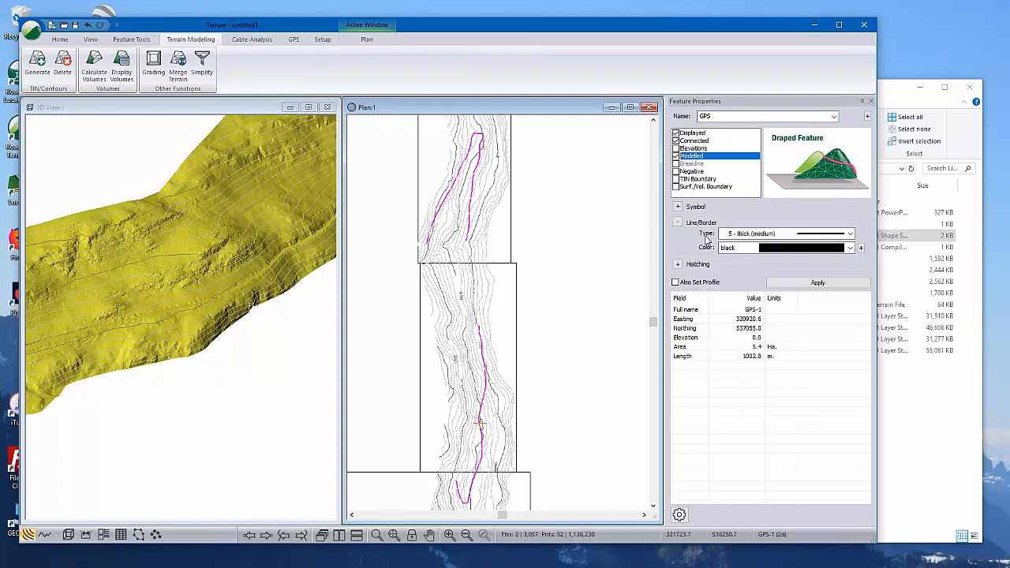
pyautogui.click(803, 284)
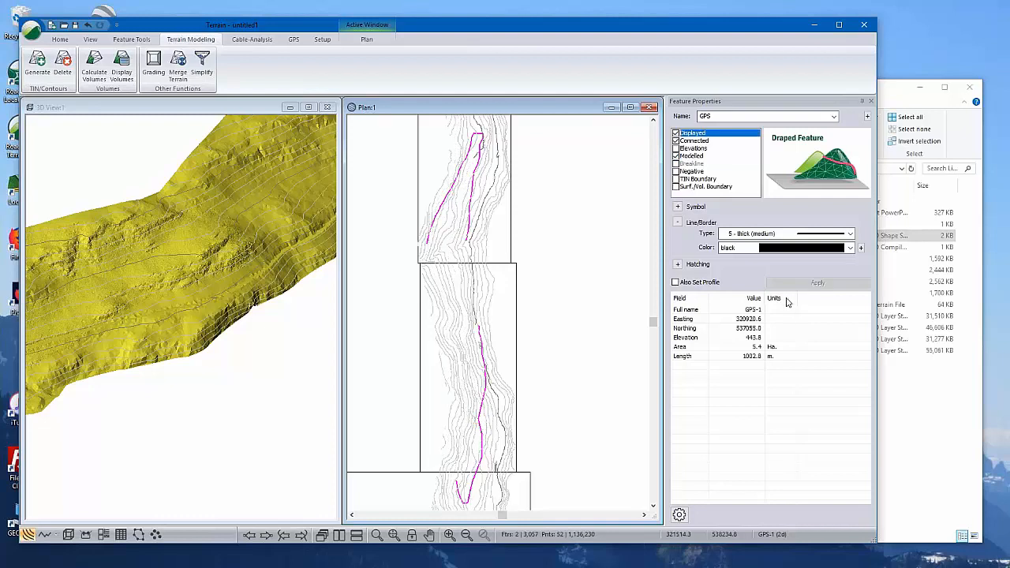
# Examine the draped GPS lines on the terrain surface in the 3D view from different angles
pyautogui.click(211, 287)
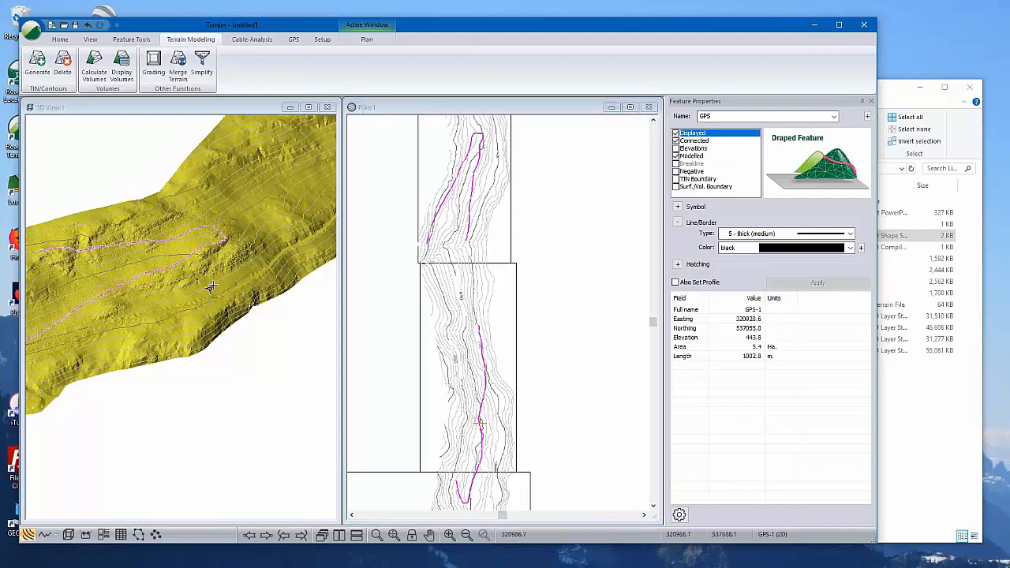
pyautogui.moveTo(222, 289); pyautogui.dragTo(278, 256)
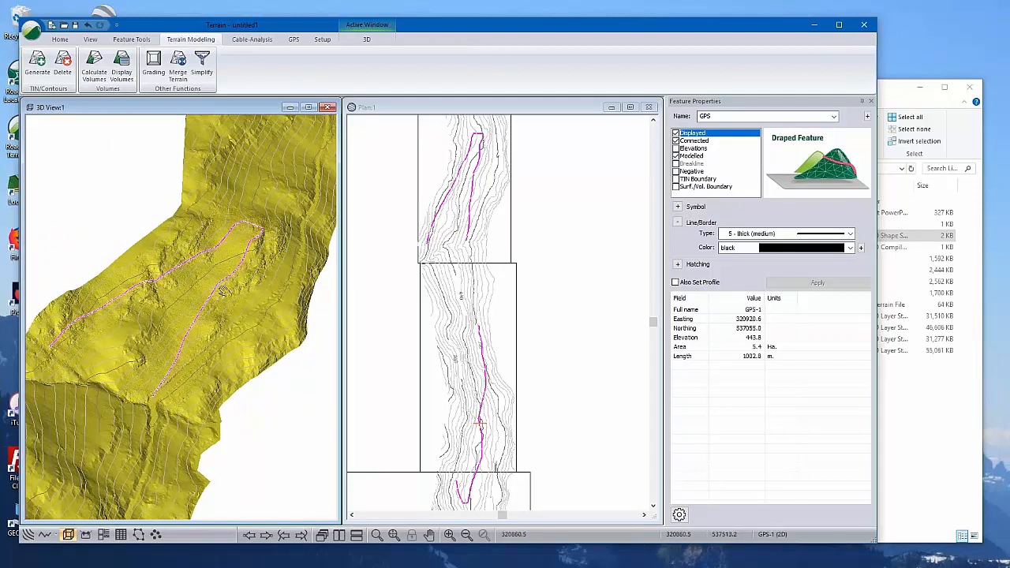
pyautogui.moveTo(223, 291); pyautogui.dragTo(261, 288)
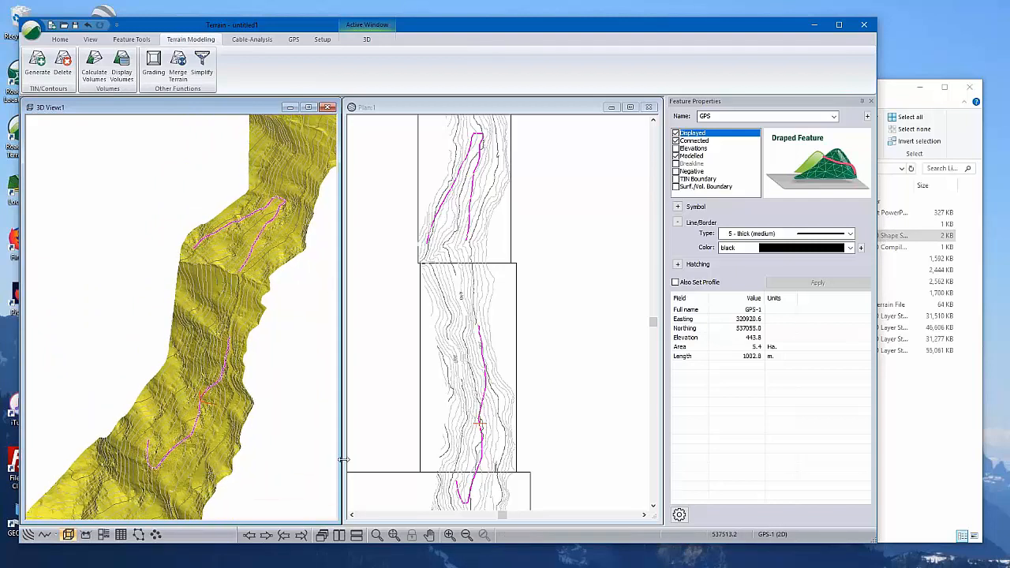
# Select only the GPS-0 line in the plan and open its profile in a separate window
pyautogui.click(578, 333)
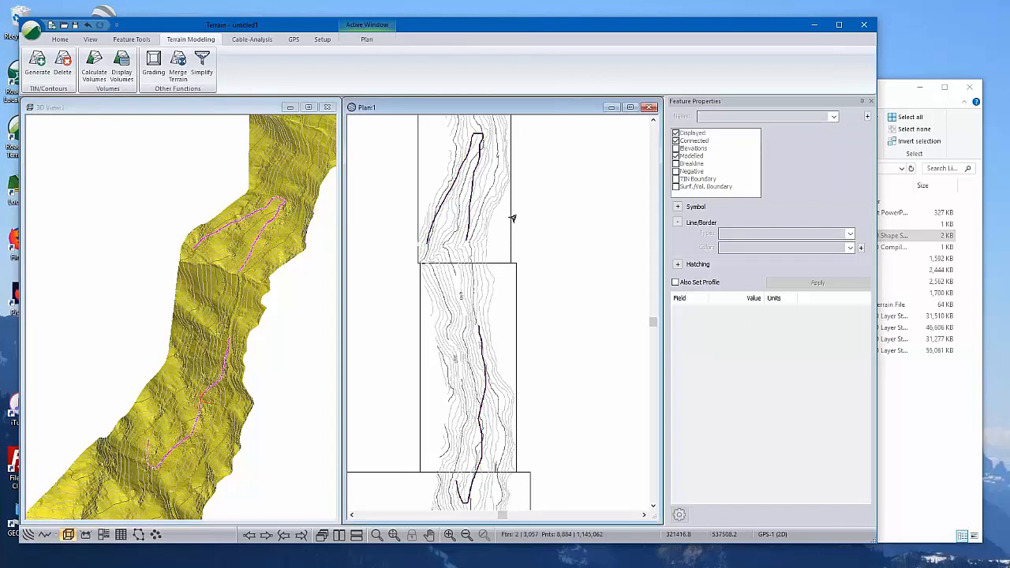
pyautogui.scroll(3, 513, 219)
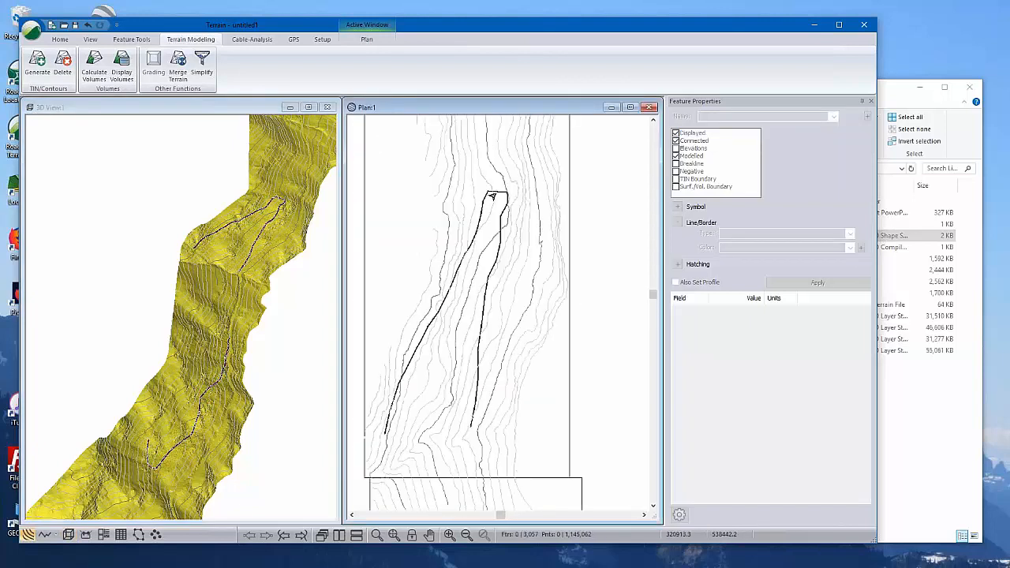
pyautogui.click(492, 196)
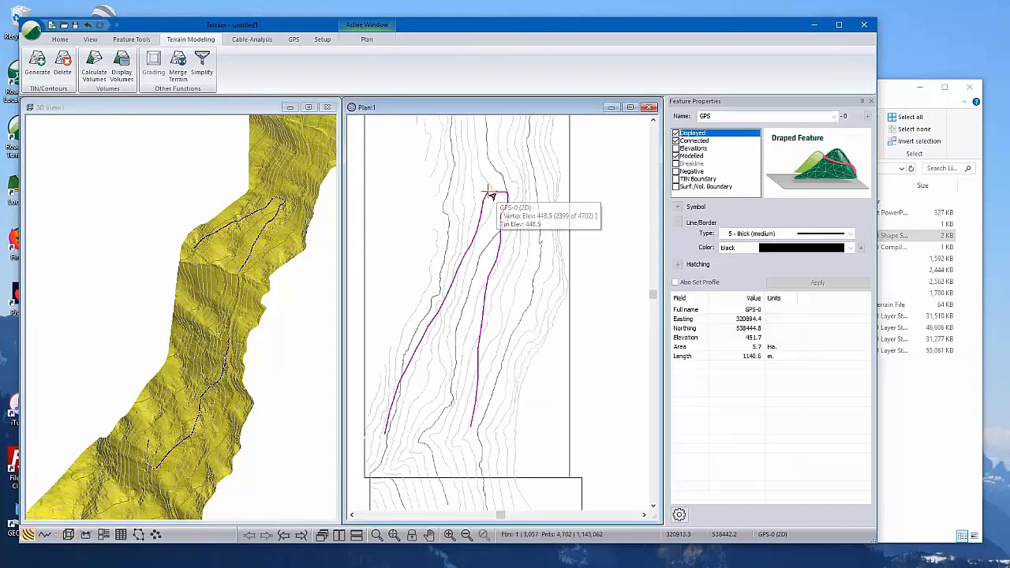
pyautogui.click(45, 535)
pyautogui.moveTo(543, 154); pyautogui.dragTo(358, 205)
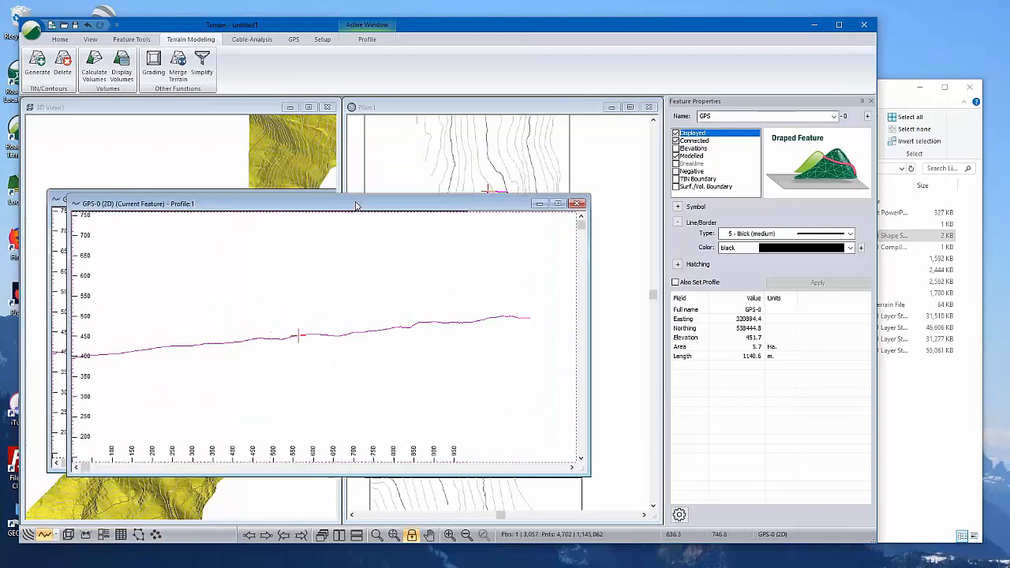
# Turn off autoscale for the GPS-0 profile, enlarge the curve and narrow its window to uncover the plan
pyautogui.moveTo(239, 299); pyautogui.dragTo(268, 295, button='middle')
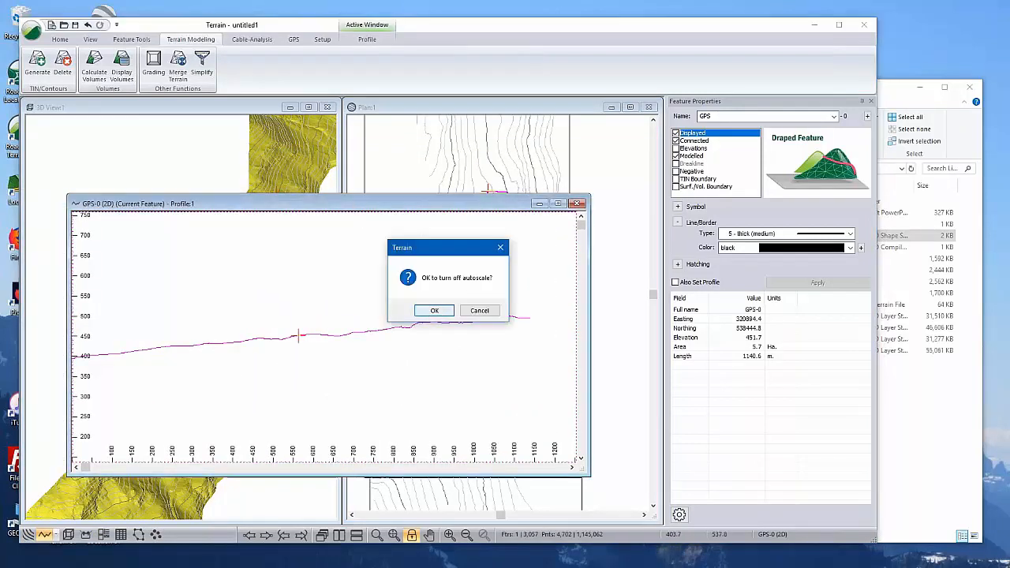
pyautogui.click(429, 308)
pyautogui.scroll(2, 327, 325)
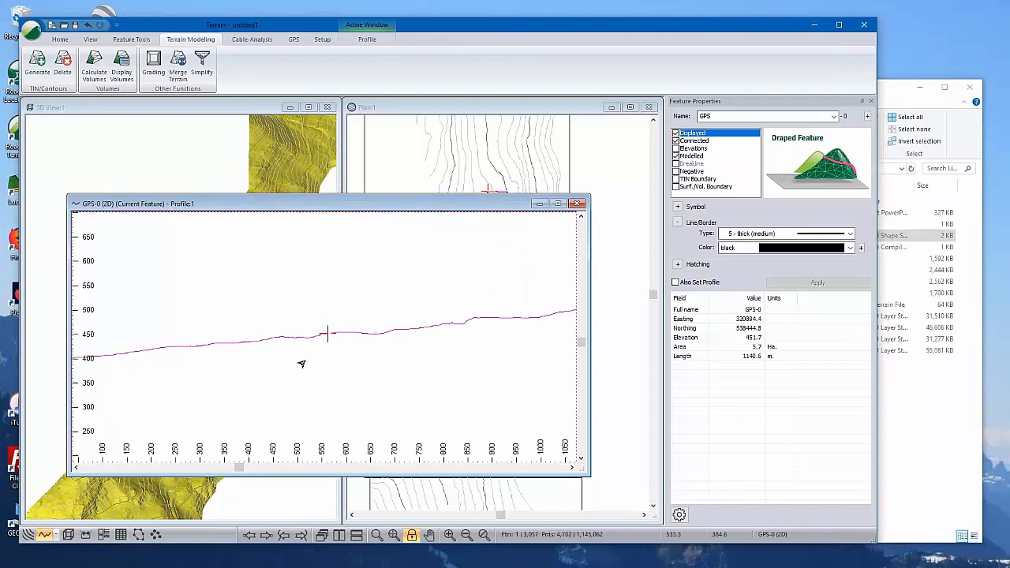
pyautogui.scroll(1, 302, 364)
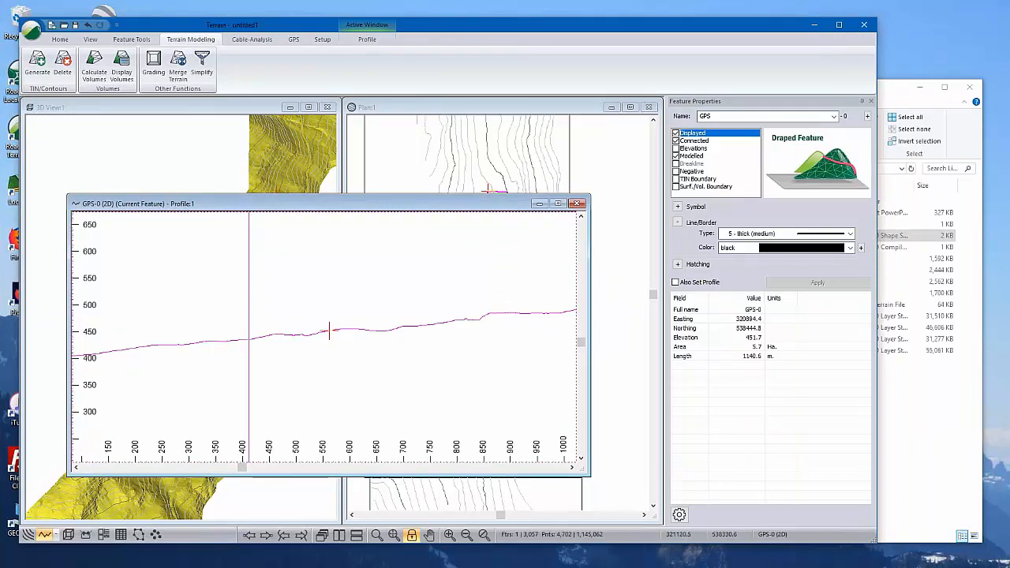
pyautogui.moveTo(582, 240); pyautogui.dragTo(392, 241)
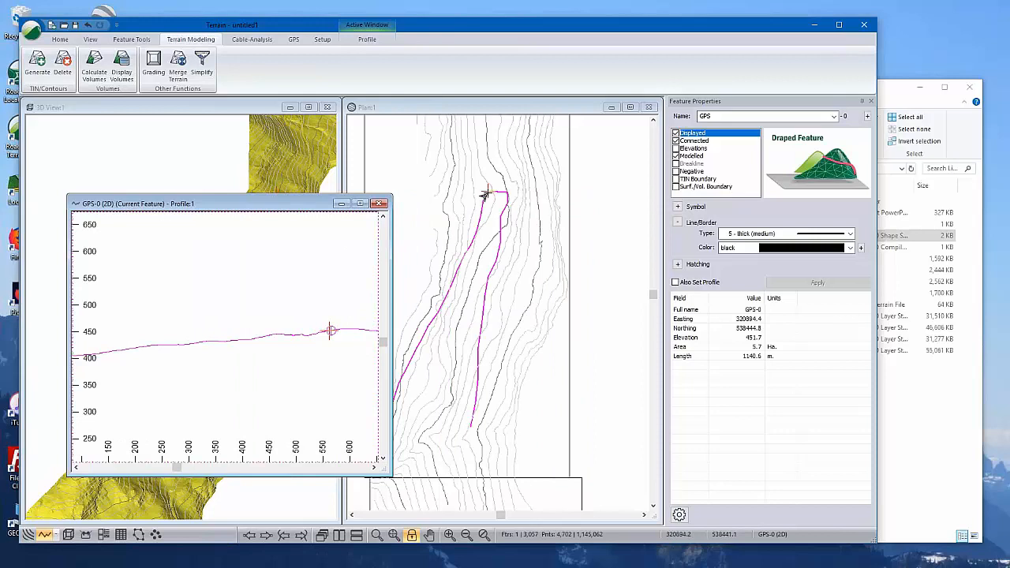
pyautogui.moveTo(486, 195)
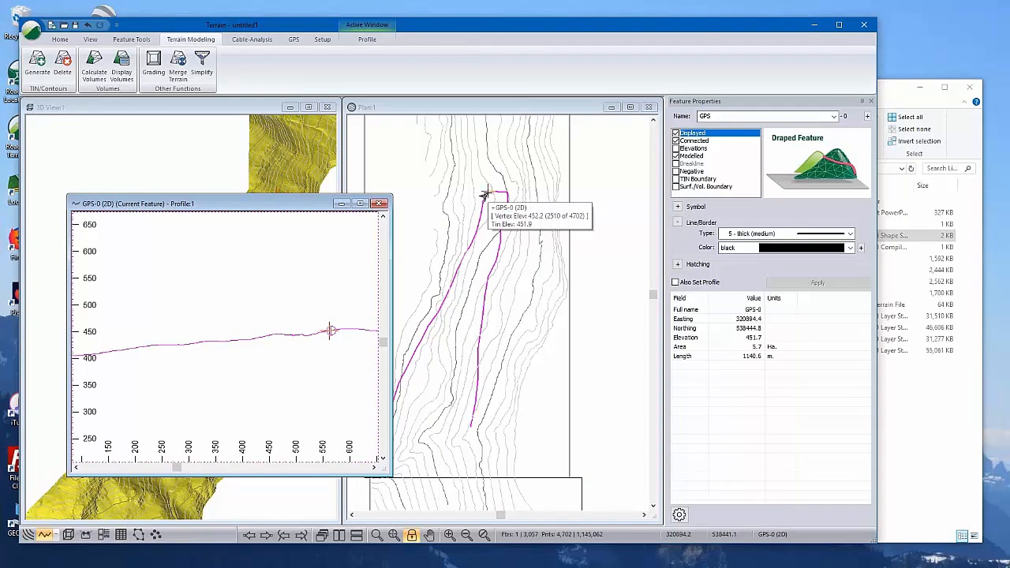
# Mark the vertices of the GPS-0 line with the Circle (solid) symbol
pyautogui.click(677, 207)
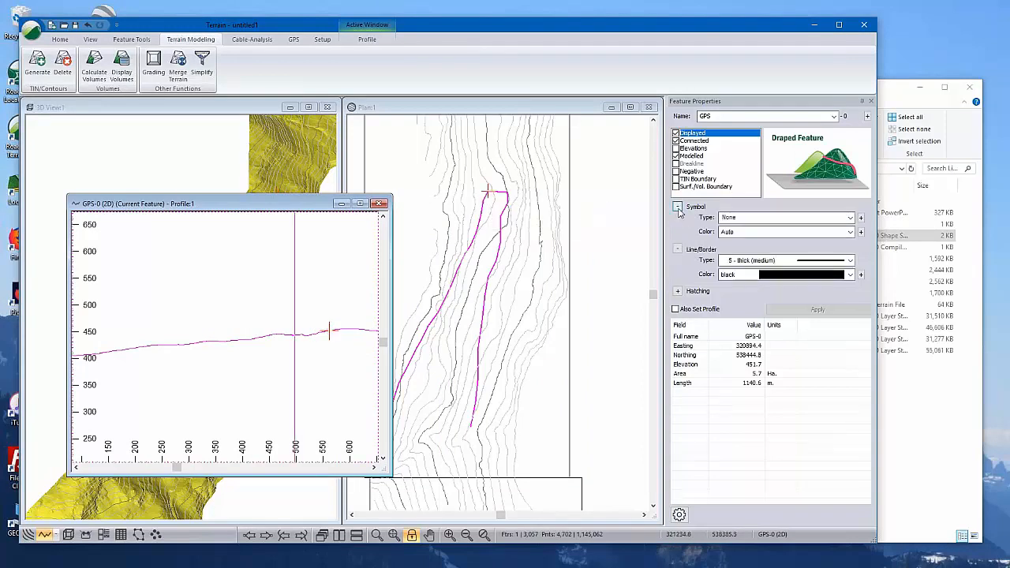
pyautogui.click(751, 220)
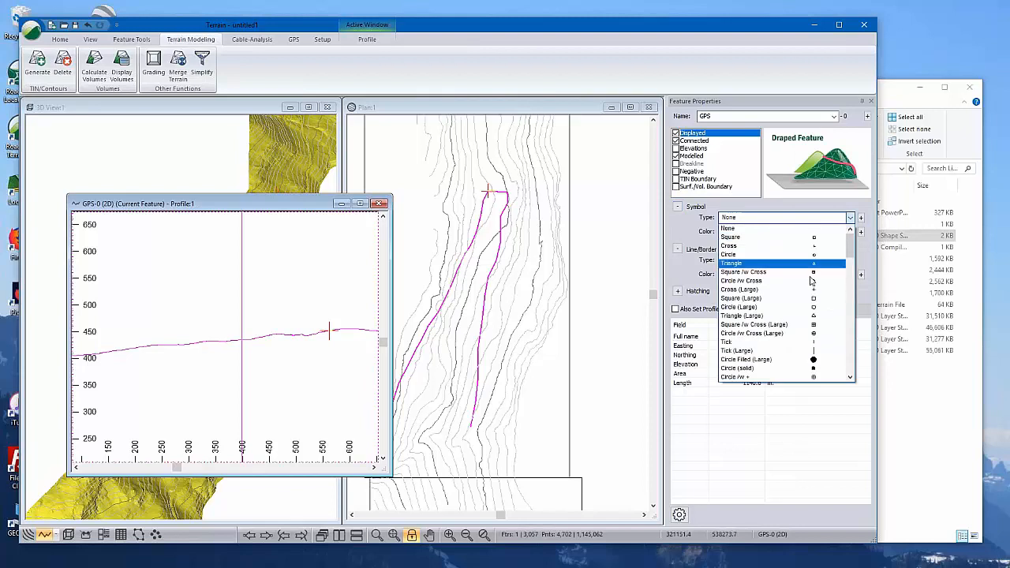
pyautogui.click(823, 371)
pyautogui.click(794, 308)
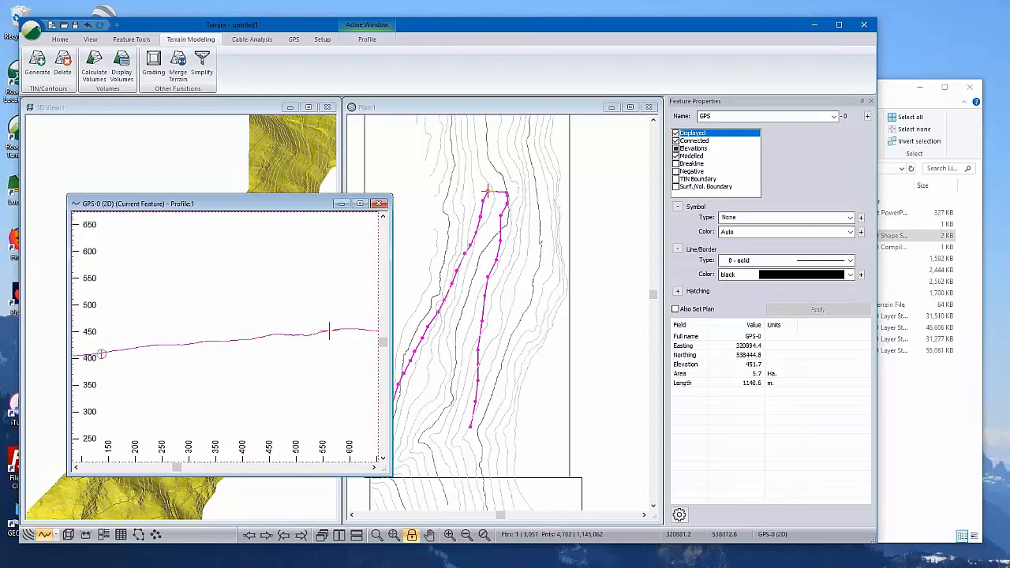
# Compare the GPS-0 profile with the vertices of the line in the plan, and minimize the profile window
pyautogui.moveTo(268, 207)
pyautogui.mouseDown()
pyautogui.moveTo(221, 196)
pyautogui.moveTo(280, 203)
pyautogui.mouseUp()
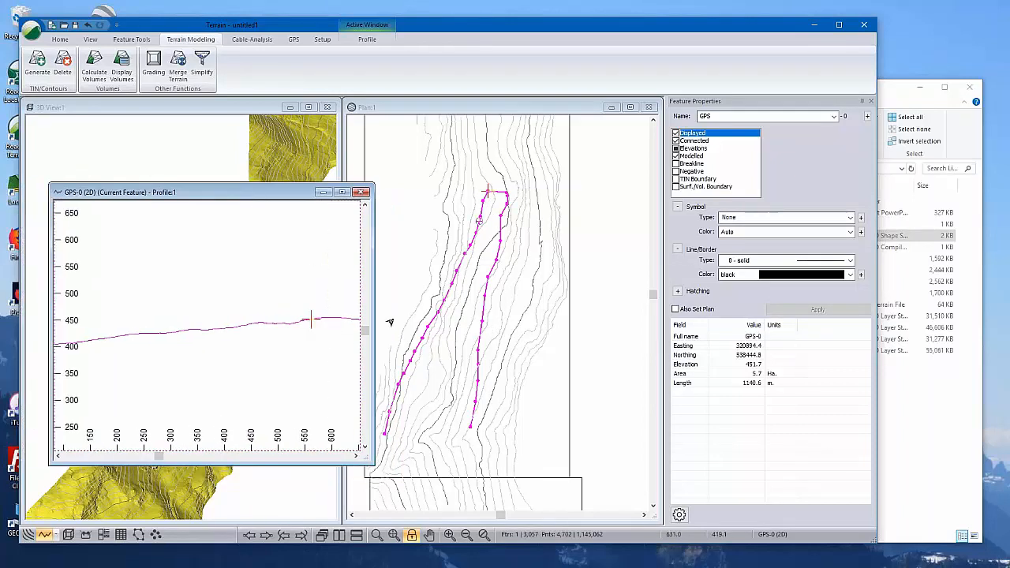
pyautogui.moveTo(284, 318); pyautogui.dragTo(211, 335, button='middle')
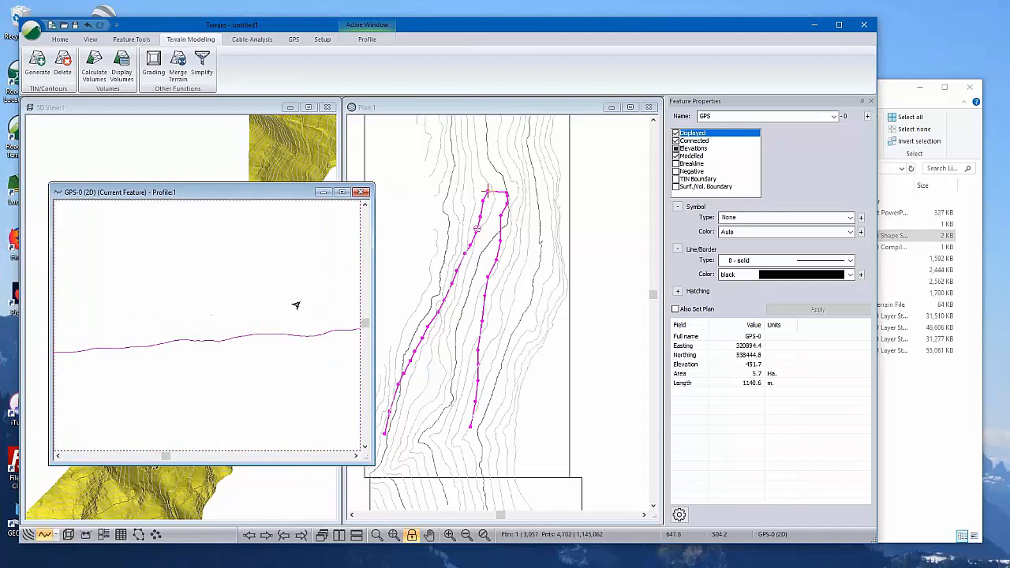
pyautogui.scroll(2, 294, 308)
pyautogui.scroll(-1, 232, 338)
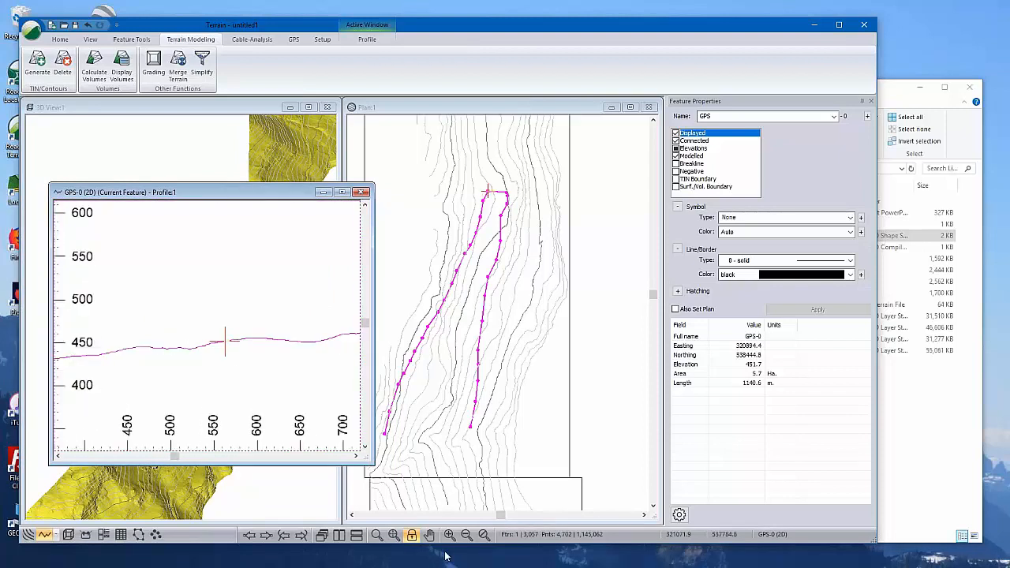
pyautogui.scroll(-1, 255, 376)
pyautogui.scroll(-1, 248, 343)
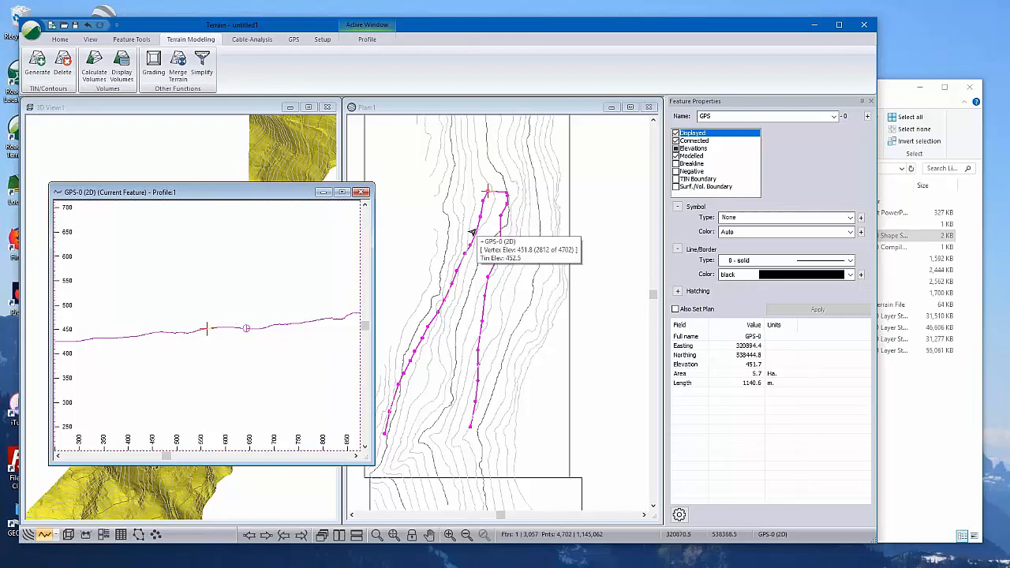
pyautogui.scroll(1, 221, 338)
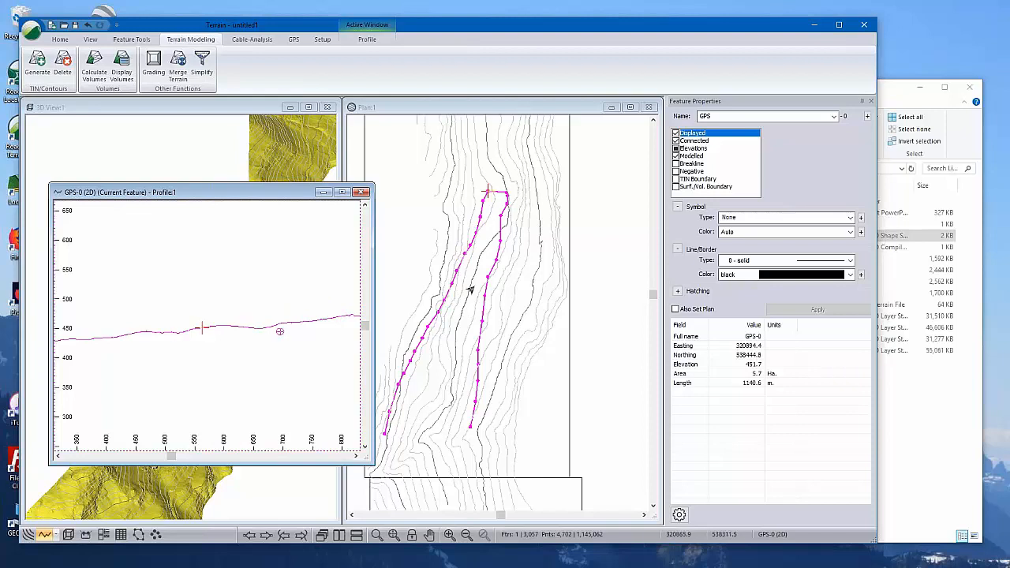
pyautogui.moveTo(462, 297)
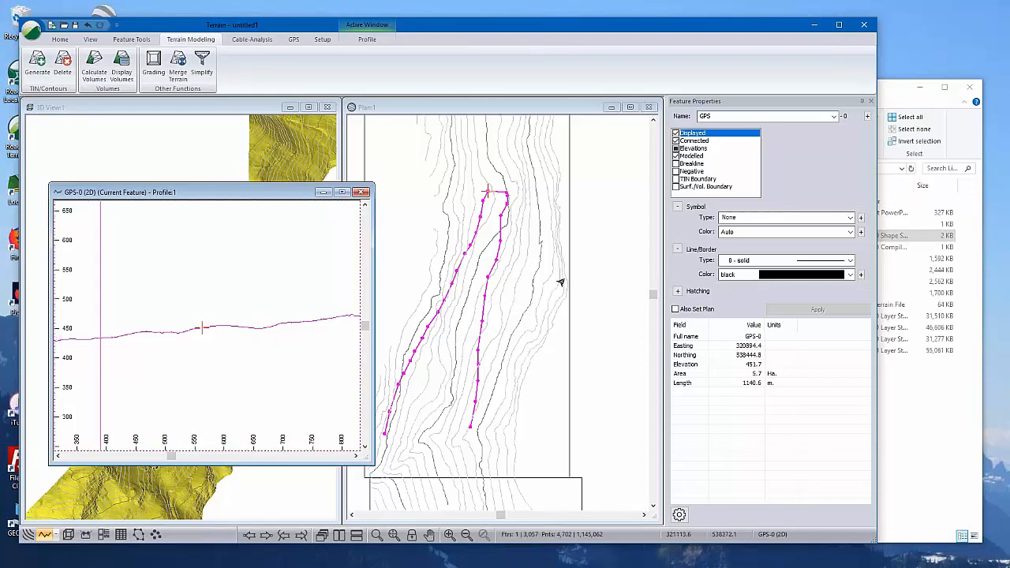
pyautogui.click(323, 192)
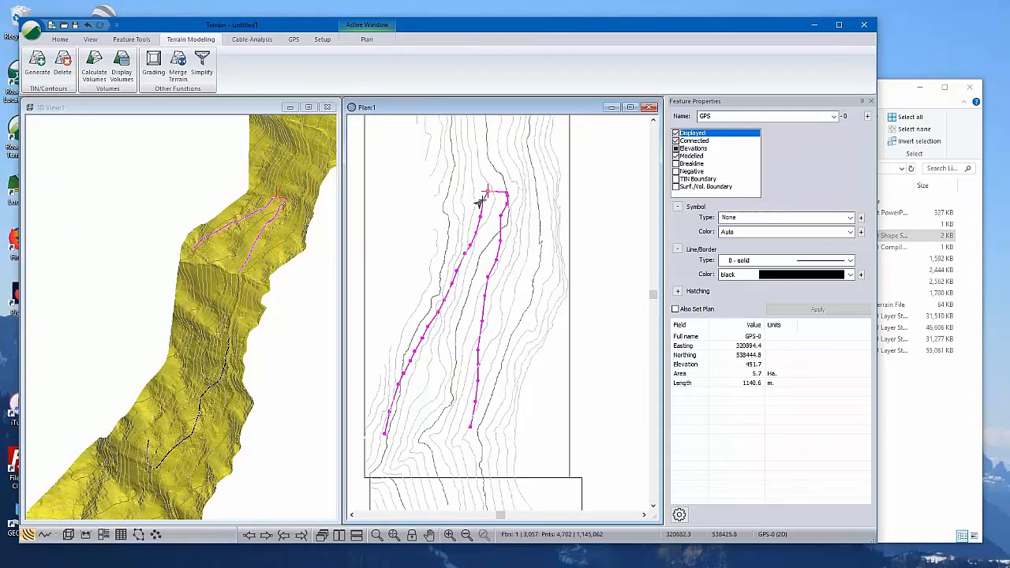
# Reselect GPS-0 in the plan and make it a loose draped feature by removing its Connected property
pyautogui.moveTo(479, 203)
pyautogui.click(601, 351)
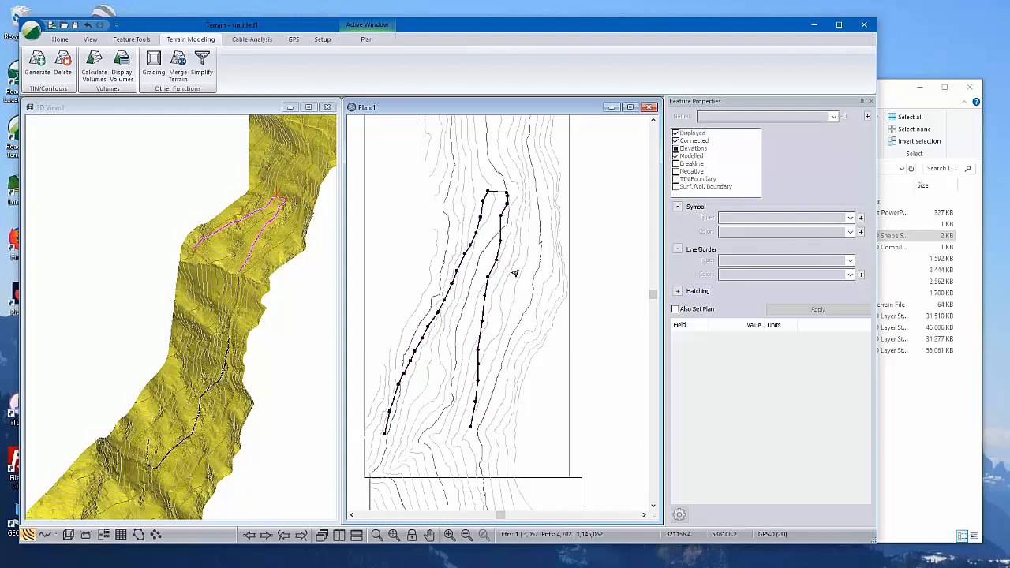
pyautogui.click(496, 225)
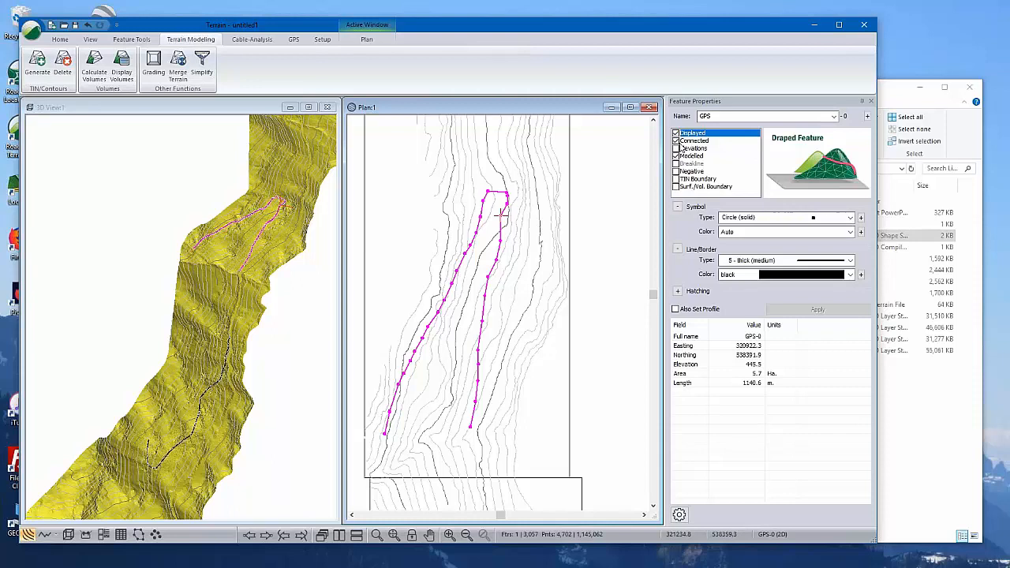
pyautogui.click(676, 140)
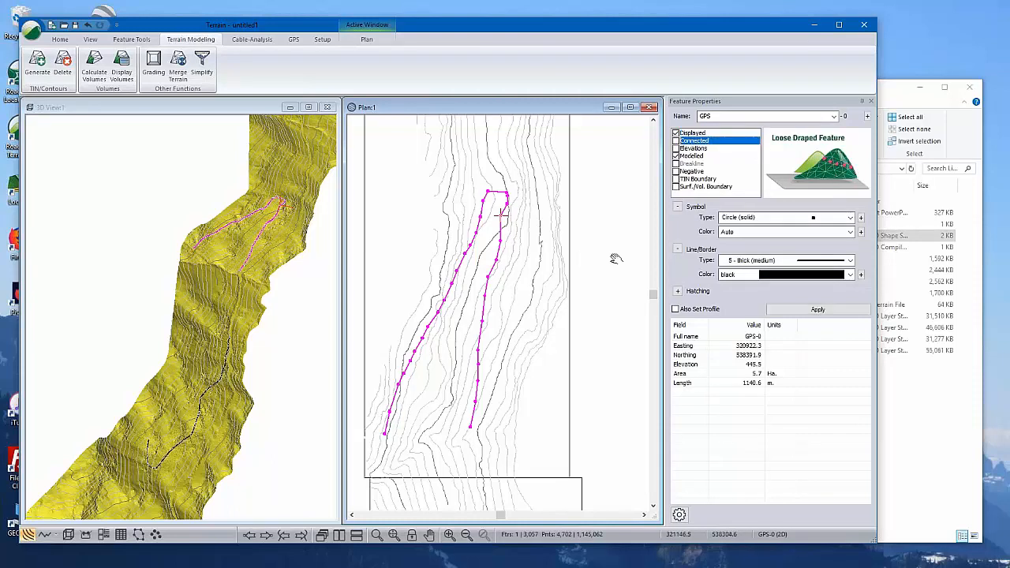
pyautogui.moveTo(616, 259)
pyautogui.mouseDown(button='middle')
pyautogui.moveTo(638, 250)
pyautogui.moveTo(616, 267)
pyautogui.mouseUp(button='middle')
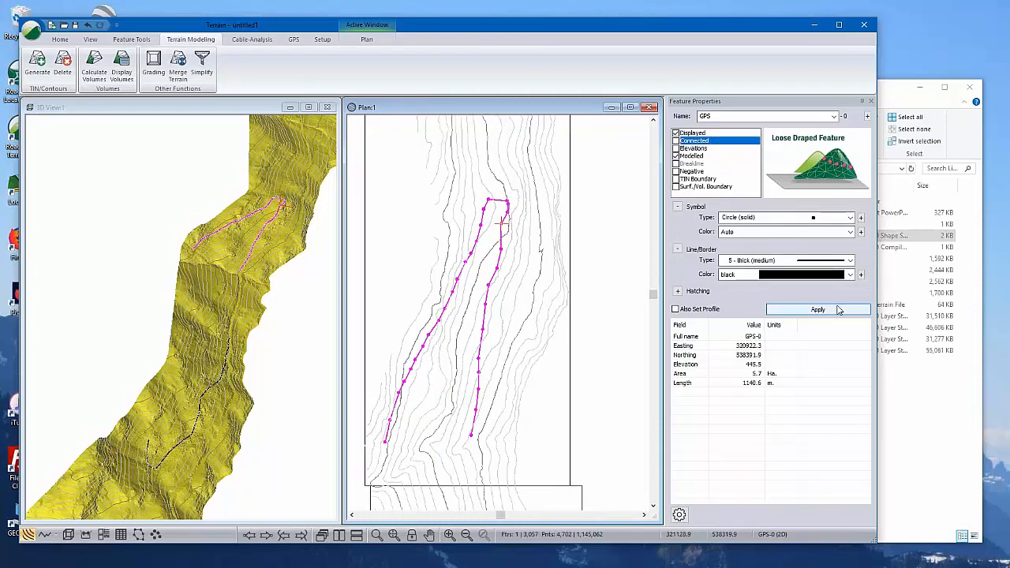
pyautogui.click(817, 308)
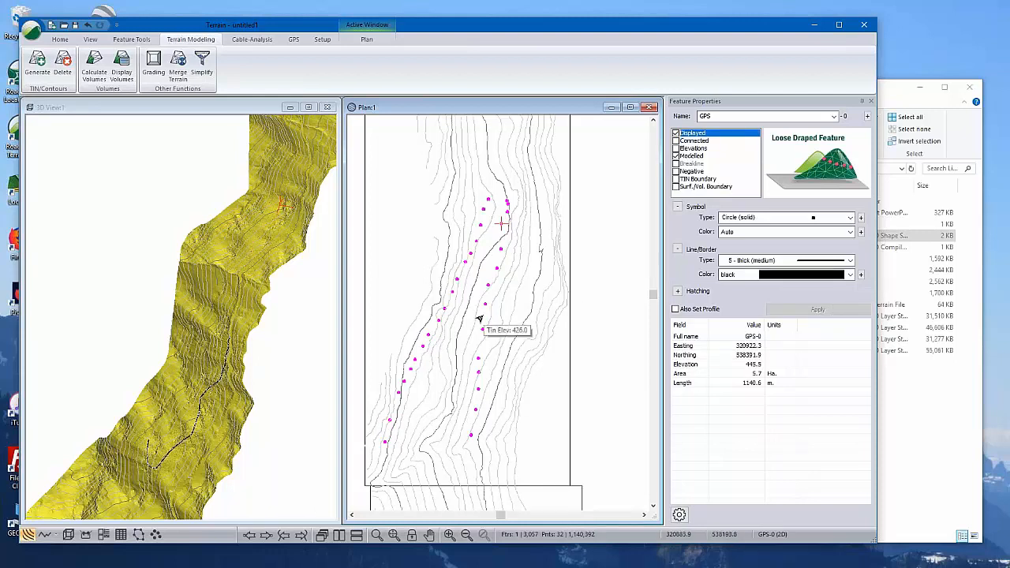
# Make GPS-0 a 3D non-TIN feature with Connected and Elevations enabled and Modelled disabled
pyautogui.click(676, 148)
pyautogui.click(676, 155)
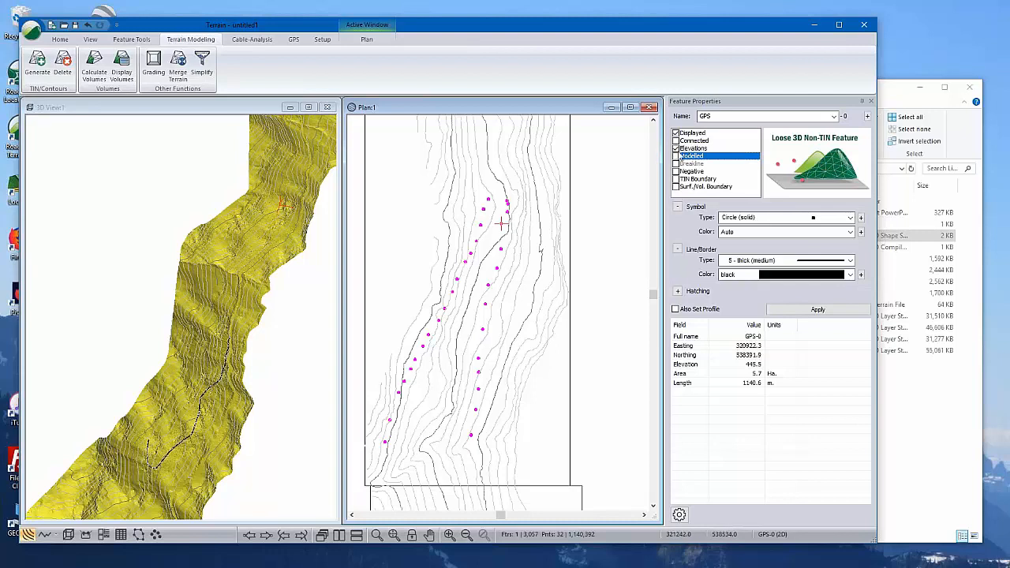
pyautogui.click(676, 140)
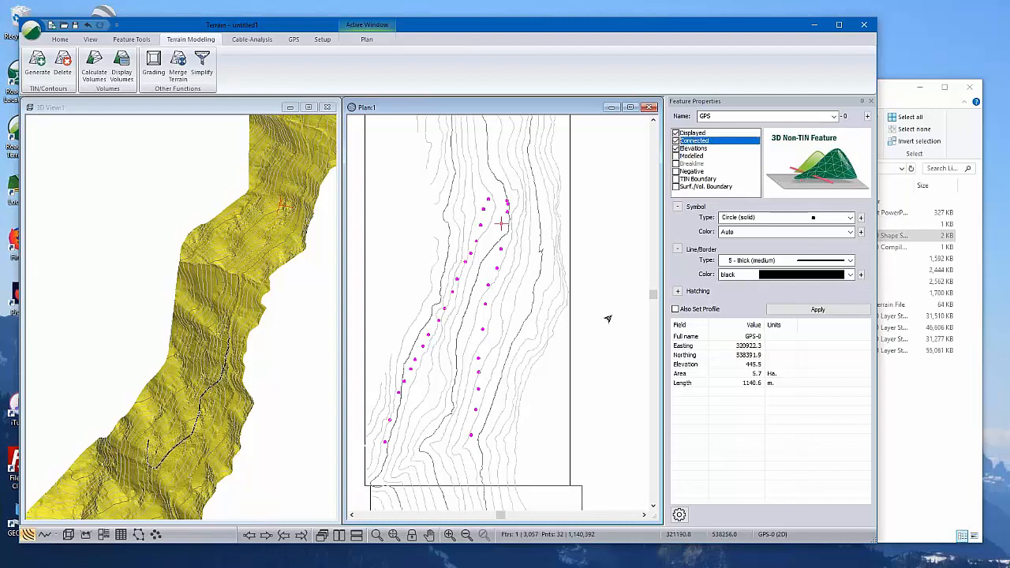
pyautogui.click(813, 311)
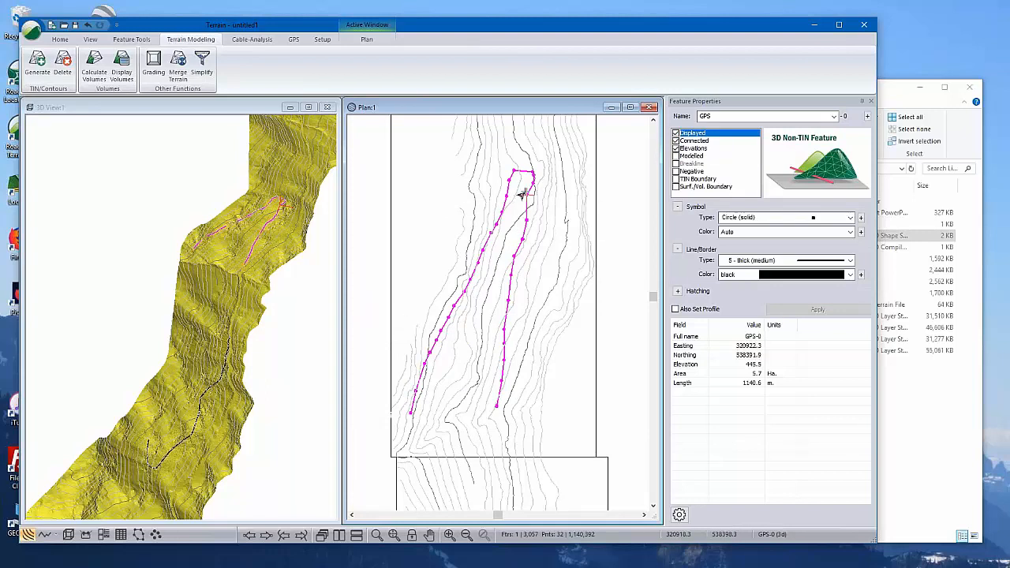
pyautogui.moveTo(553, 283); pyautogui.dragTo(561, 302, button='middle')
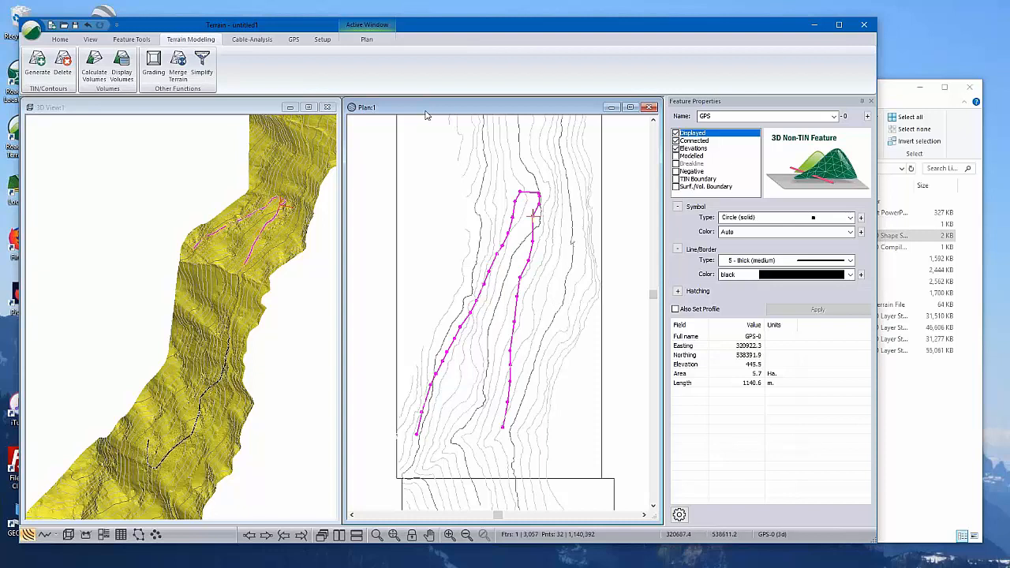
pyautogui.moveTo(447, 232); pyautogui.dragTo(479, 202, button='middle')
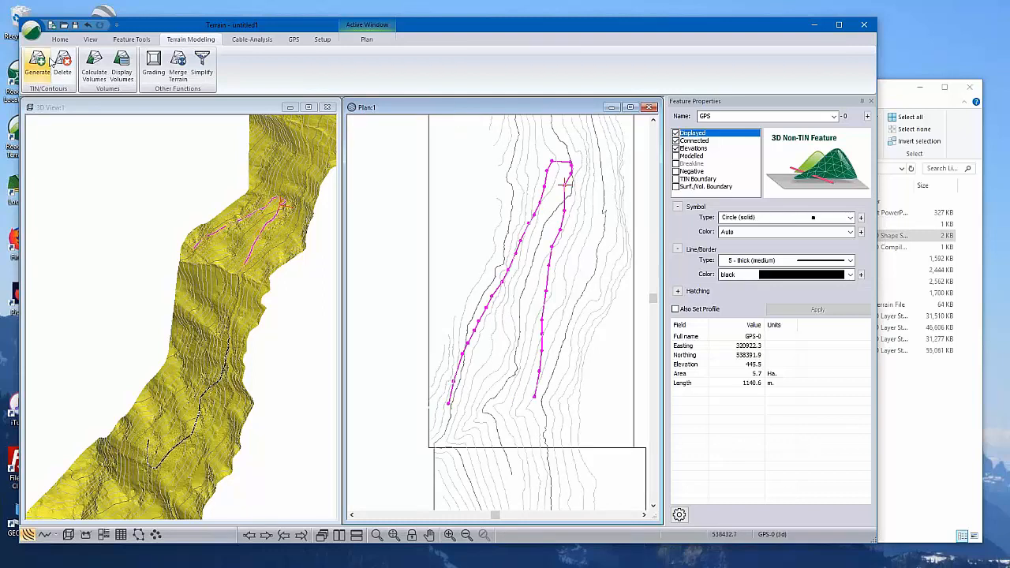
# Export GPS-0 as a Softree Survey File (*.tr1) named pline1 in the LiDAR_Webinar_Dec_2018 folder, with side slope calculation turned off
pyautogui.click(31, 32)
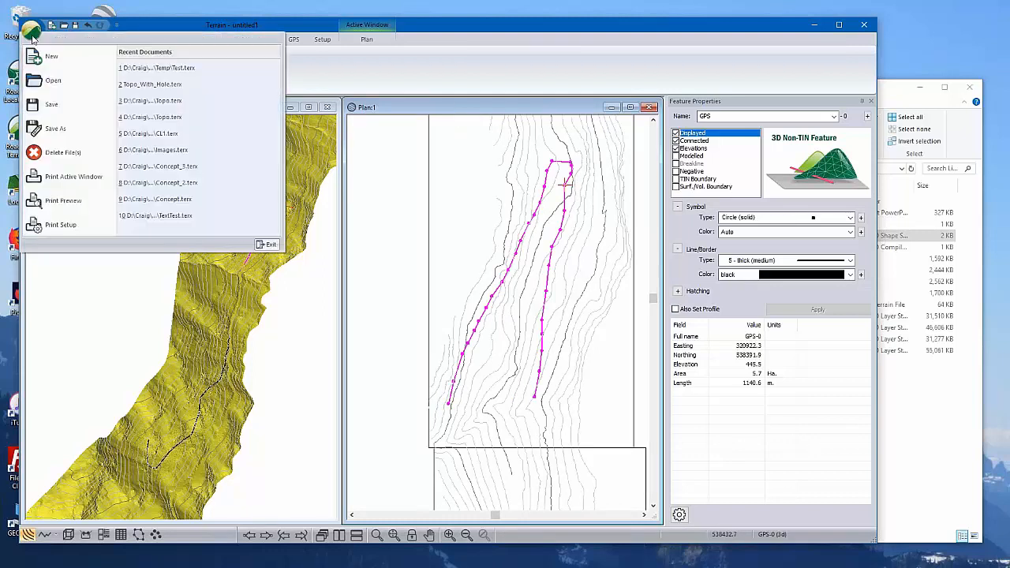
pyautogui.click(53, 129)
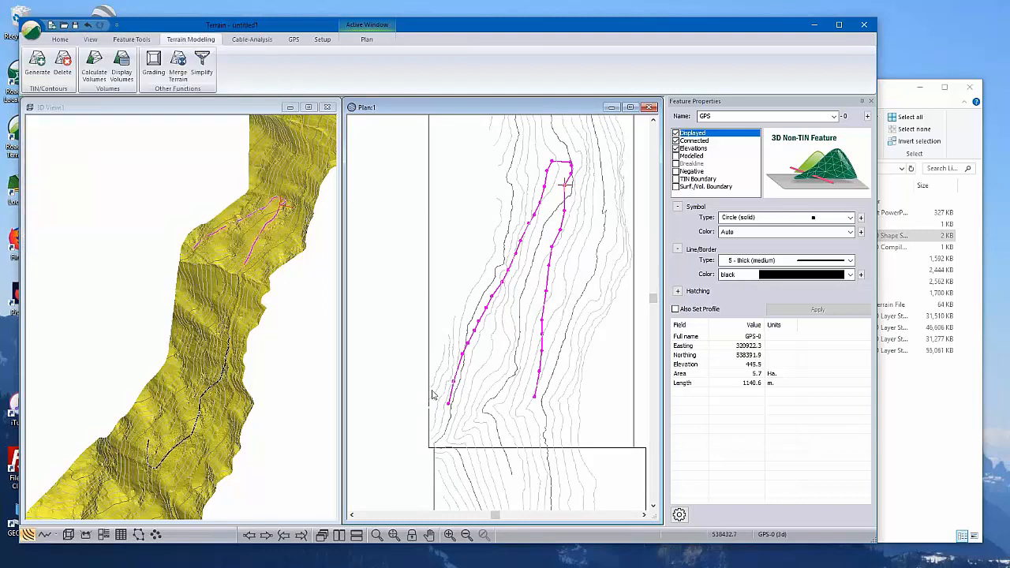
pyautogui.click(417, 527)
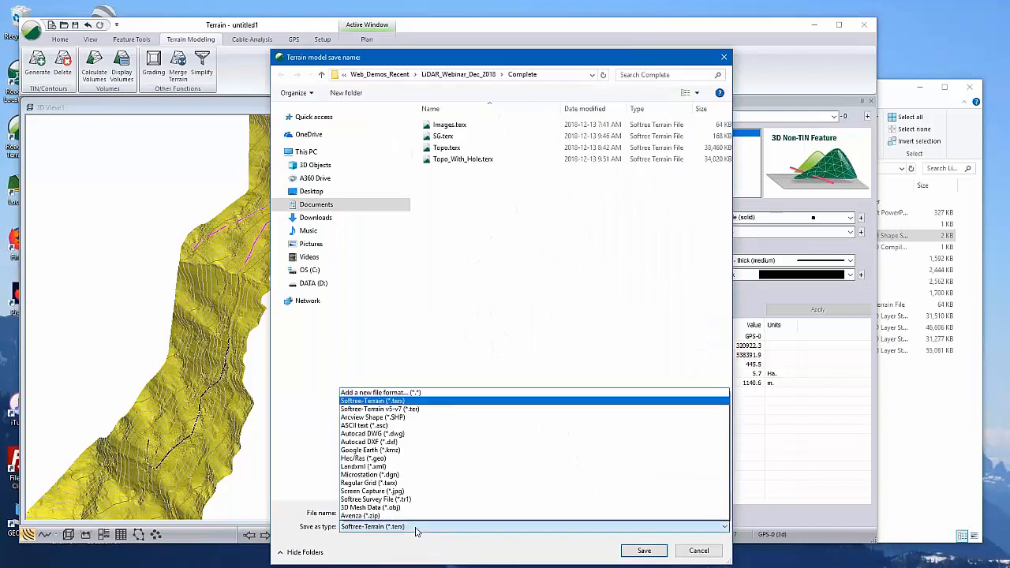
pyautogui.click(383, 501)
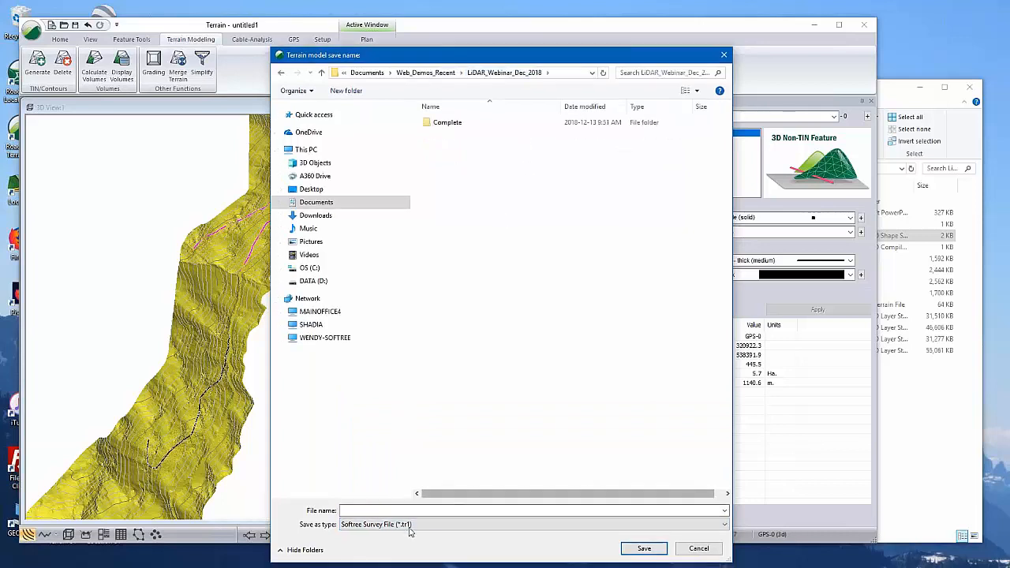
pyautogui.click(374, 507)
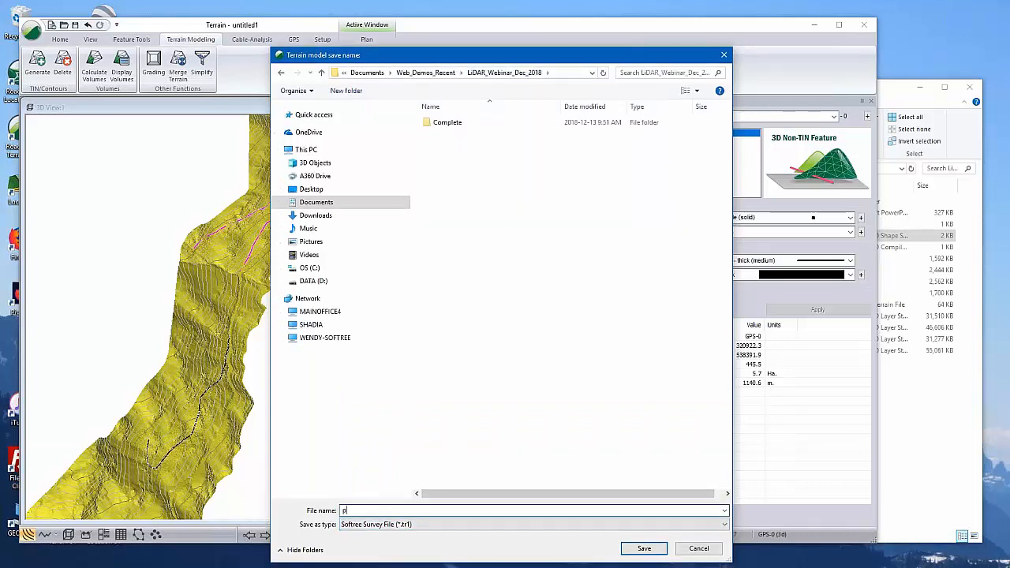
pyautogui.write('pil')
pyautogui.press('BackSpace')
pyautogui.write('ine1')
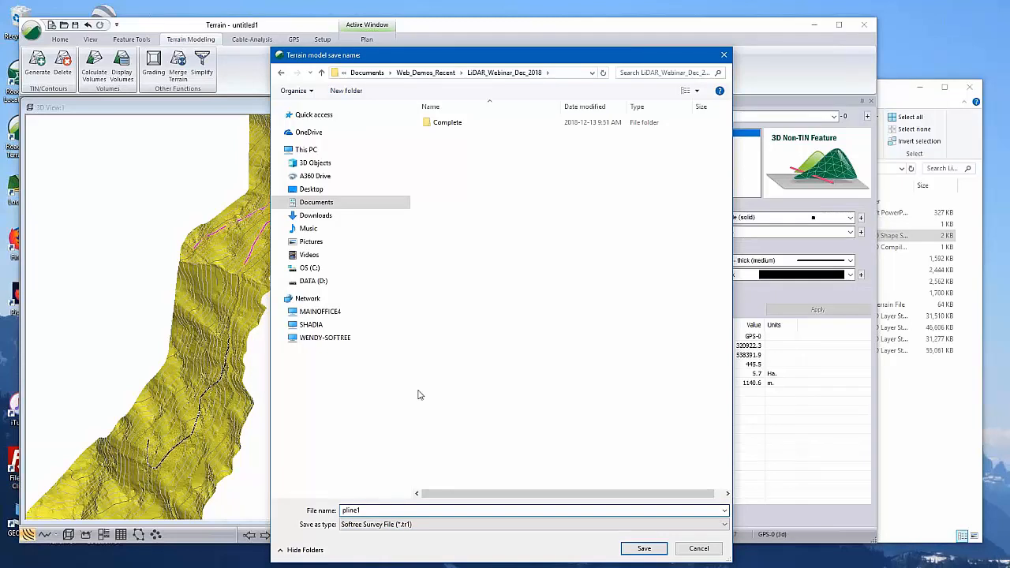
pyautogui.click(644, 548)
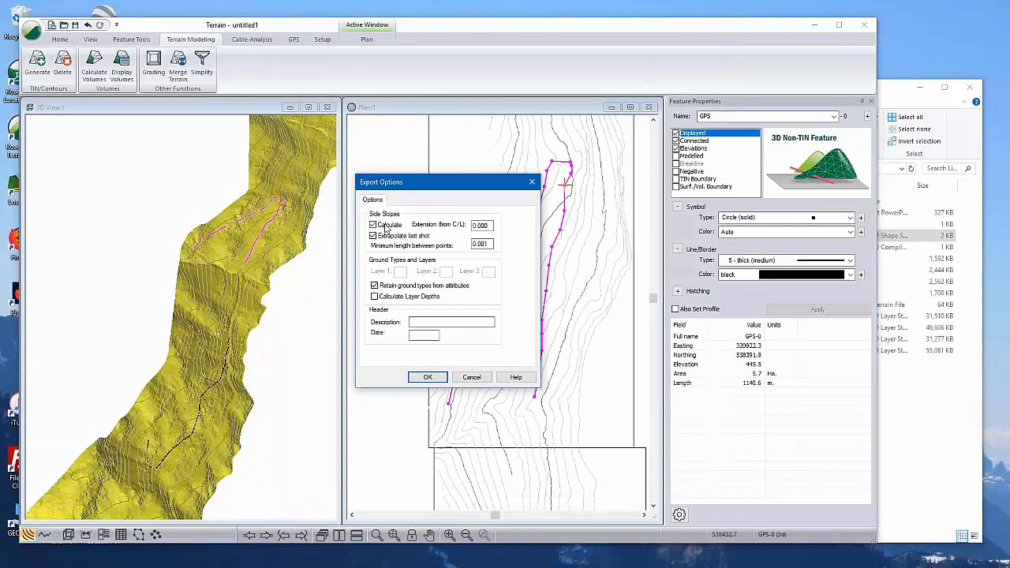
pyautogui.click(374, 225)
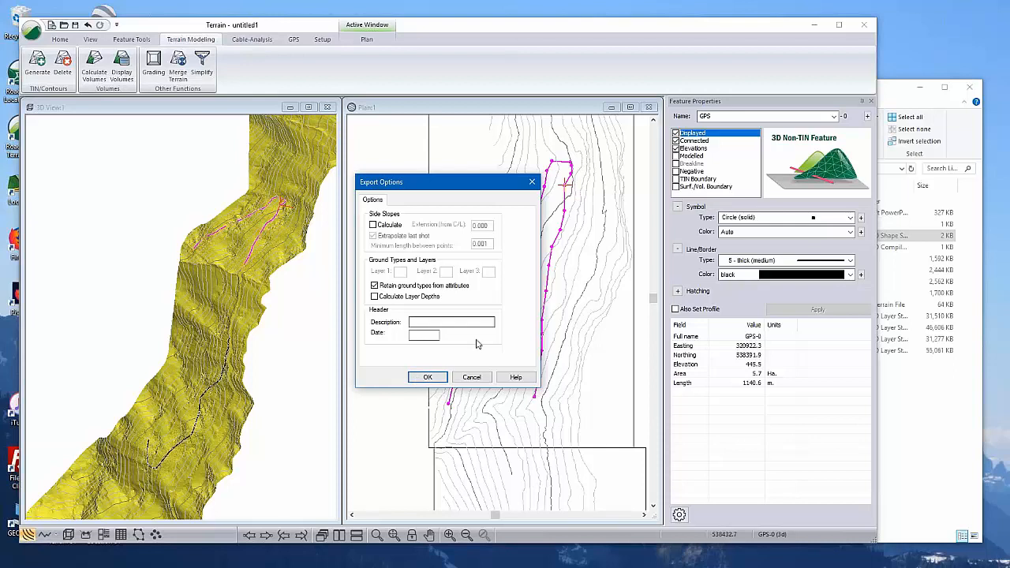
pyautogui.click(426, 377)
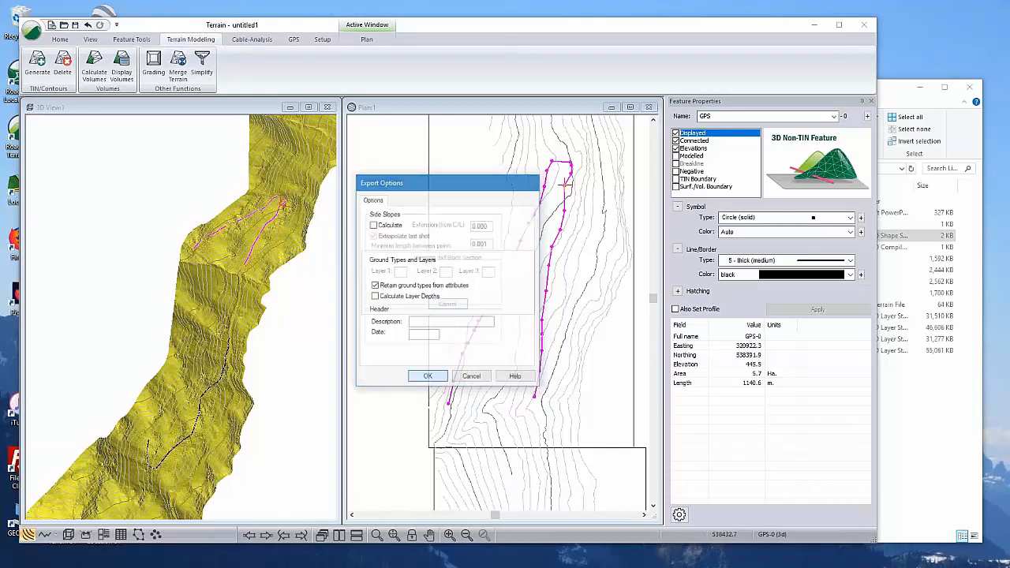
# Switch to the LiDAR_Webinar_Dec_2018 folder in File Explorer and open pline1.tr1 in Survey/Map
pyautogui.click(904, 476)
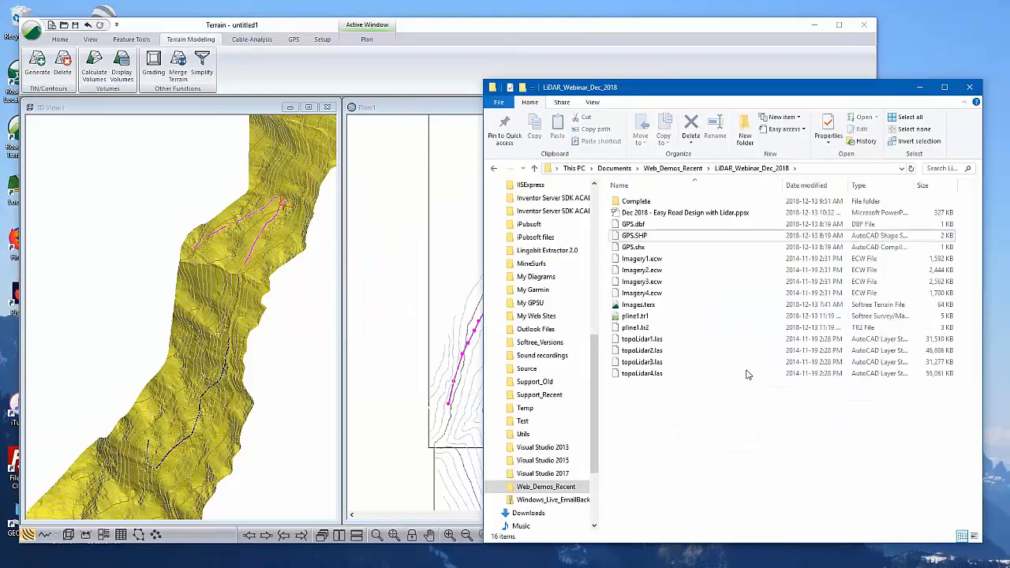
pyautogui.moveTo(683, 92); pyautogui.dragTo(611, 93)
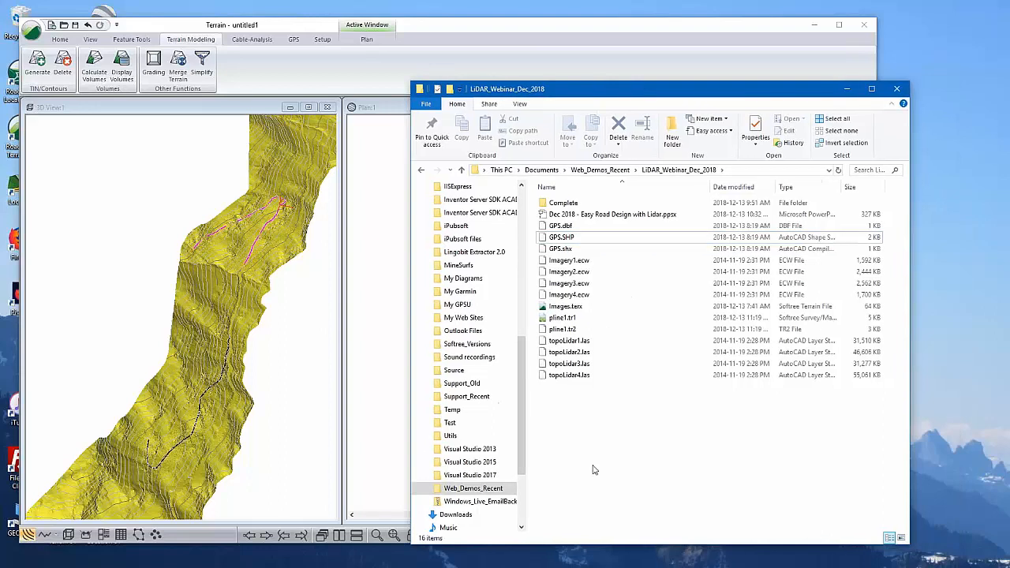
pyautogui.click(569, 320)
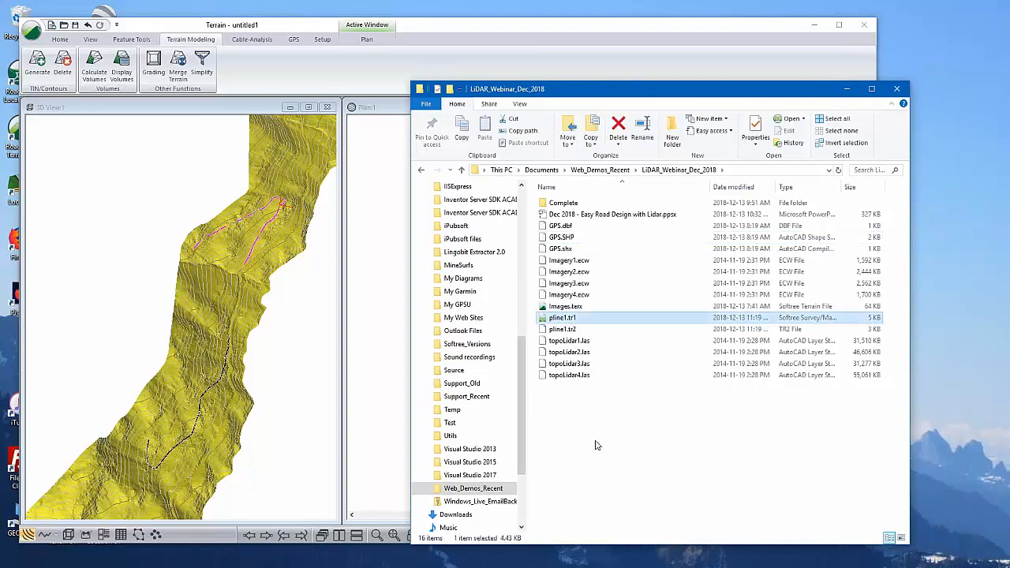
pyautogui.moveTo(675, 91); pyautogui.dragTo(651, 96)
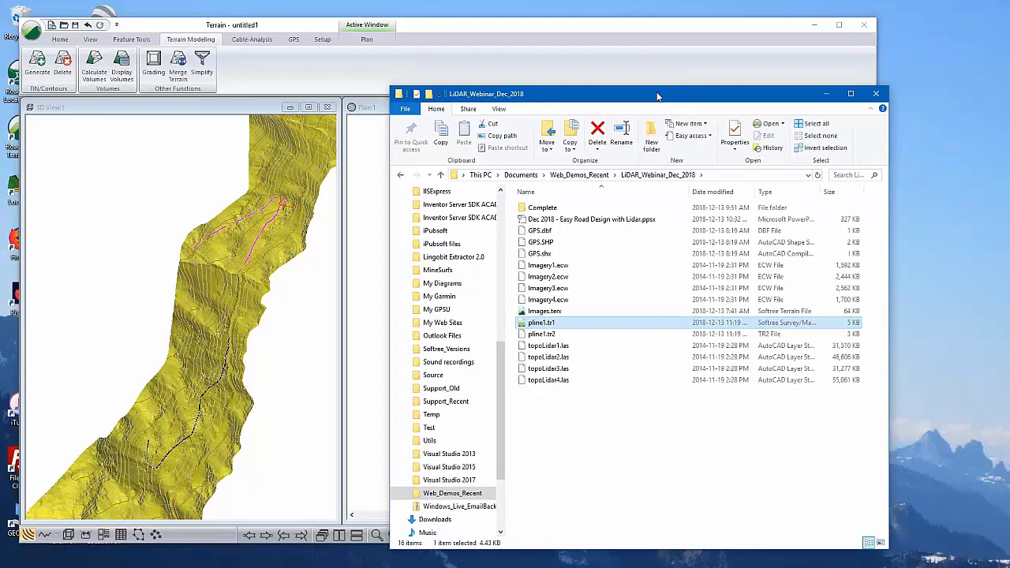
pyautogui.rightClick(536, 325)
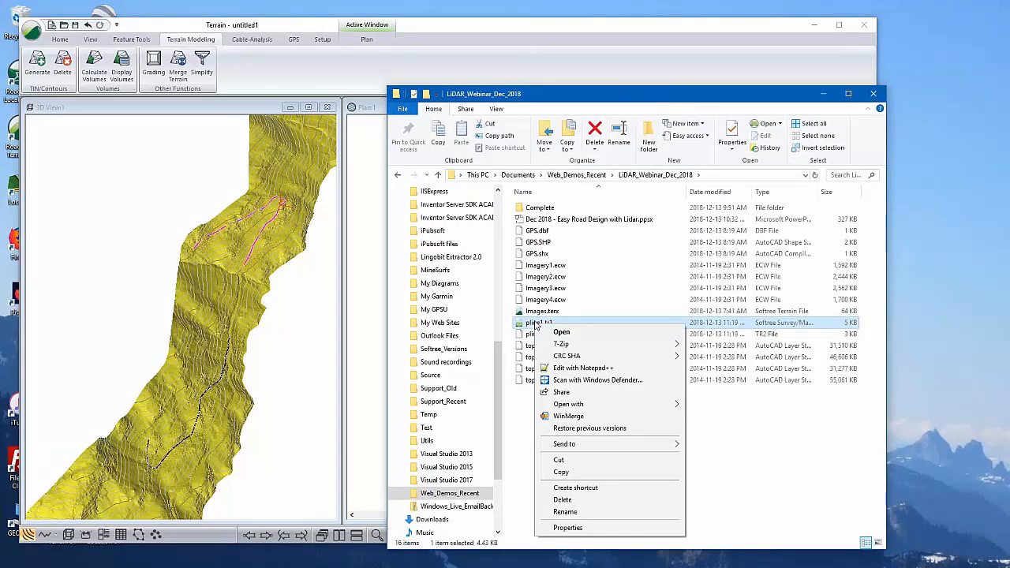
pyautogui.click(563, 332)
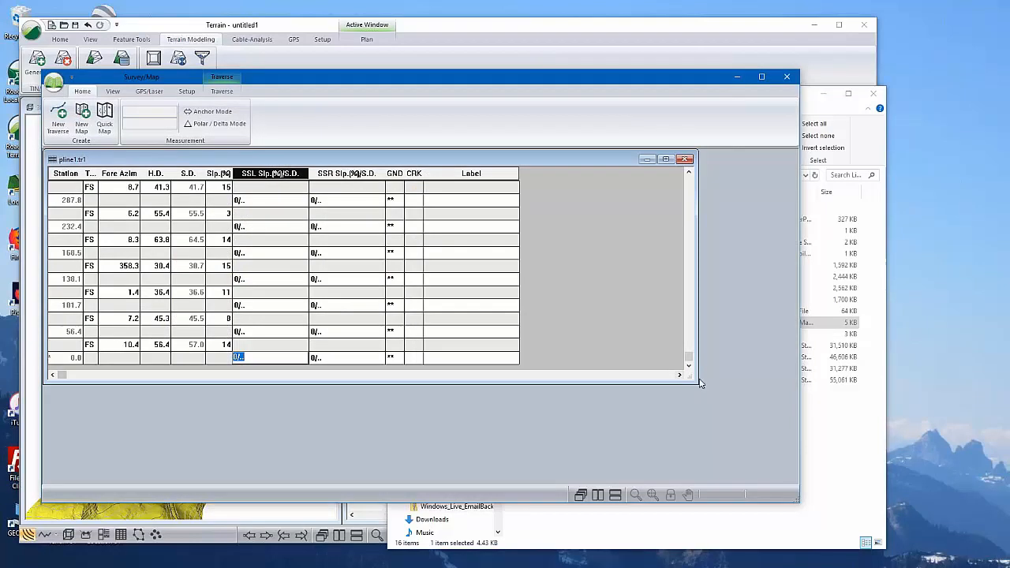
# Enlarge the pline1 traverse notes, review the stations from end to end, and close Survey/Map without saving
pyautogui.moveTo(699, 385); pyautogui.dragTo(654, 480)
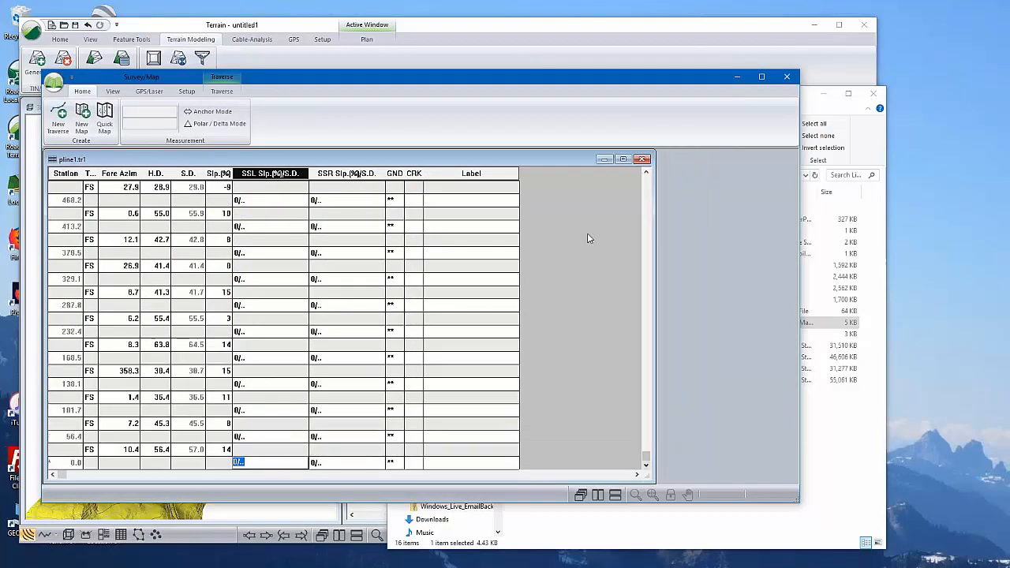
pyautogui.click(649, 188)
pyautogui.click(649, 190)
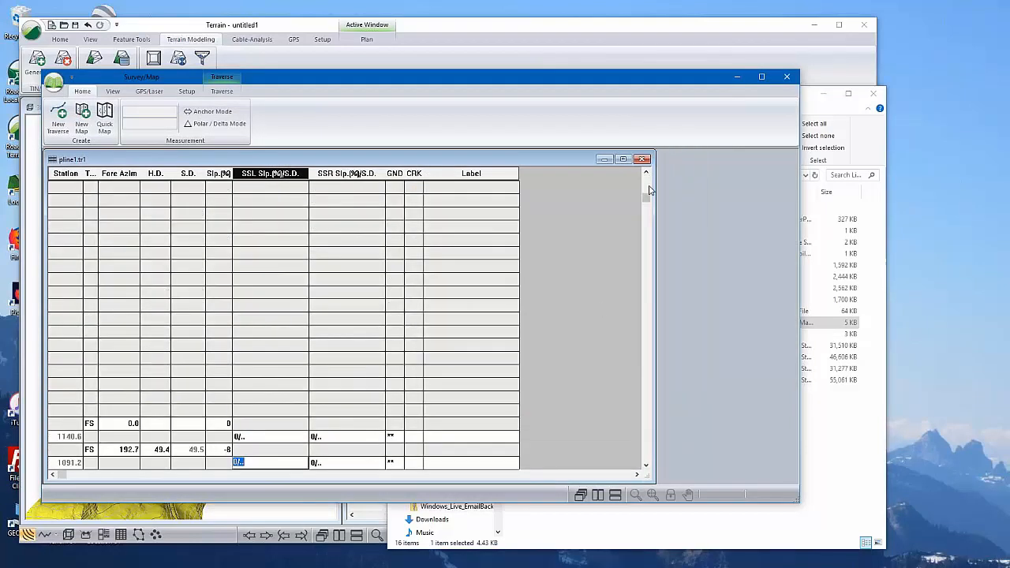
pyautogui.moveTo(647, 197); pyautogui.dragTo(664, 464)
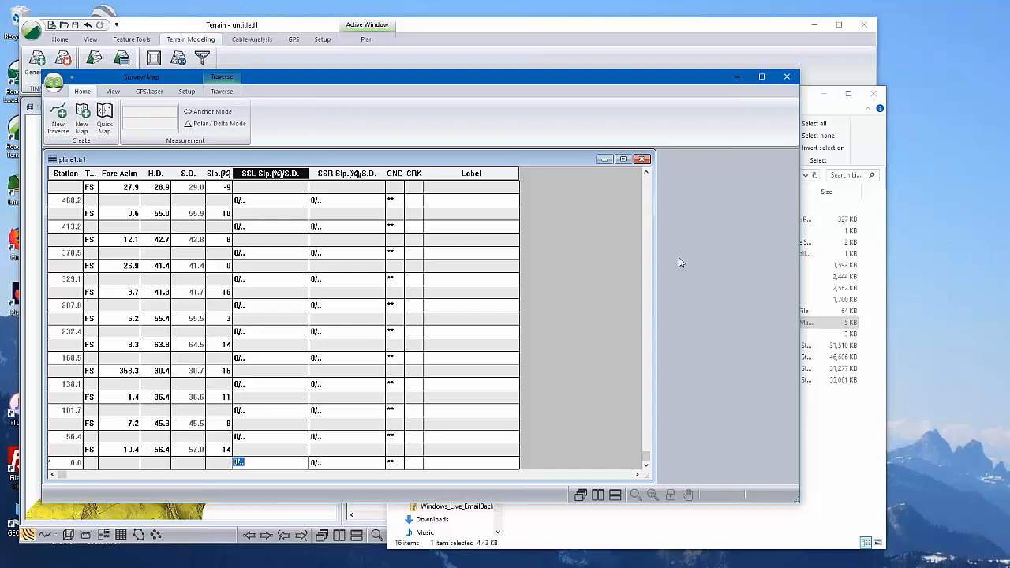
pyautogui.click(786, 78)
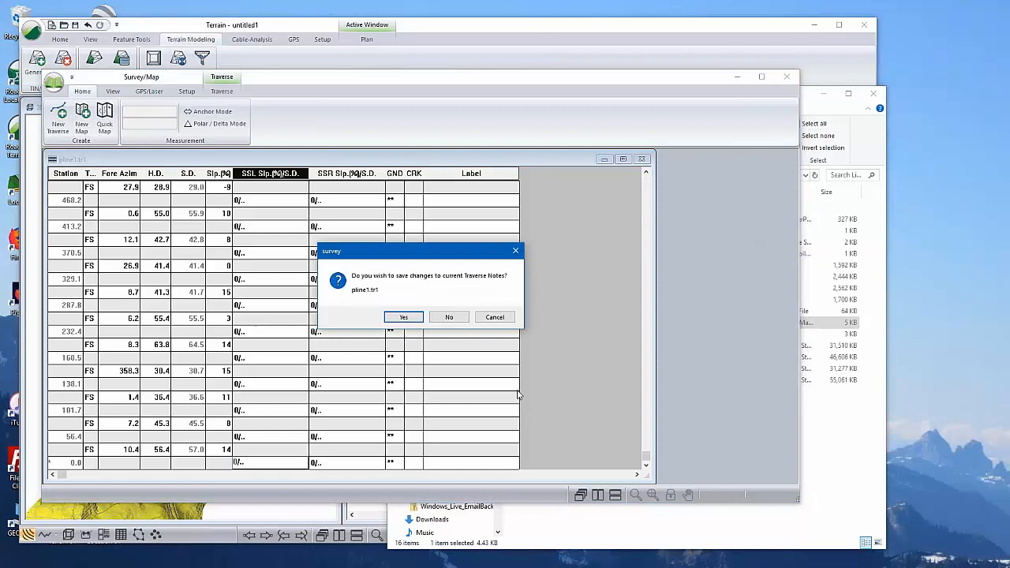
pyautogui.click(462, 319)
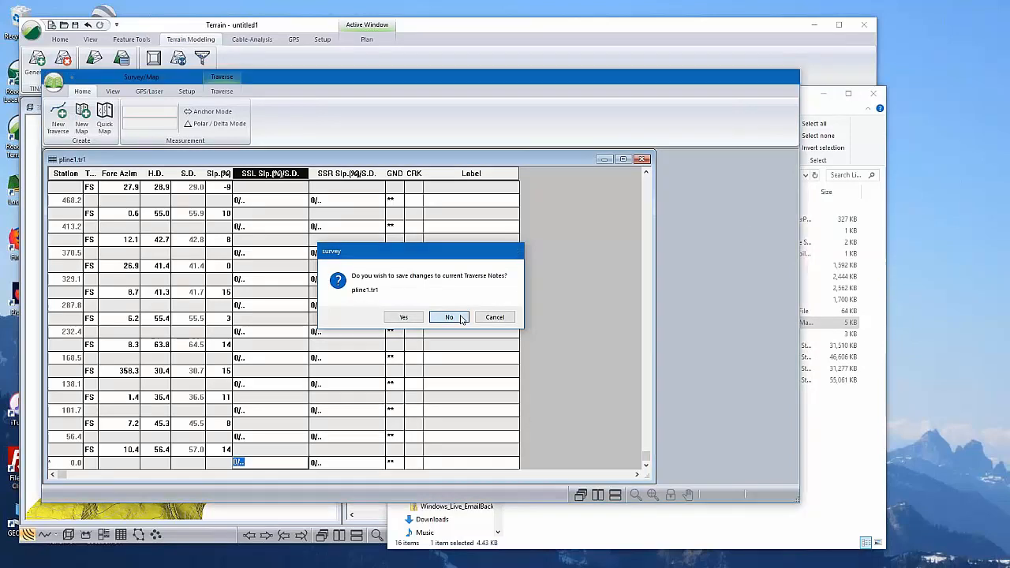
# Switch back to Terrain and enable Explore Deflection for cable analysis, using simple third point deflection as the calculation method
pyautogui.click(488, 28)
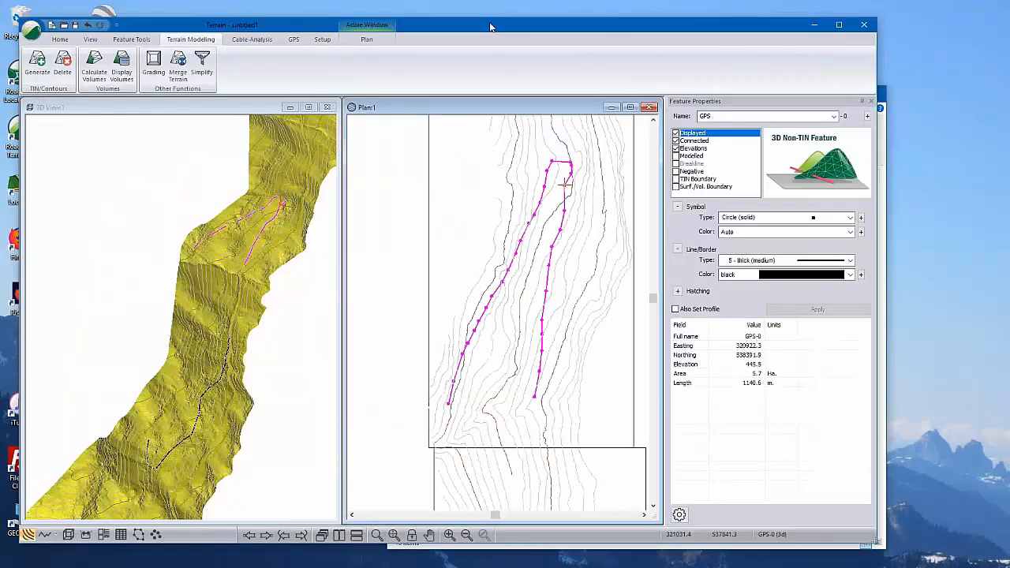
pyautogui.scroll(3, 600, 137)
pyautogui.moveTo(278, 190); pyautogui.dragTo(194, 346, button='middle')
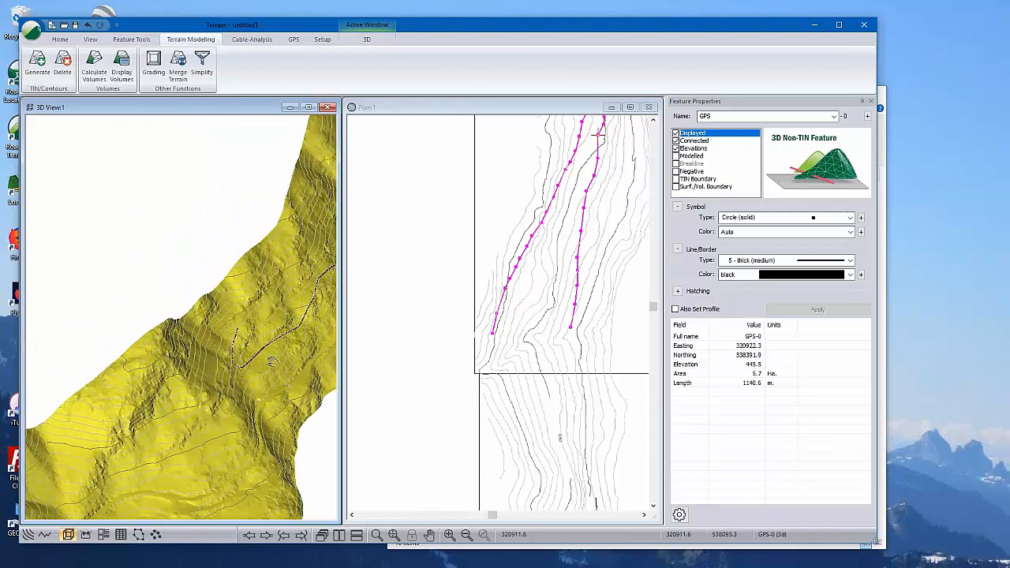
pyautogui.moveTo(271, 363); pyautogui.dragTo(265, 326, button='middle')
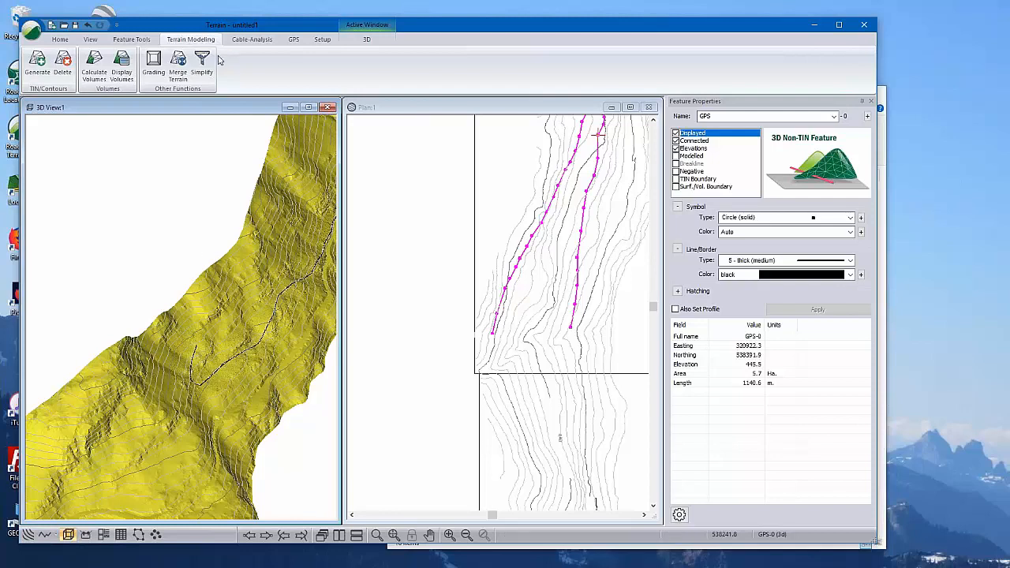
pyautogui.click(251, 40)
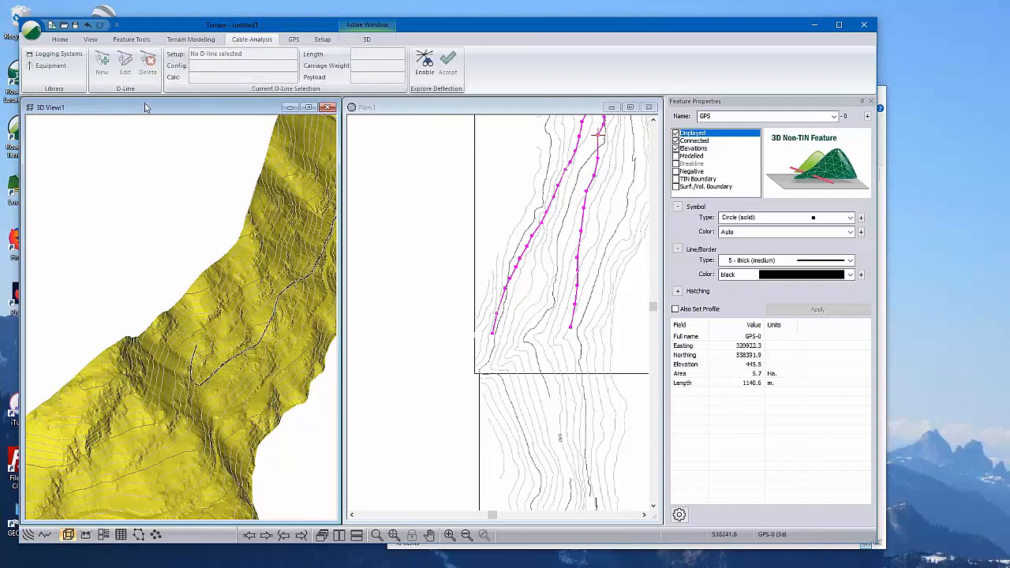
pyautogui.click(424, 65)
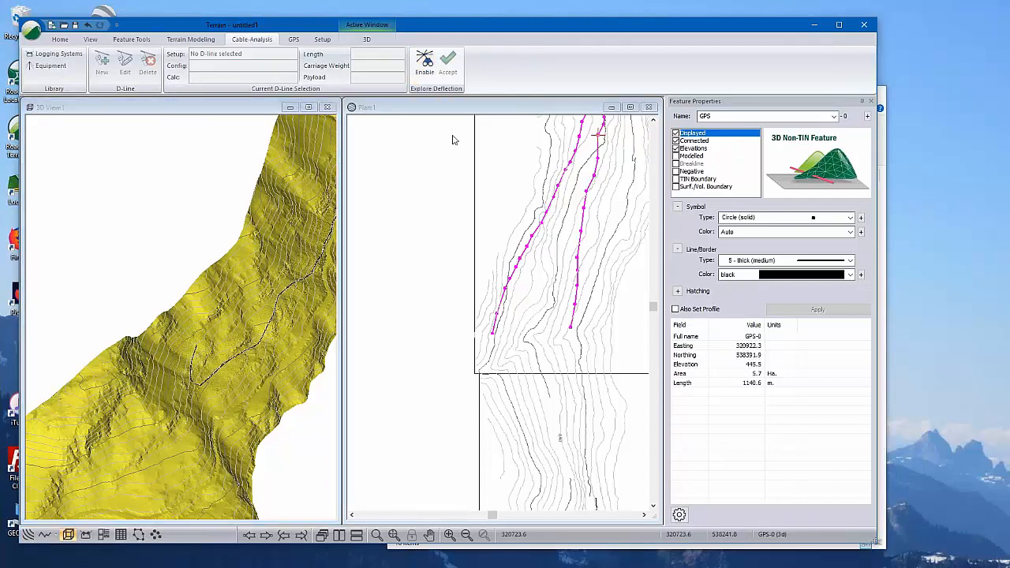
pyautogui.click(464, 237)
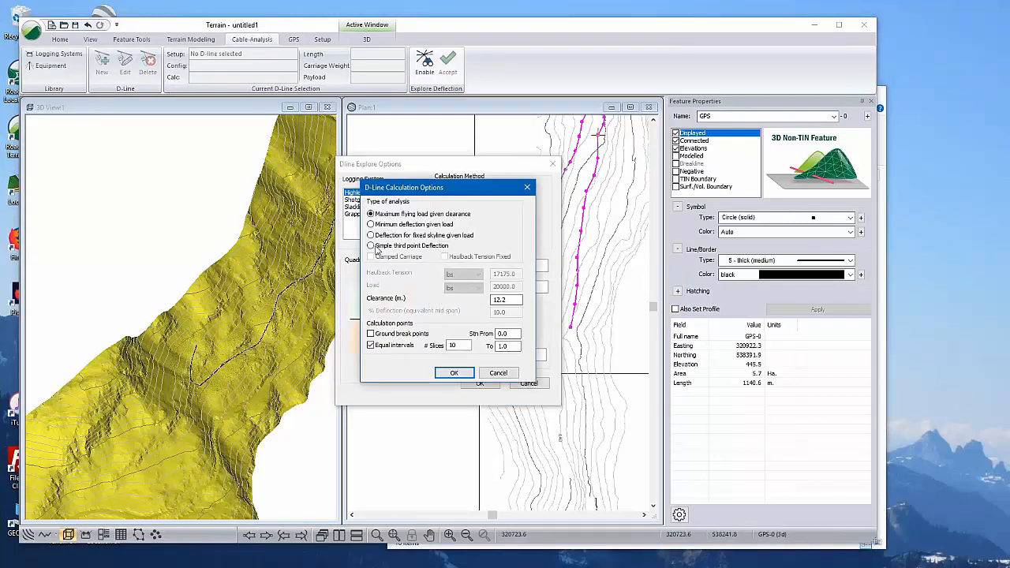
pyautogui.click(376, 249)
pyautogui.click(452, 373)
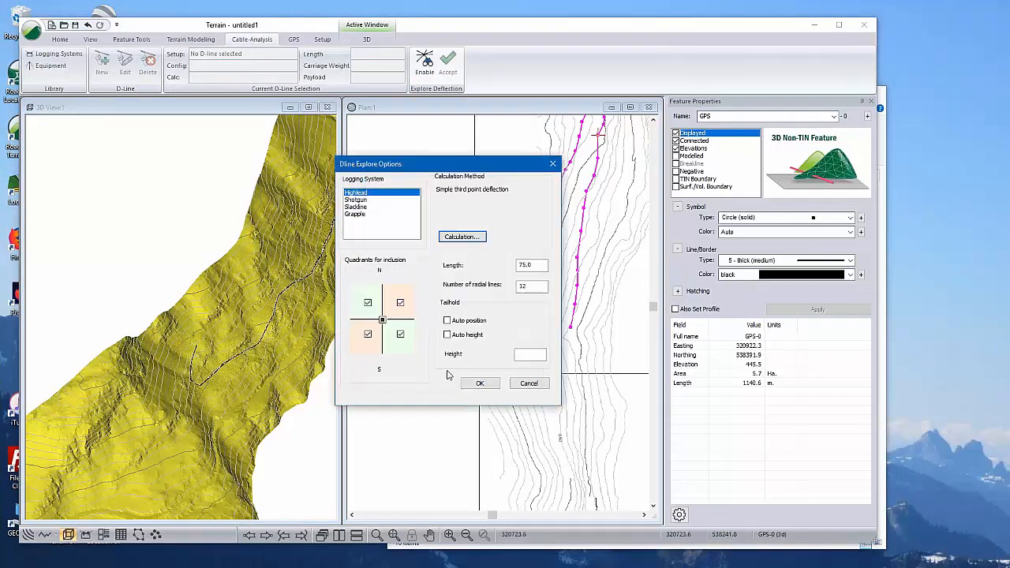
pyautogui.click(472, 383)
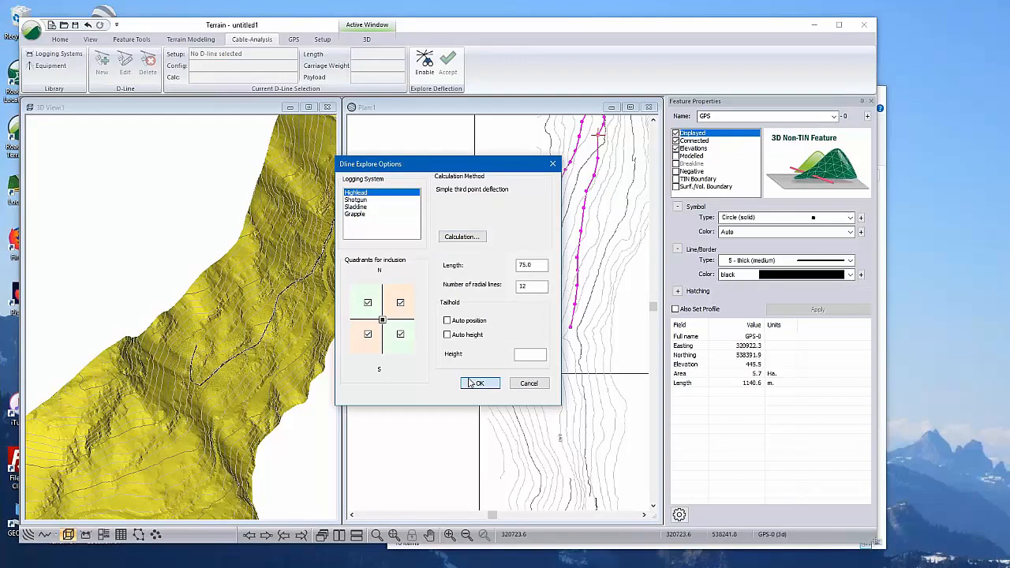
pyautogui.click(477, 383)
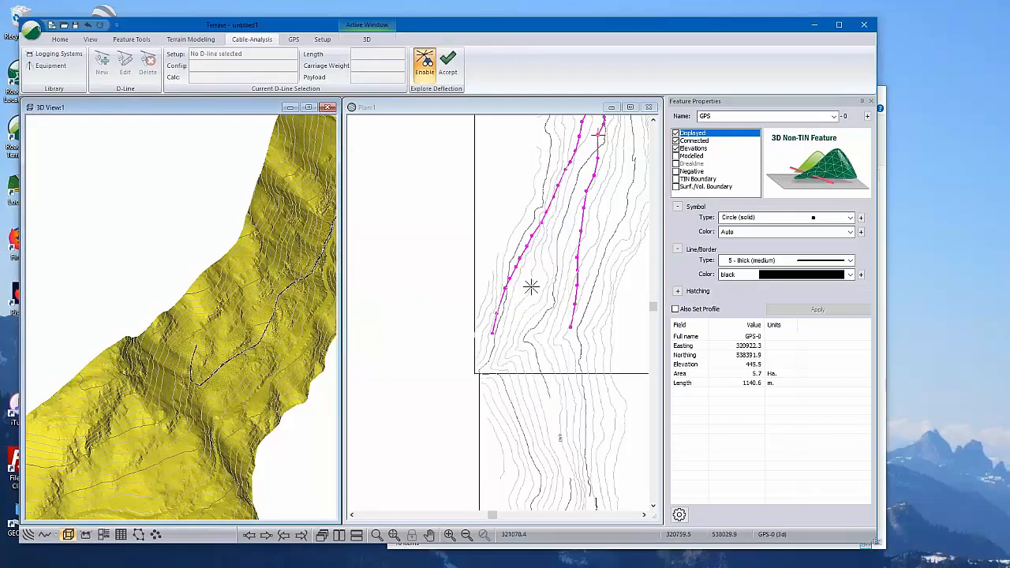
# Explore radial deflection at the southwest end vertex of GPS-0, dismiss the outside-model warning, and test another spot farther up the line
pyautogui.moveTo(531, 287); pyautogui.dragTo(505, 334, button='middle')
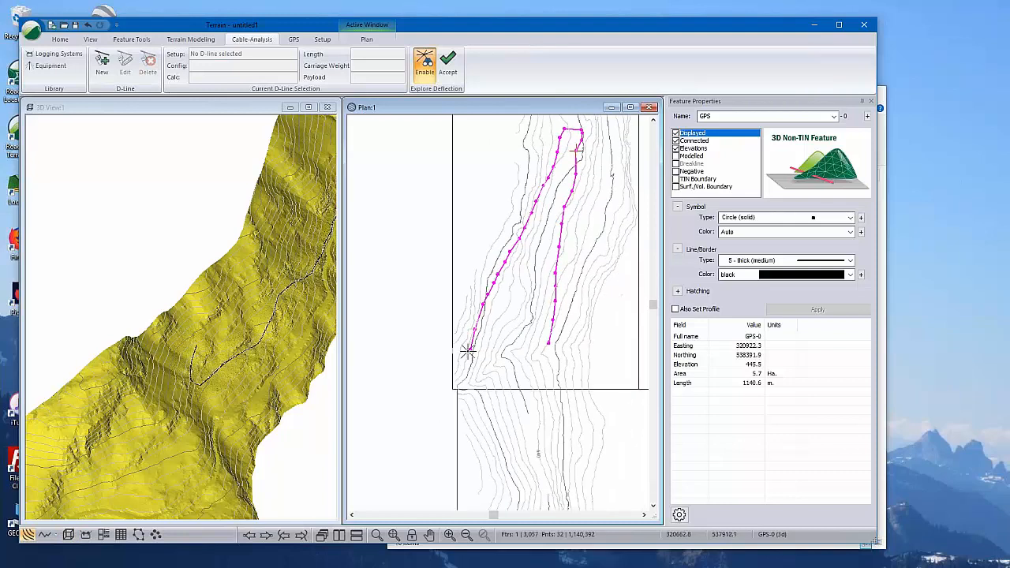
pyautogui.moveTo(470, 349)
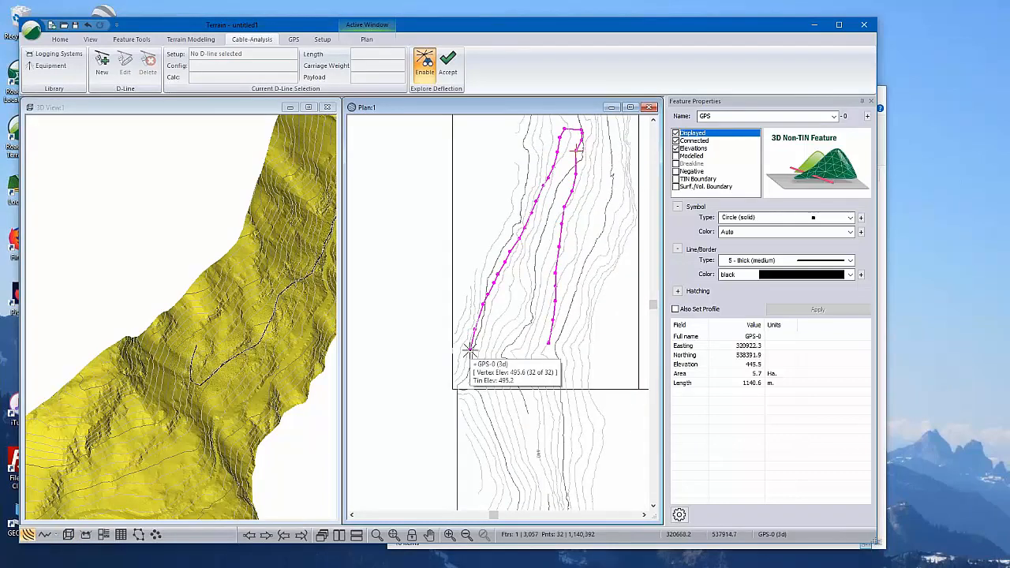
pyautogui.click(471, 350)
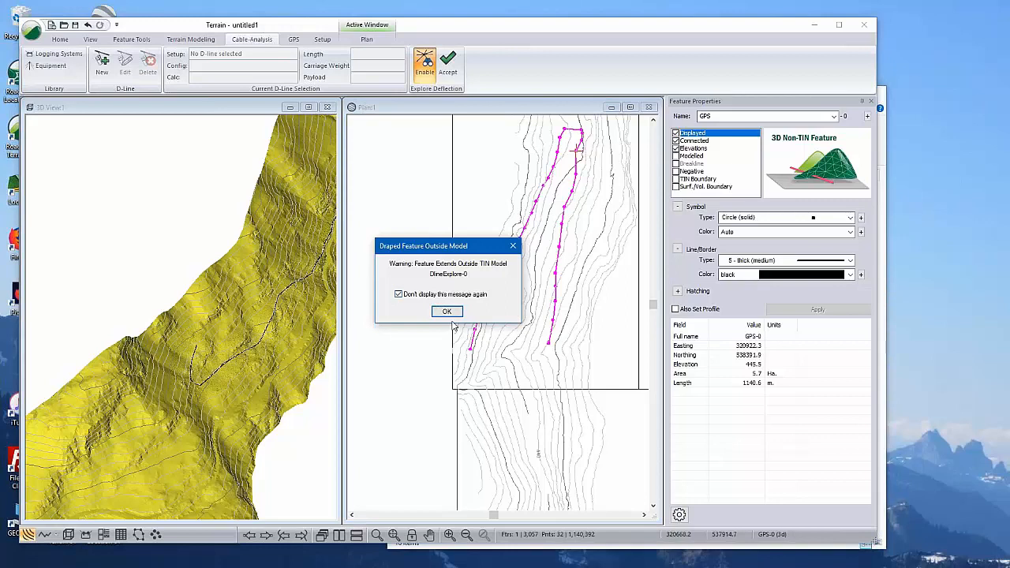
pyautogui.click(447, 311)
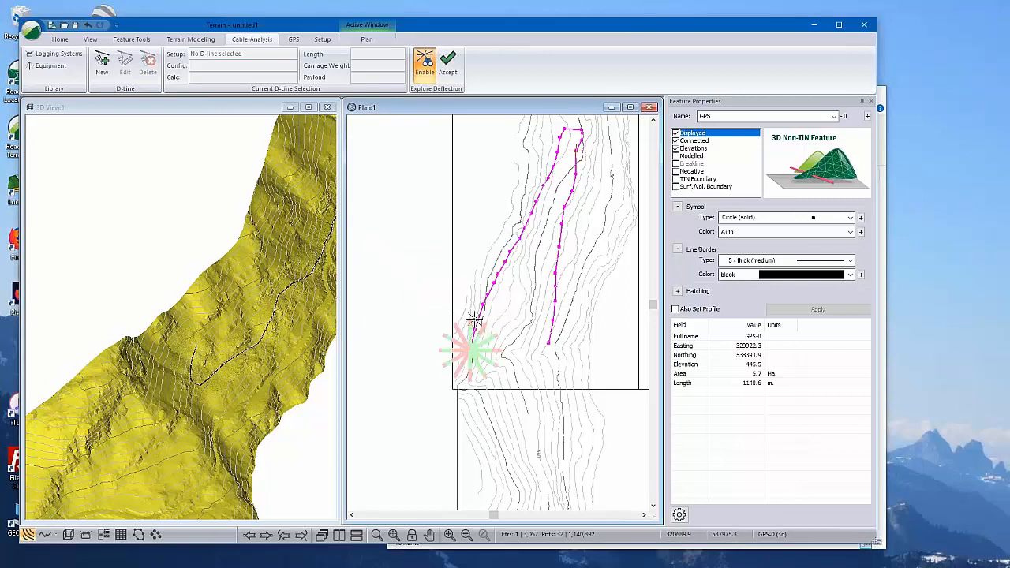
pyautogui.scroll(2, 474, 320)
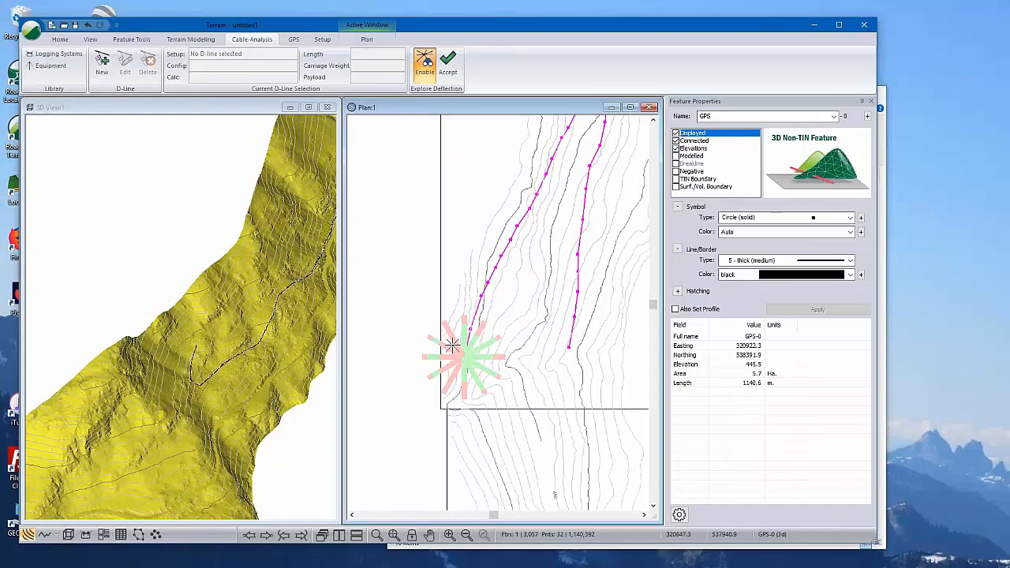
pyautogui.click(479, 296)
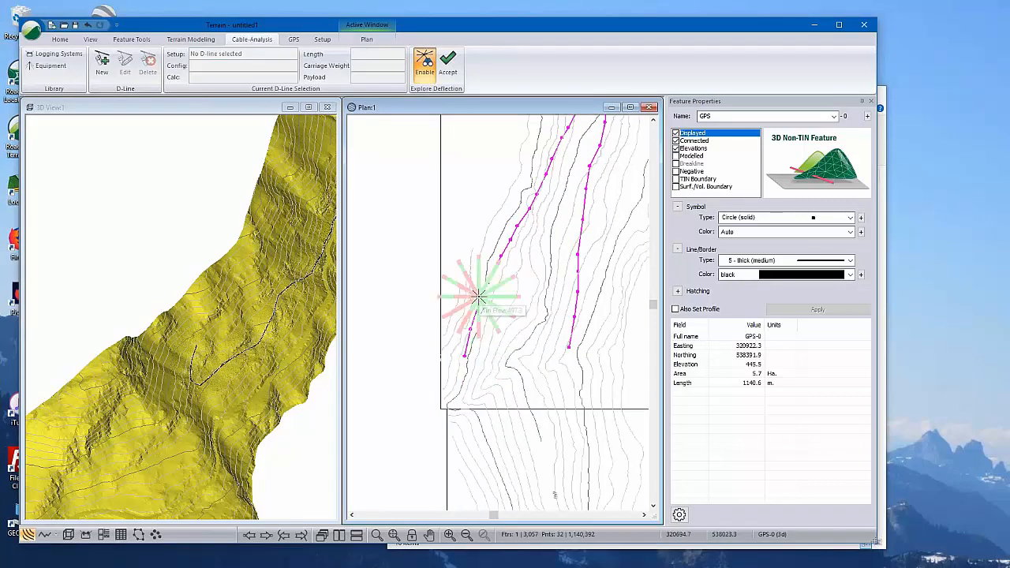
# Test radial deflection at further points up the western leg of GPS-0, and turn off Explore Deflection
pyautogui.click(500, 253)
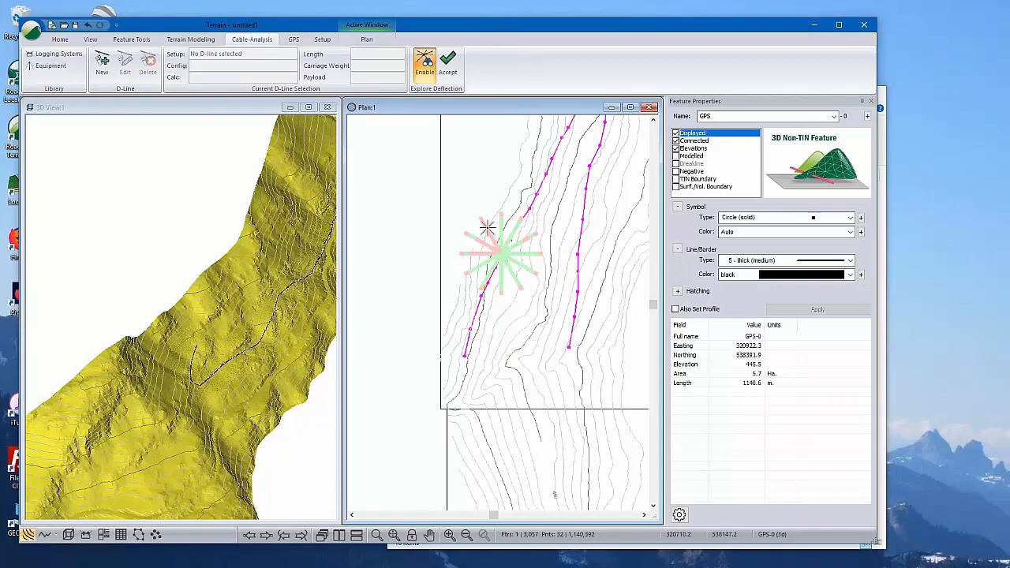
pyautogui.moveTo(480, 278); pyautogui.dragTo(442, 293, button='middle')
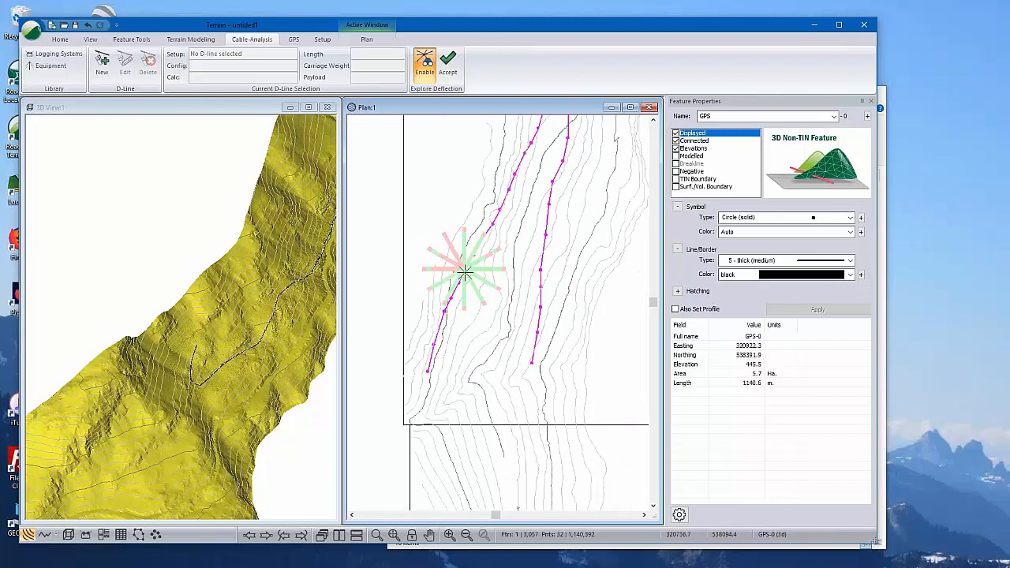
pyautogui.click(499, 210)
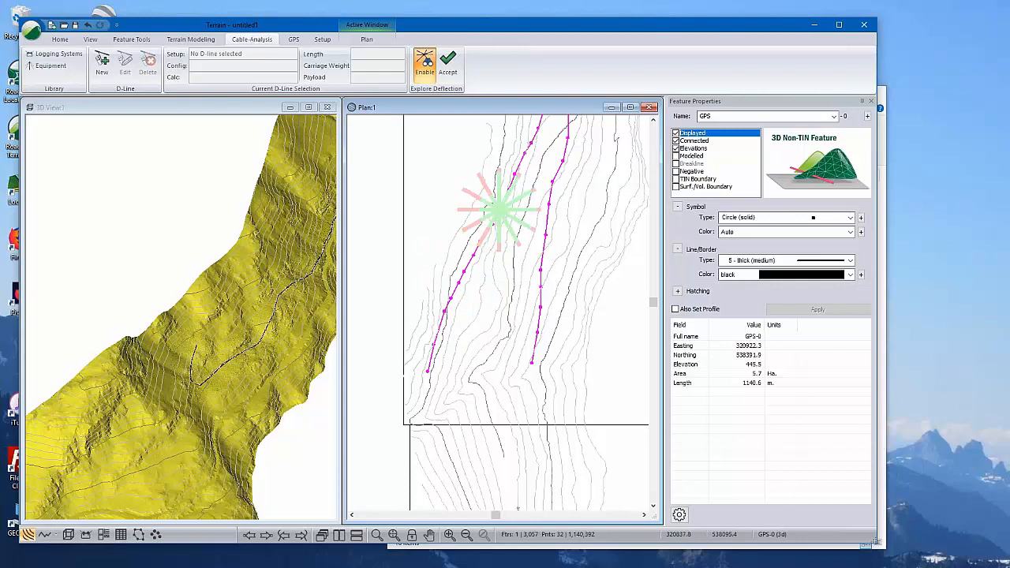
pyautogui.moveTo(478, 331); pyautogui.dragTo(438, 391, button='middle')
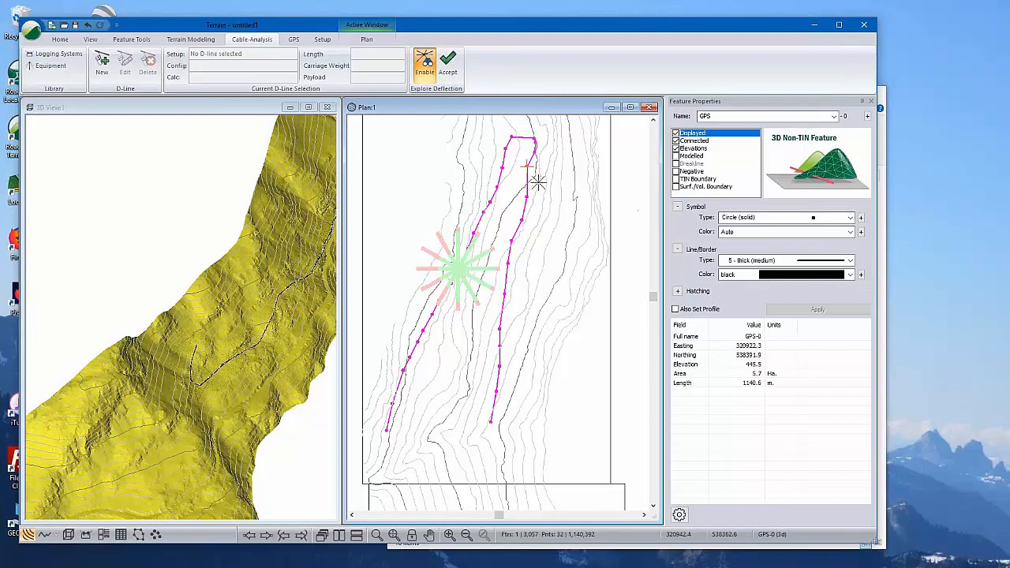
pyautogui.click(431, 70)
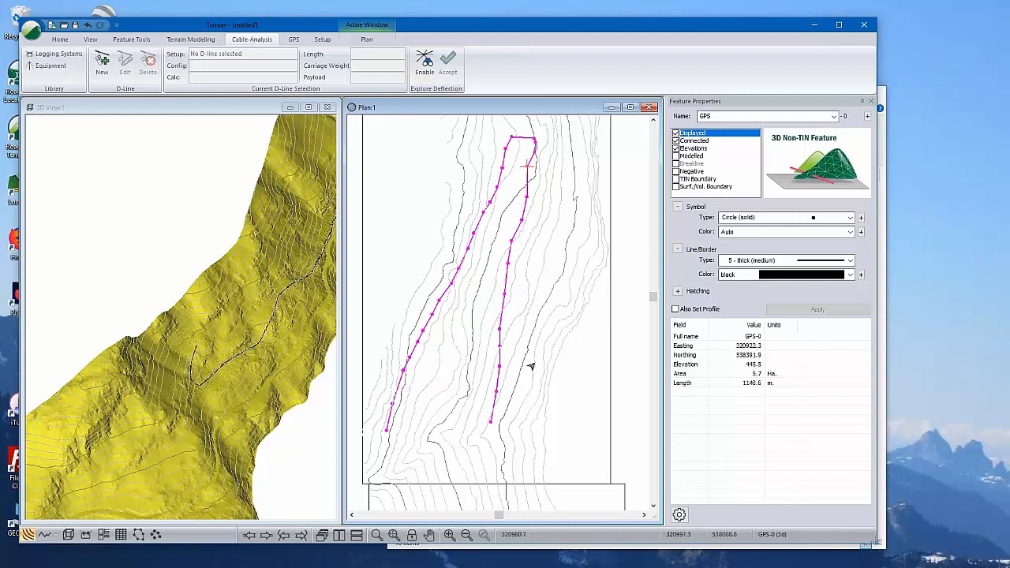
pyautogui.moveTo(532, 365); pyautogui.dragTo(530, 450, button='middle')
pyautogui.scroll(-3, 521, 363)
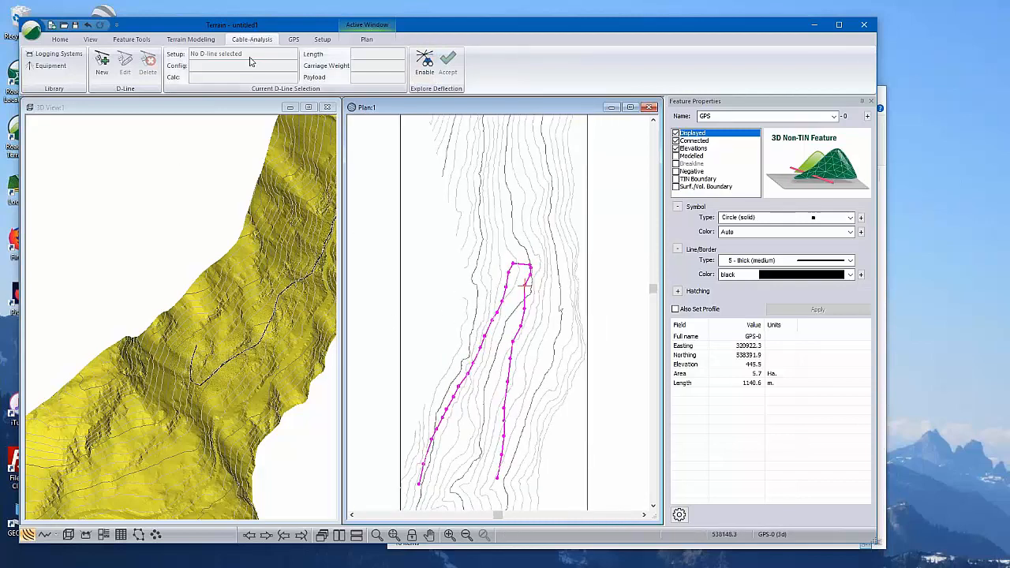
# Save the terrain model as Topo in the LiDAR_Webinar_Dec_2018 folder, in Softree-Terrain (*.terx) format
pyautogui.moveTo(280, 26); pyautogui.dragTo(297, 20)
pyautogui.click(50, 24)
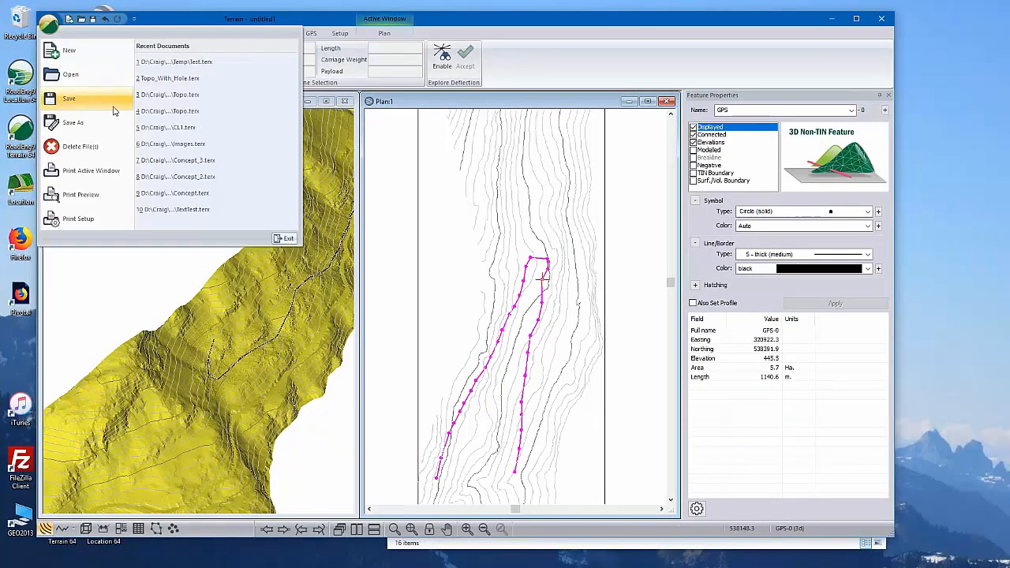
pyautogui.click(344, 170)
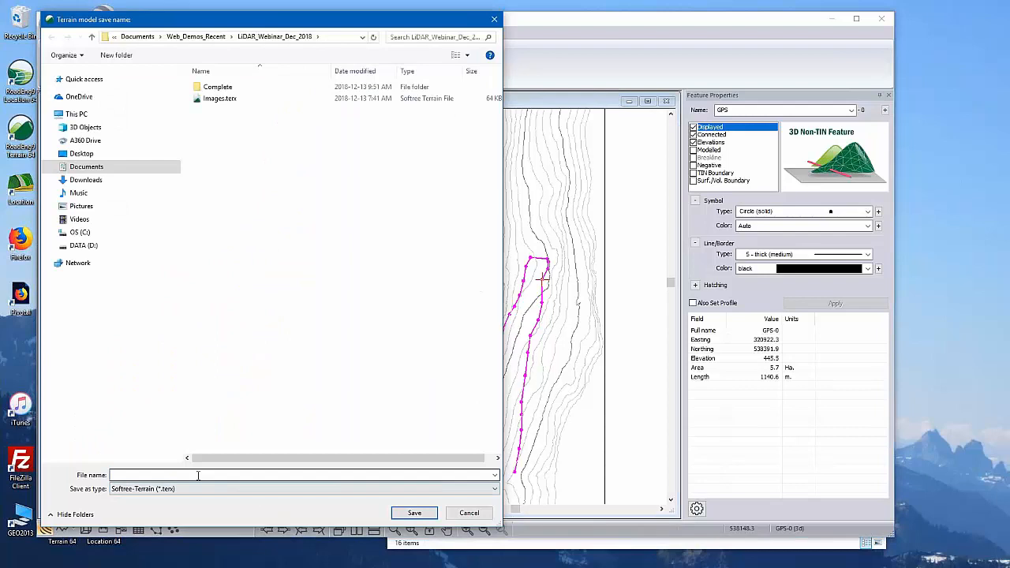
pyautogui.moveTo(350, 21); pyautogui.dragTo(489, 29)
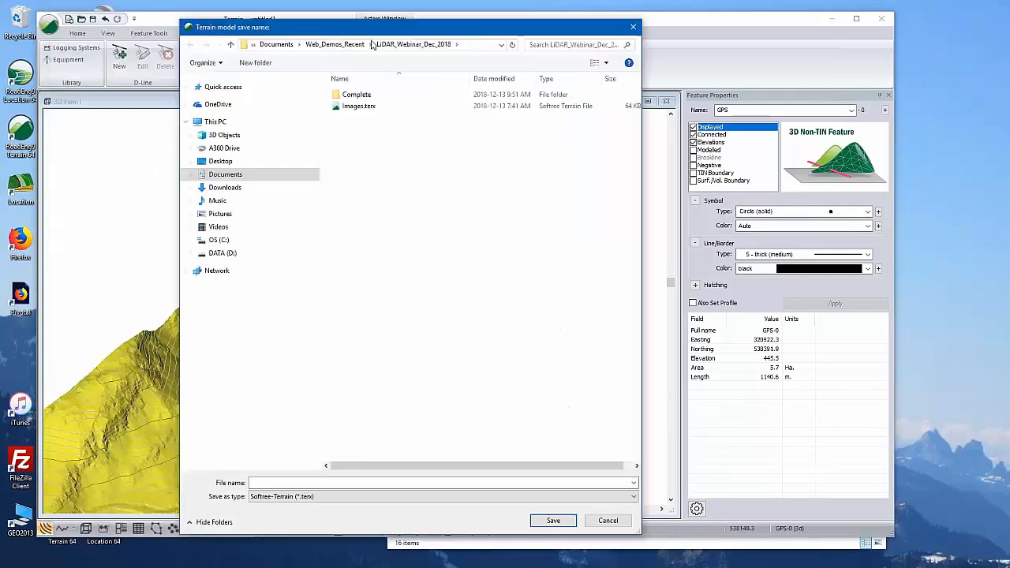
pyautogui.click(298, 483)
pyautogui.write('Topo')
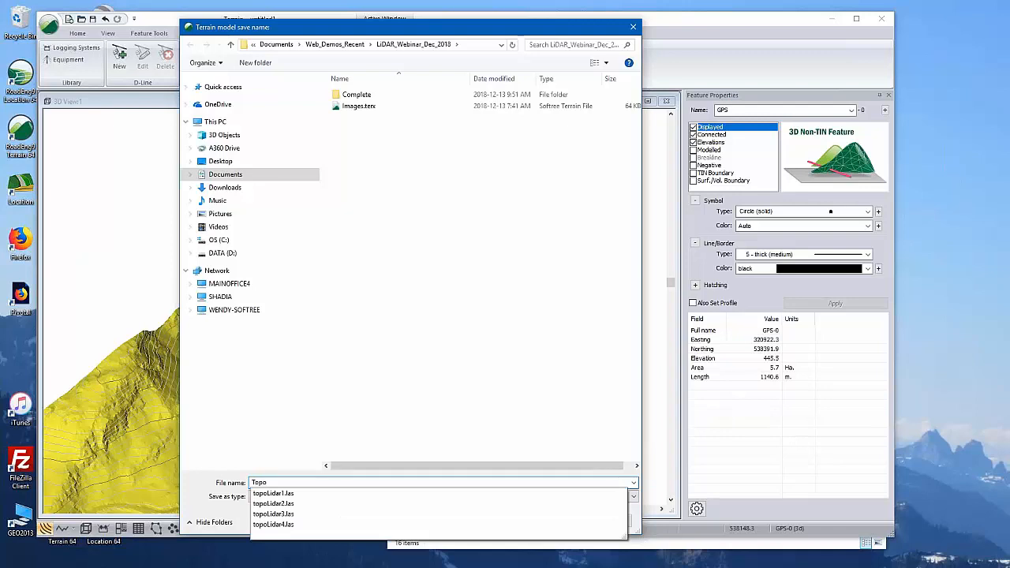
pyautogui.click(213, 497)
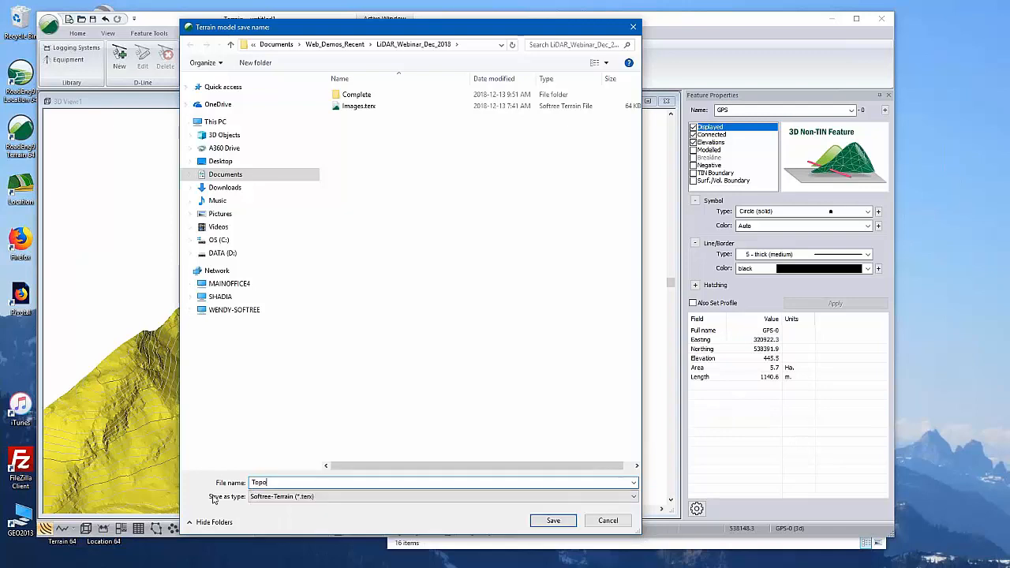
pyautogui.click(551, 520)
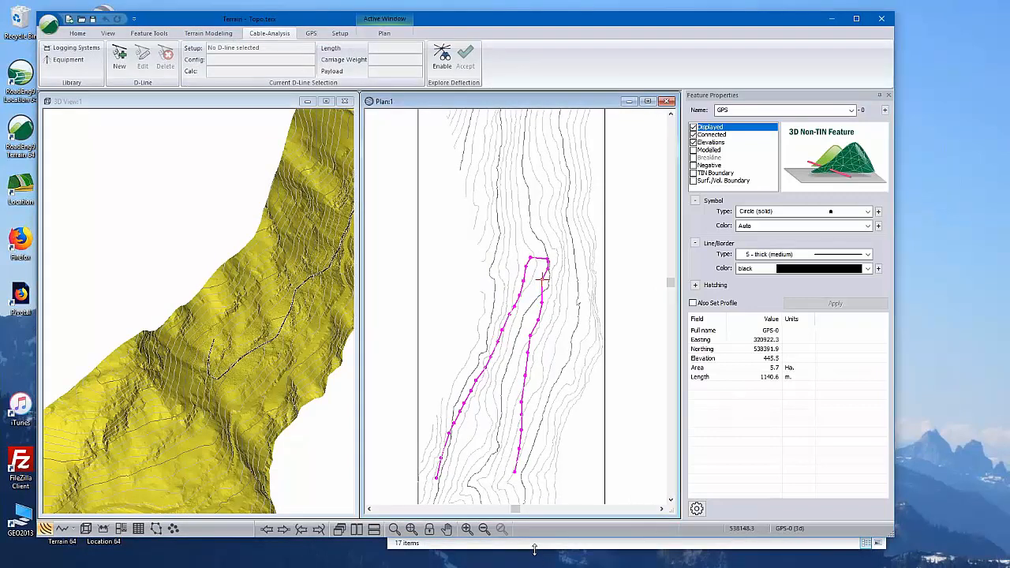
# Switch to File Explorer to check the saved Topo.terx in the LiDAR_Webinar_Dec_2018 folder, and return to Terrain
pyautogui.click(534, 548)
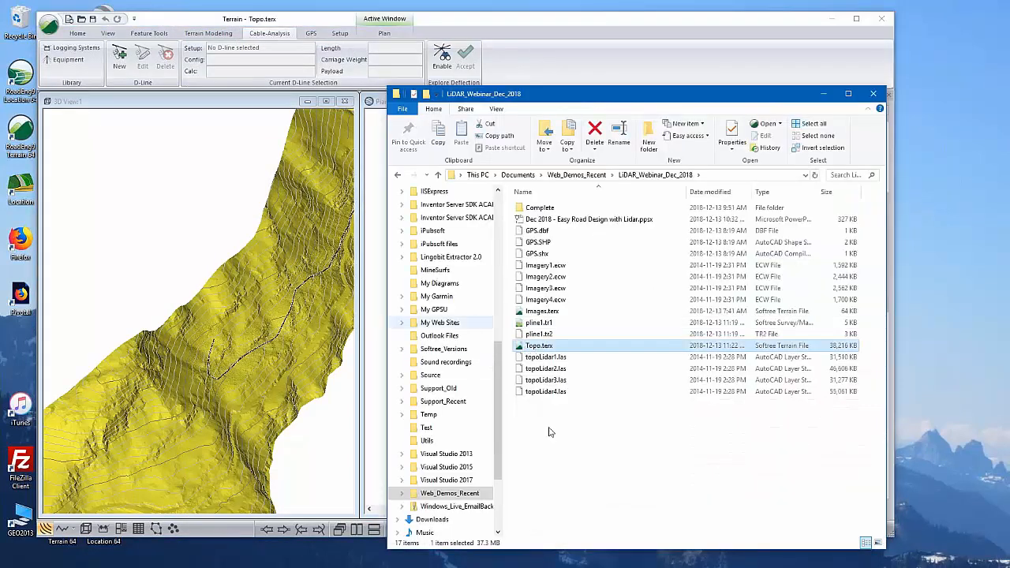
pyautogui.click(642, 485)
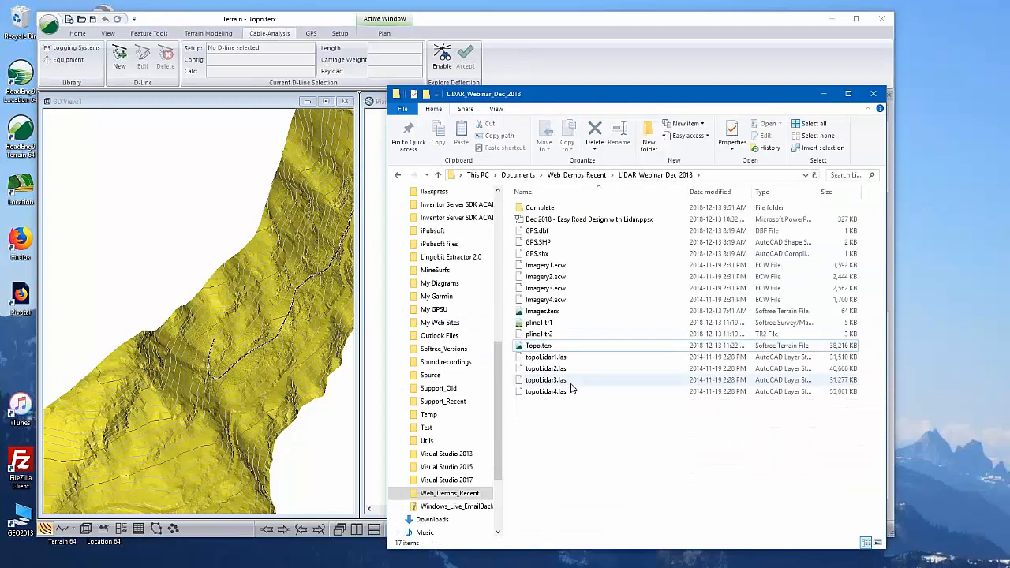
pyautogui.click(461, 26)
# Add the southern GPS line, GPS-1, to the plan selection alongside GPS-0
pyautogui.scroll(-6, 548, 302)
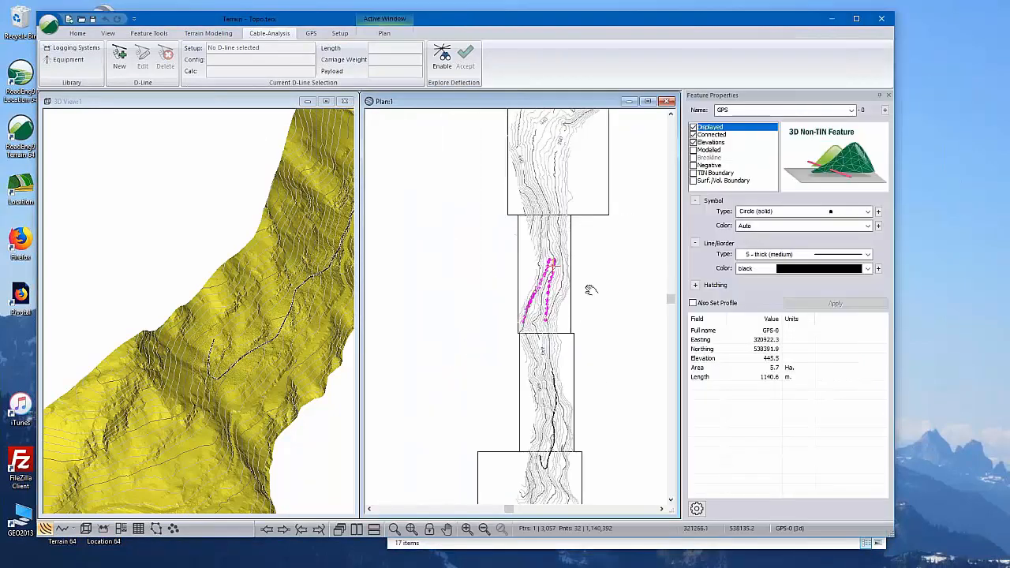
pyautogui.moveTo(591, 289); pyautogui.dragTo(512, 231, button='middle')
pyautogui.scroll(1, 528, 264)
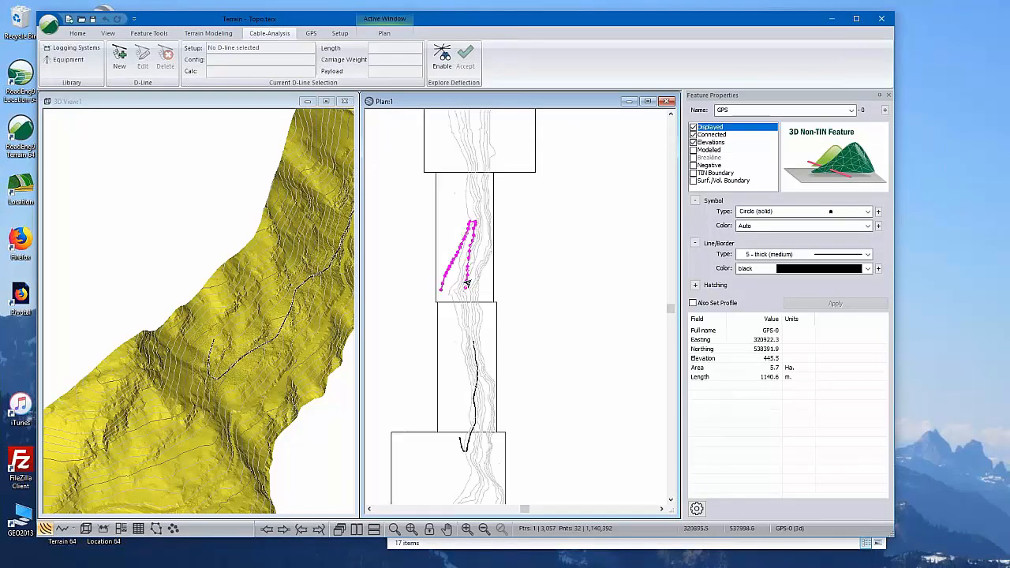
pyautogui.moveTo(477, 381); pyautogui.dragTo(516, 381, button='middle')
pyautogui.scroll(4, 518, 235)
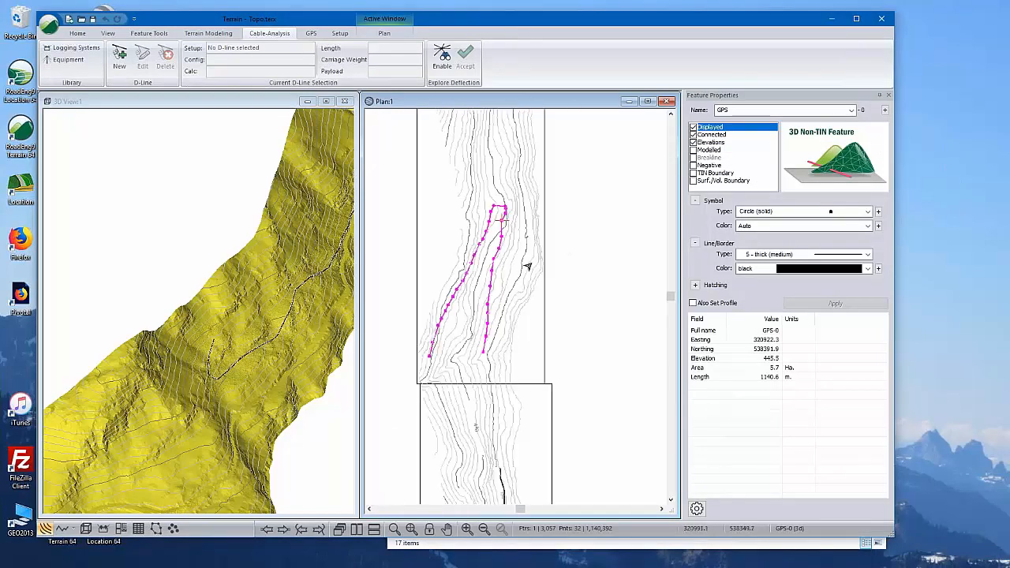
pyautogui.moveTo(569, 326); pyautogui.dragTo(600, 251, button='middle')
pyautogui.moveTo(613, 369); pyautogui.dragTo(626, 406, button='middle')
pyautogui.scroll(1, 624, 382)
pyautogui.scroll(-4, 627, 405)
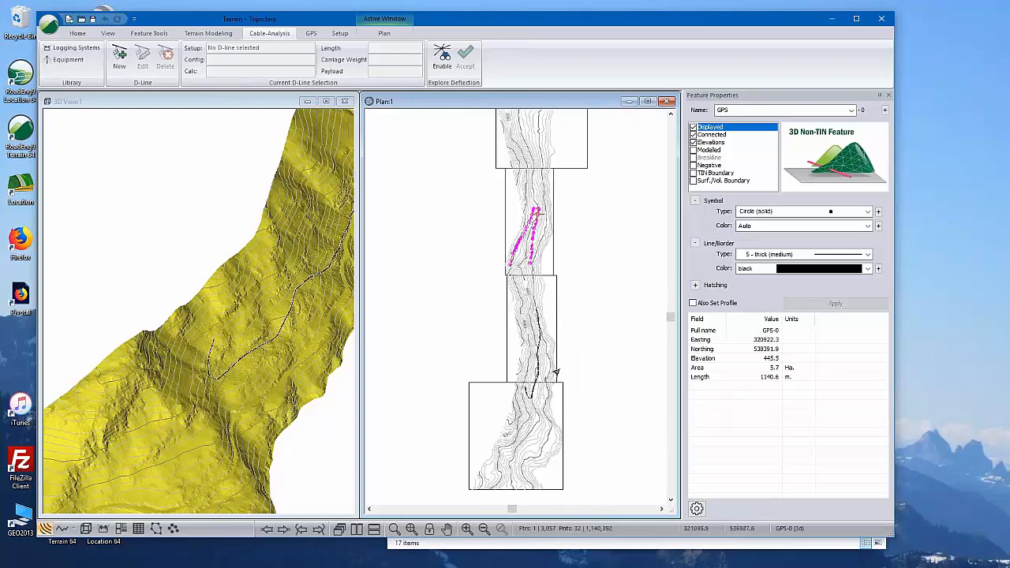
pyautogui.scroll(3, 557, 371)
pyautogui.scroll(2, 526, 376)
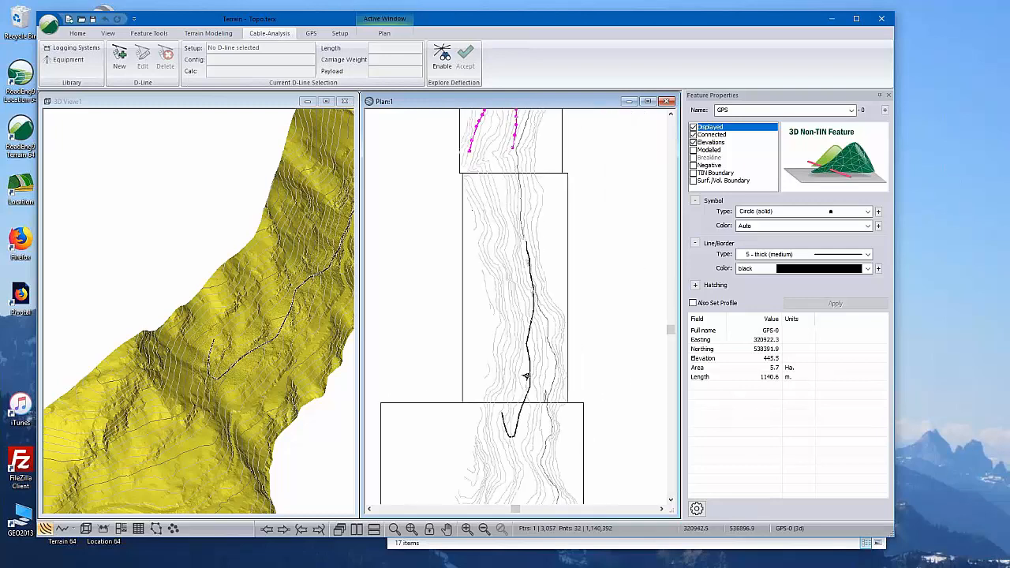
pyautogui.scroll(1, 526, 376)
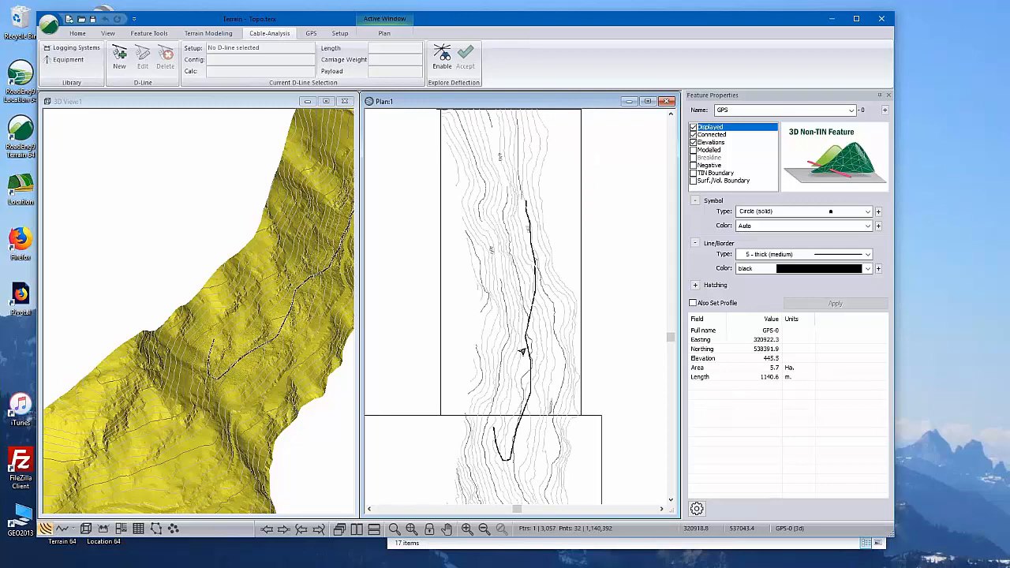
pyautogui.click(520, 352)
pyautogui.scroll(3, 522, 273)
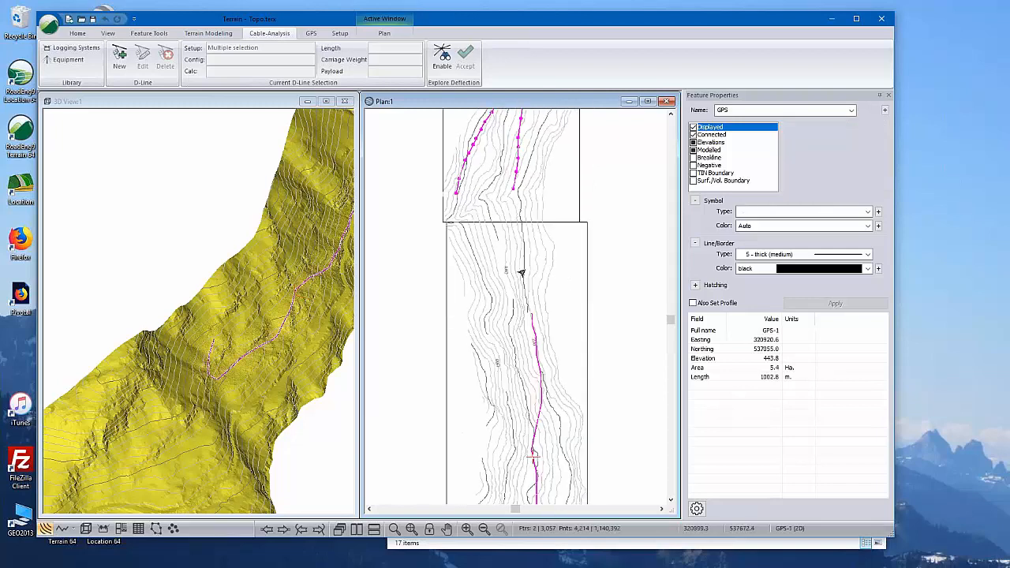
# Open a blank Terrain project in a second window, place it beside the Topo.terx window, and return to Topo.terx
pyautogui.rightClick(615, 289)
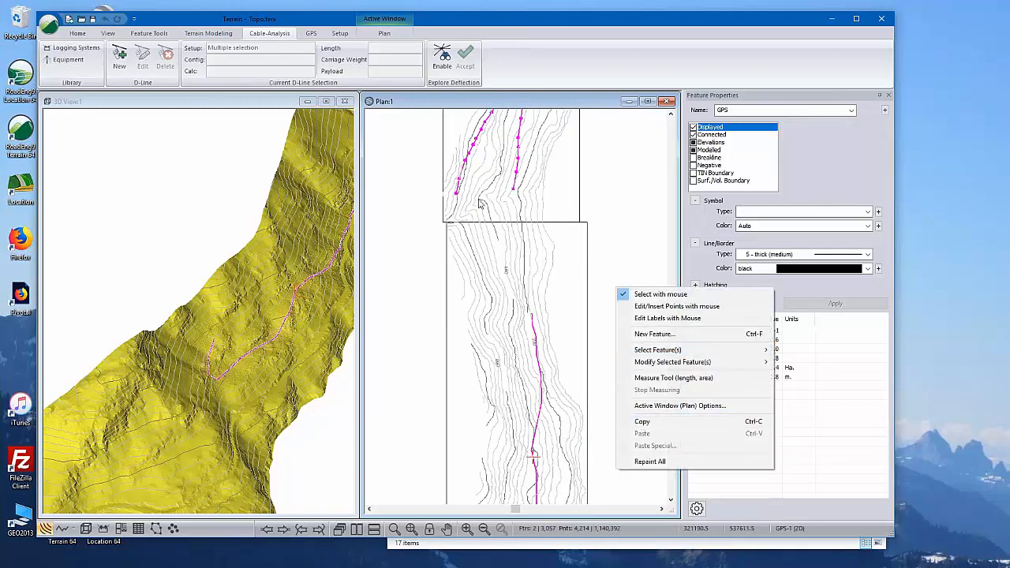
pyautogui.moveTo(430, 21); pyautogui.dragTo(616, 28)
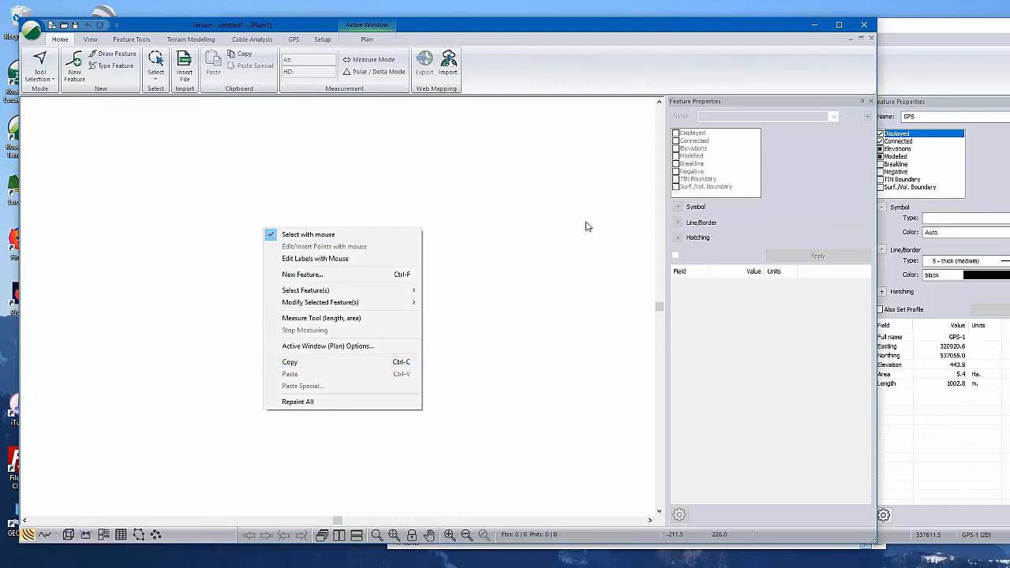
pyautogui.click(586, 226)
pyautogui.moveTo(706, 45); pyautogui.dragTo(696, 72)
pyautogui.click(702, 25)
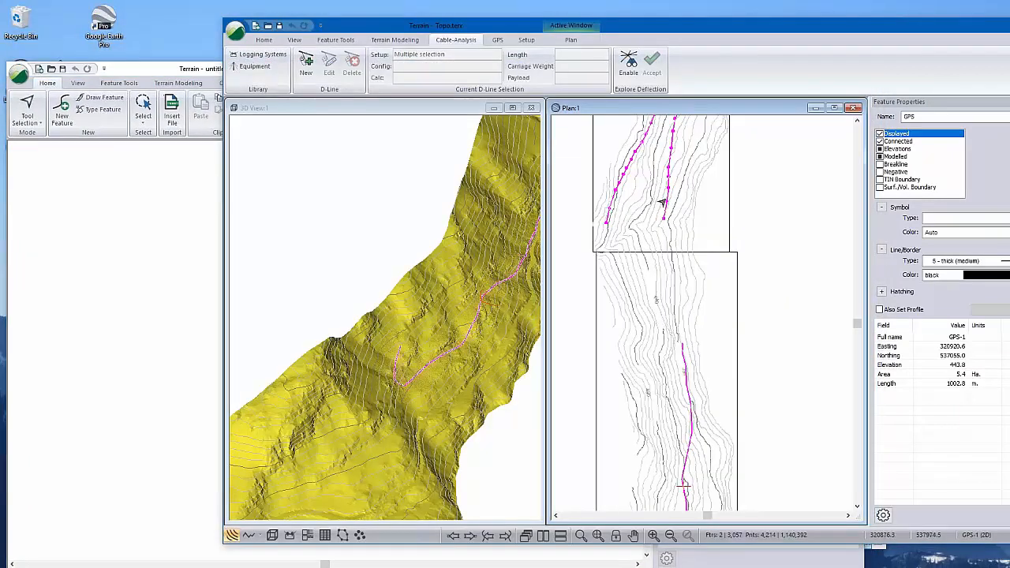
# Copy the two selected GPS lines from Topo.terx and paste them into the blank Terrain project
pyautogui.rightClick(754, 206)
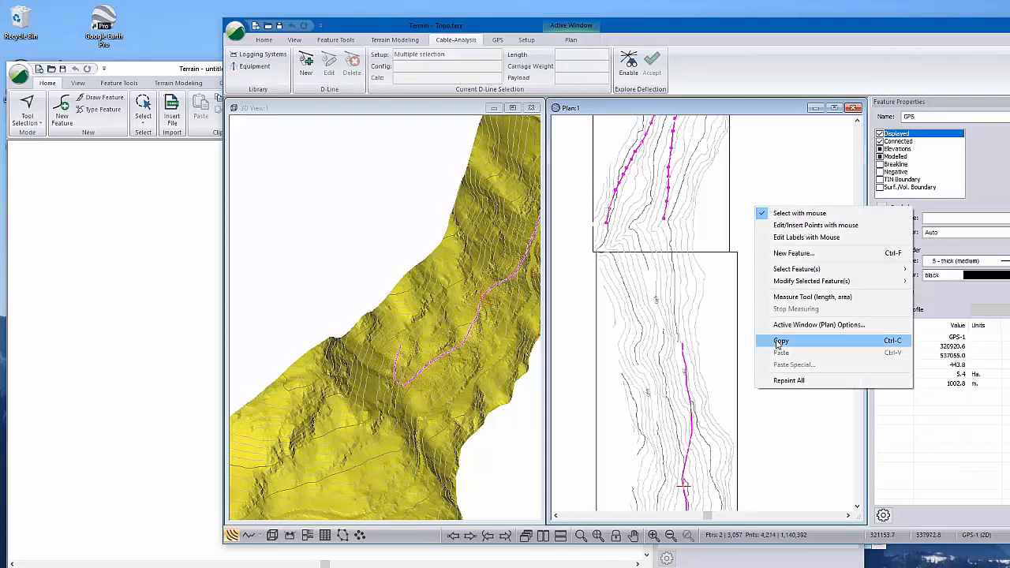
pyautogui.click(789, 340)
pyautogui.click(164, 71)
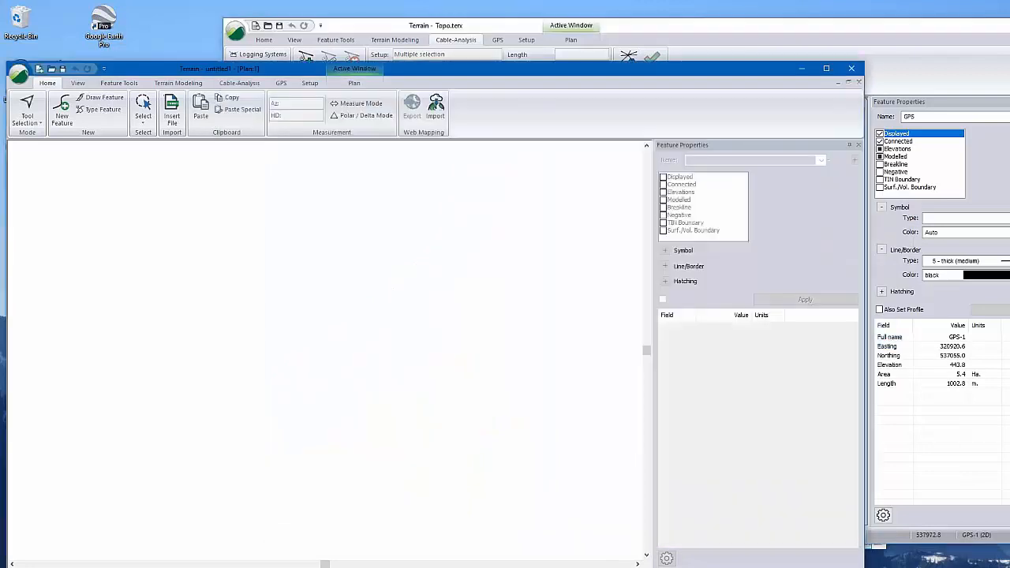
pyautogui.rightClick(221, 225)
pyautogui.click(260, 370)
pyautogui.scroll(-2, 408, 293)
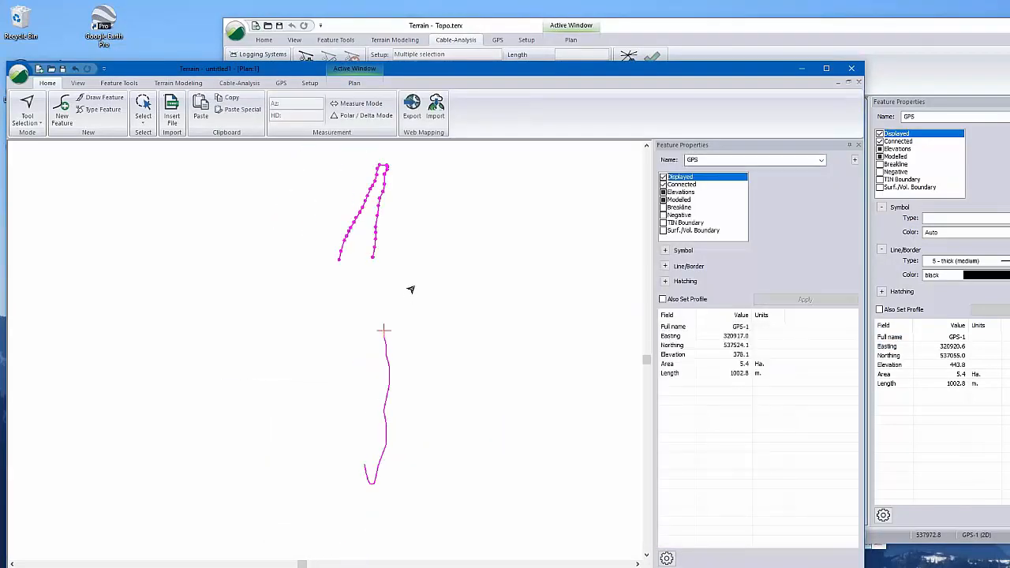
pyautogui.moveTo(410, 288); pyautogui.dragTo(255, 260, button='middle')
# View the file saving commands for the project with the pasted lines, and return to the Topo.terx window without saving
pyautogui.click(19, 74)
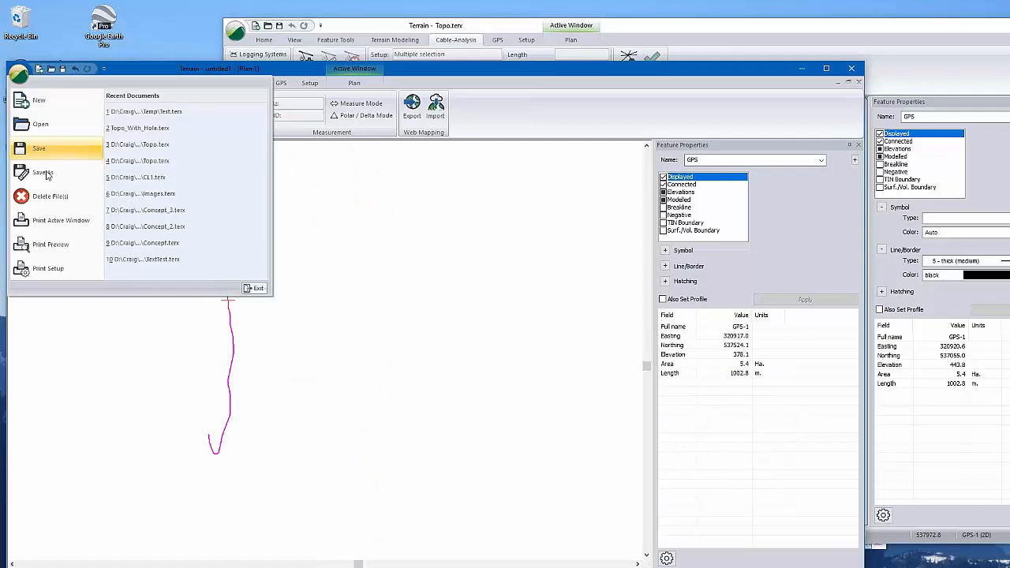
pyautogui.click(738, 31)
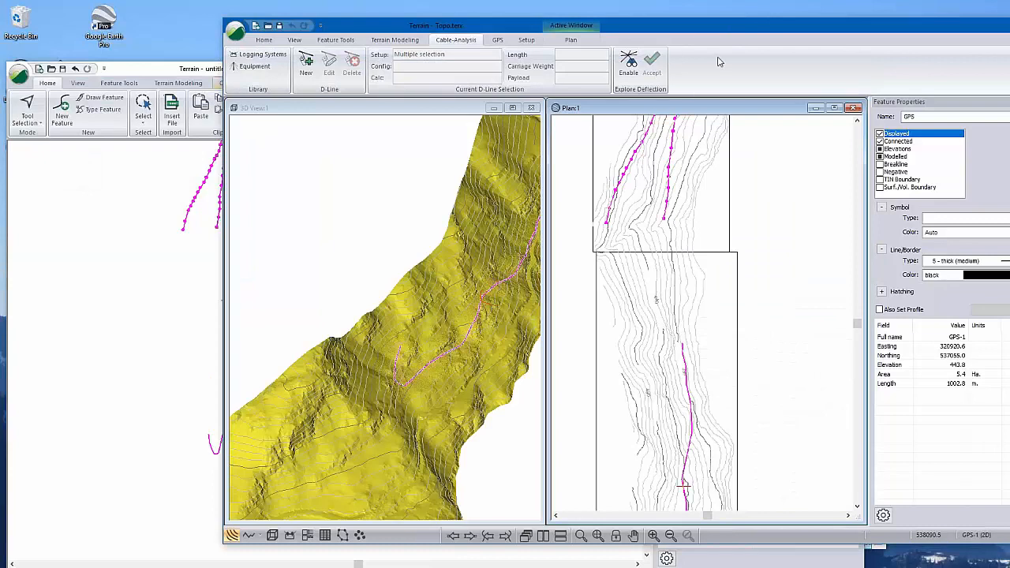
pyautogui.moveTo(738, 26); pyautogui.dragTo(602, 9)
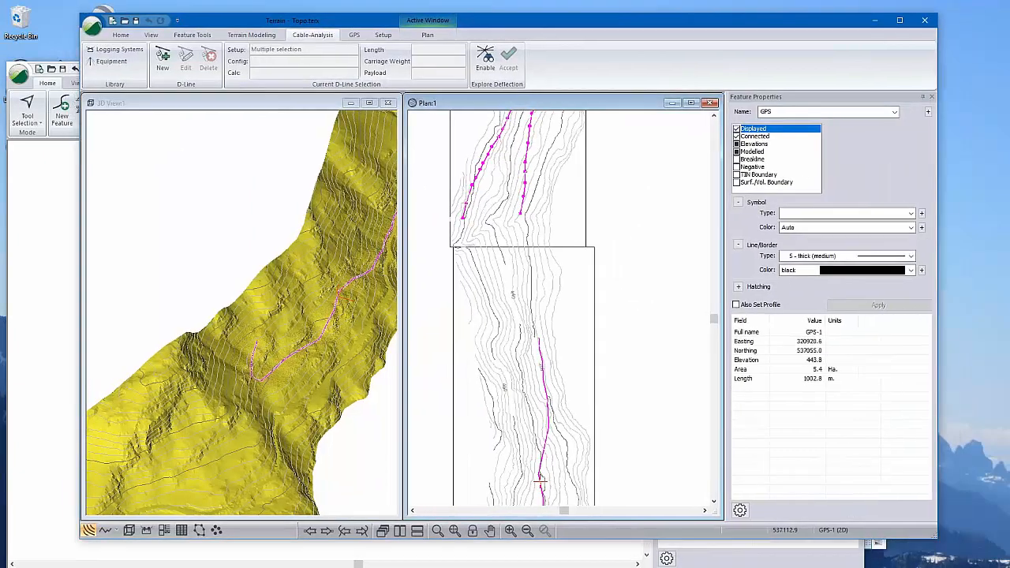
# Switch to the LiDAR_Webinar_Dec_2018 folder in File Explorer to look over its files, and return to Topo.terx
pyautogui.click(336, 566)
pyautogui.moveTo(367, 499)
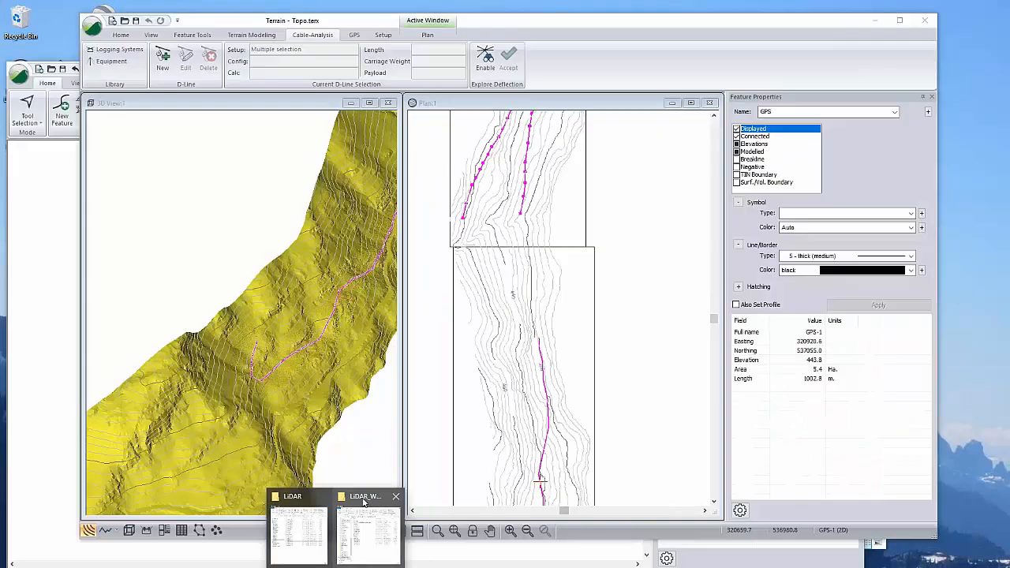
pyautogui.click(368, 529)
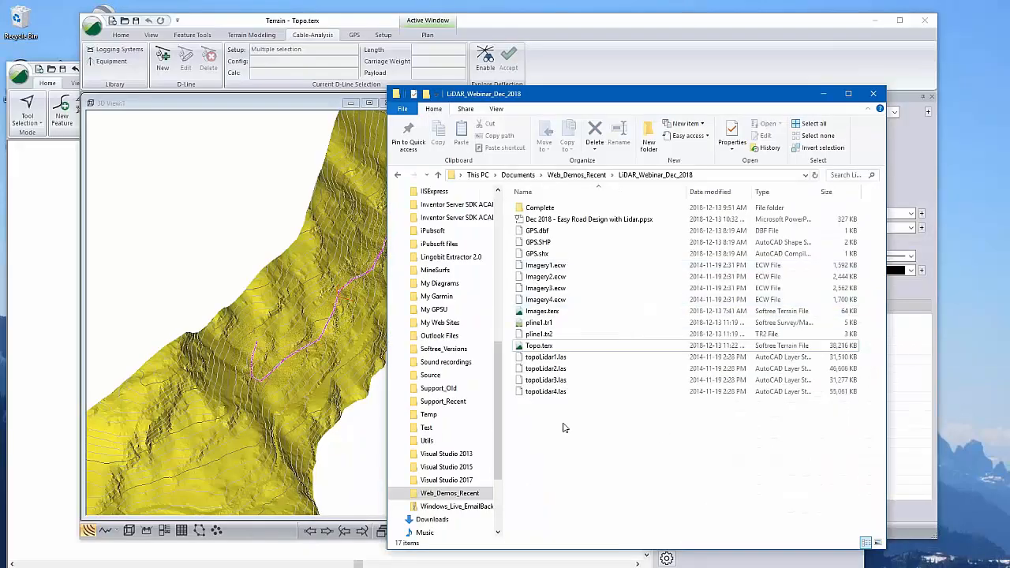
pyautogui.click(296, 108)
pyautogui.click(296, 107)
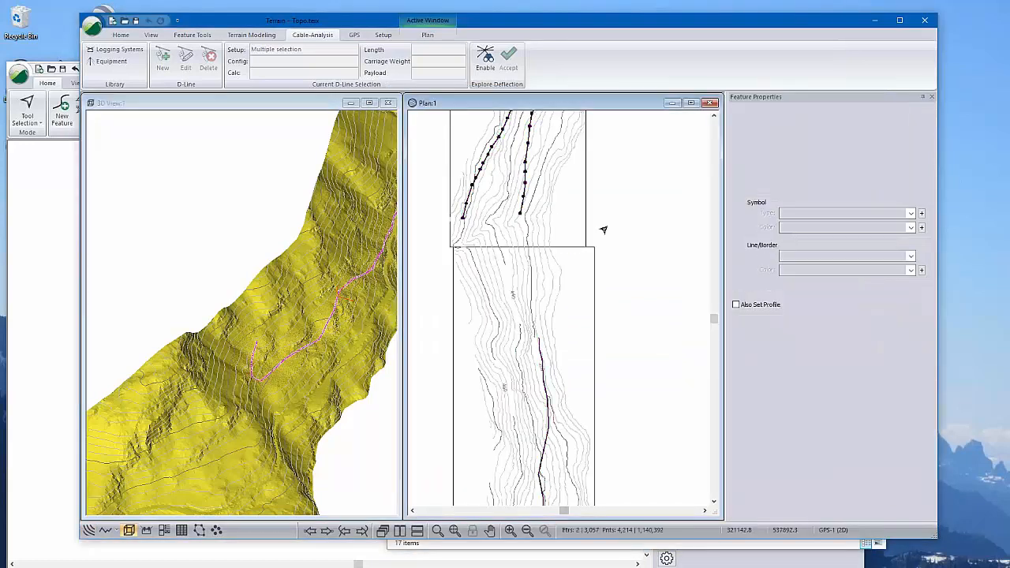
# Add Images.terx from the LiDAR_Webinar_Dec_2018 folder as a background in the Topo.terx plan view
pyautogui.rightClick(604, 230)
pyautogui.click(638, 347)
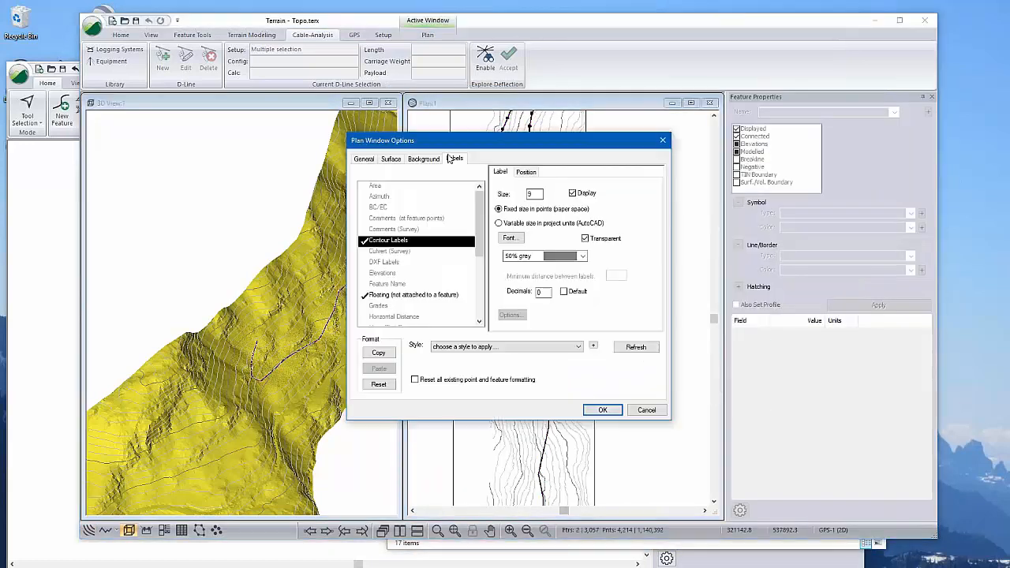
pyautogui.click(426, 160)
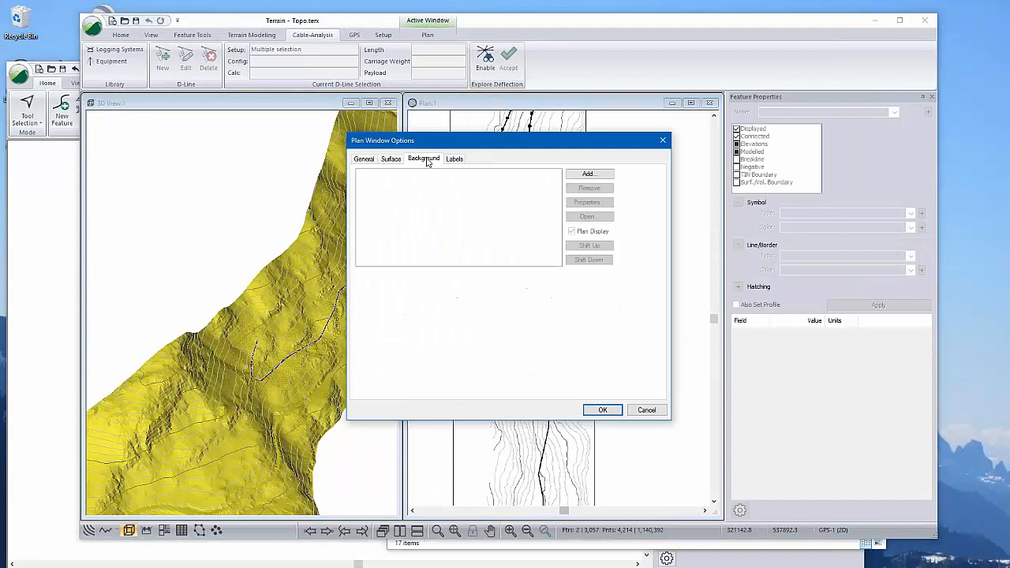
pyautogui.click(588, 175)
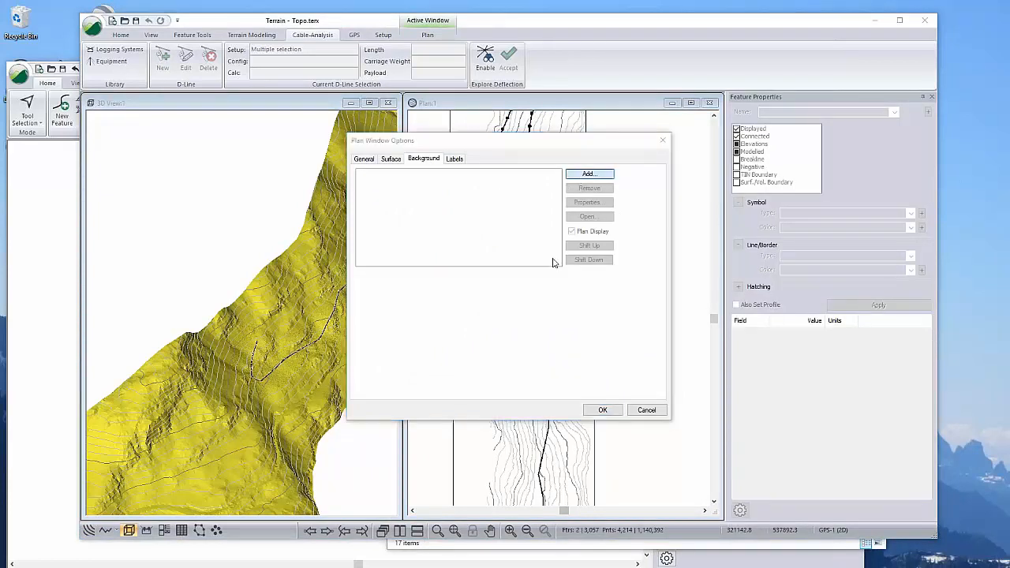
pyautogui.click(444, 137)
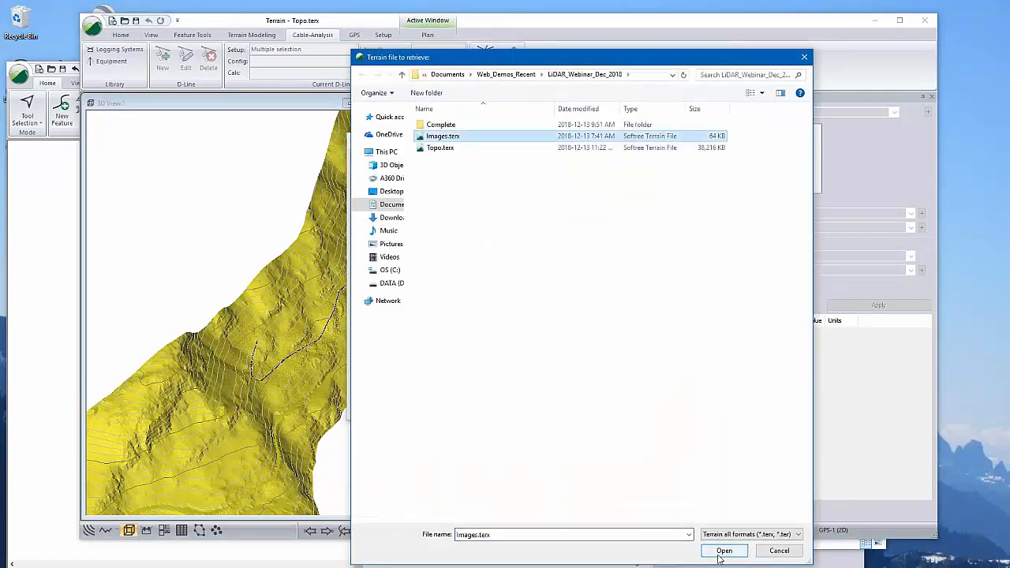
pyautogui.click(721, 551)
pyautogui.click(604, 411)
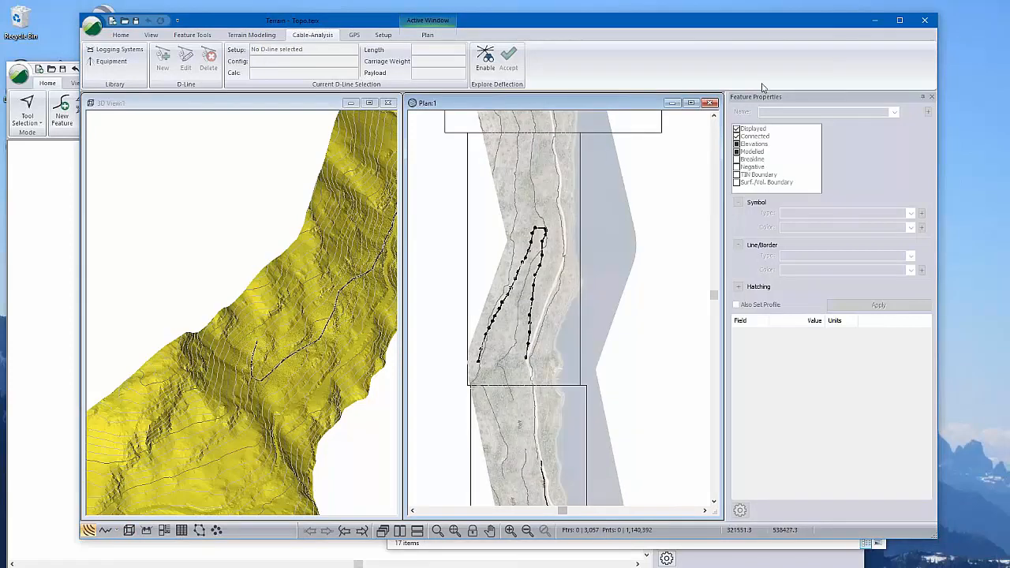
# Close the Topo.terx project without saving the import/export options or the terrain changes
pyautogui.moveTo(779, 30); pyautogui.dragTo(717, 39)
pyautogui.click(861, 31)
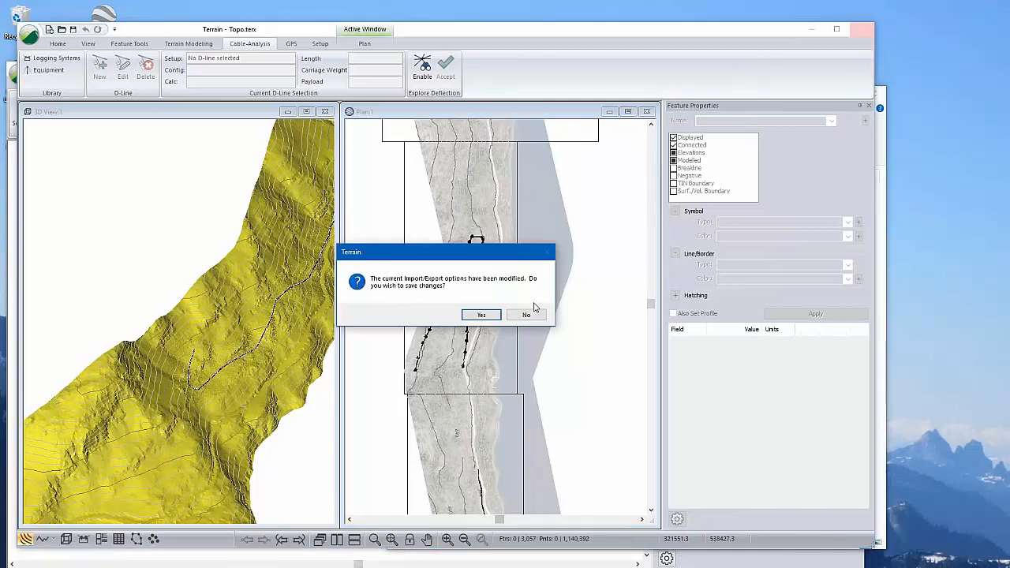
pyautogui.click(525, 316)
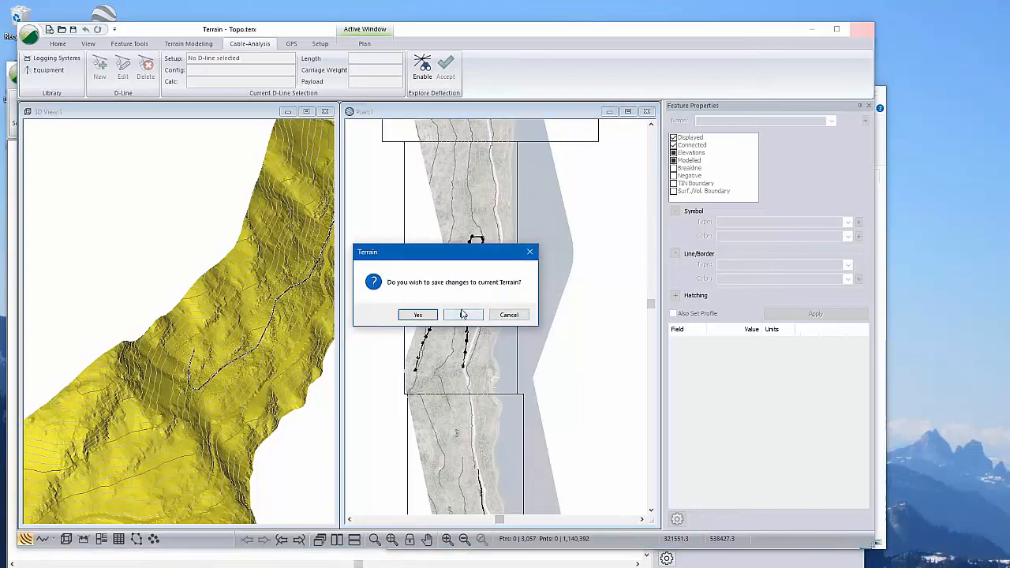
pyautogui.click(462, 316)
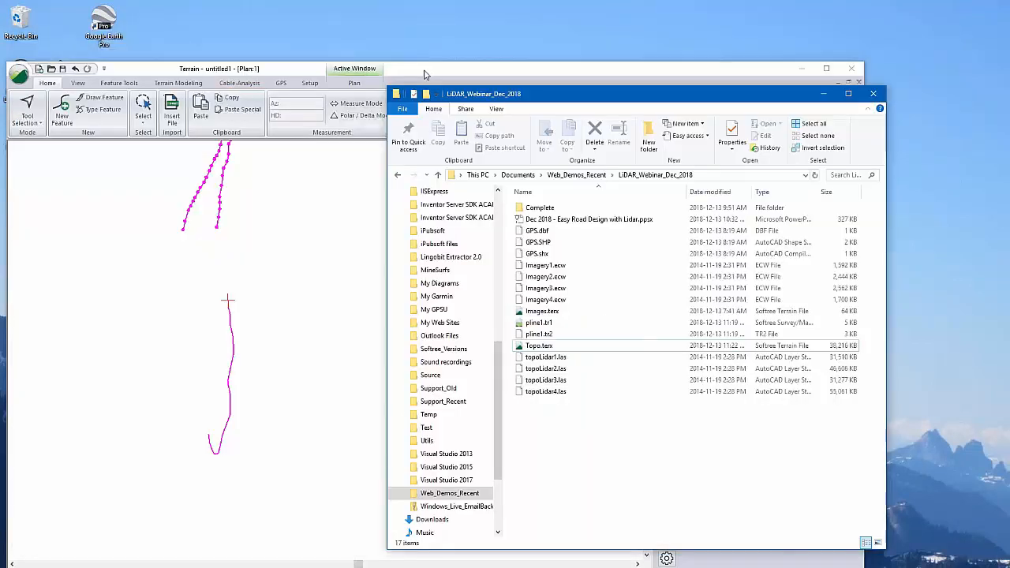
# Put away the untitled Terrain window, launch the Location program and reposition its window on the desktop
pyautogui.click(424, 72)
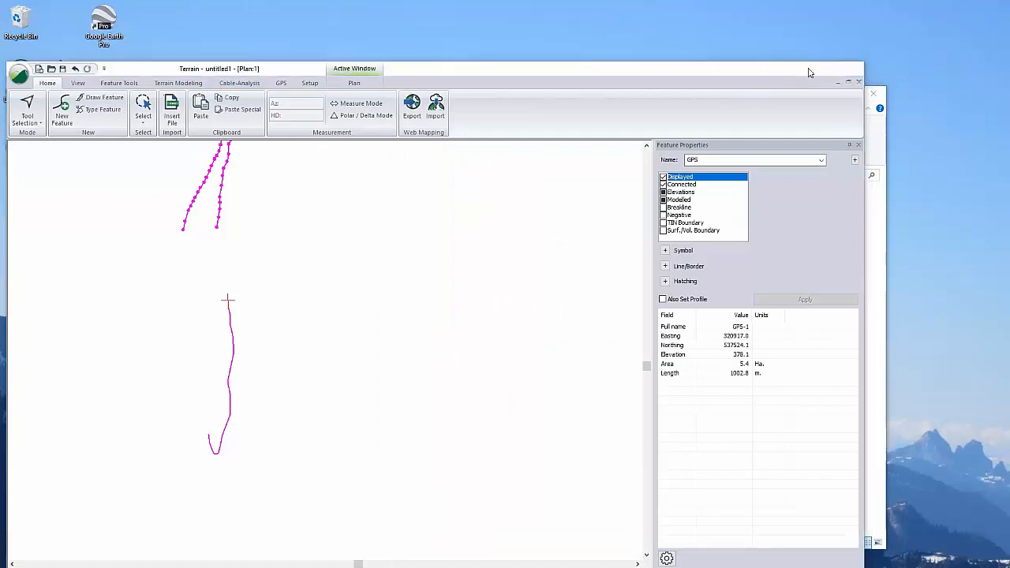
pyautogui.click(803, 70)
pyautogui.click(92, 255)
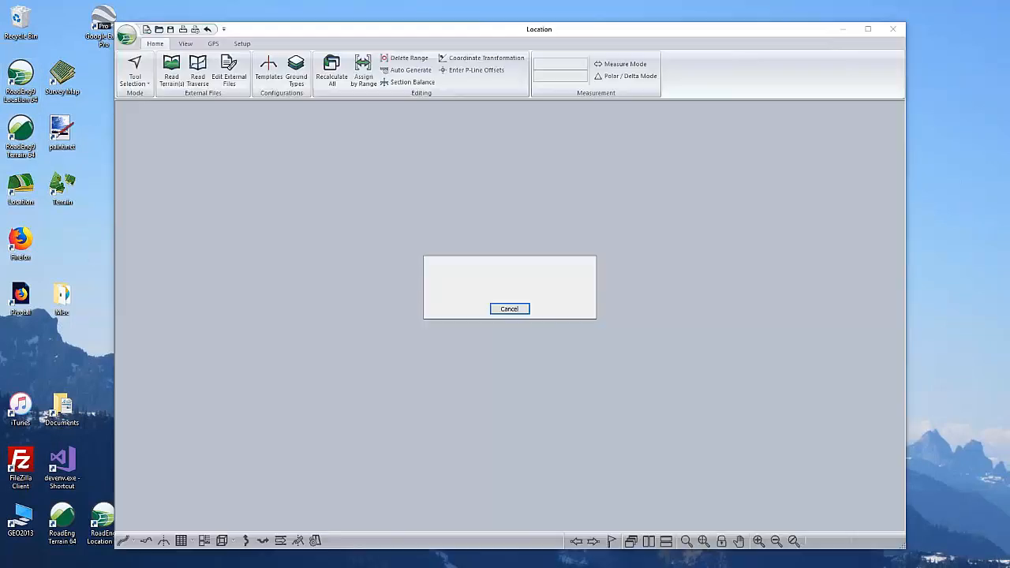
pyautogui.moveTo(663, 33); pyautogui.dragTo(615, 38)
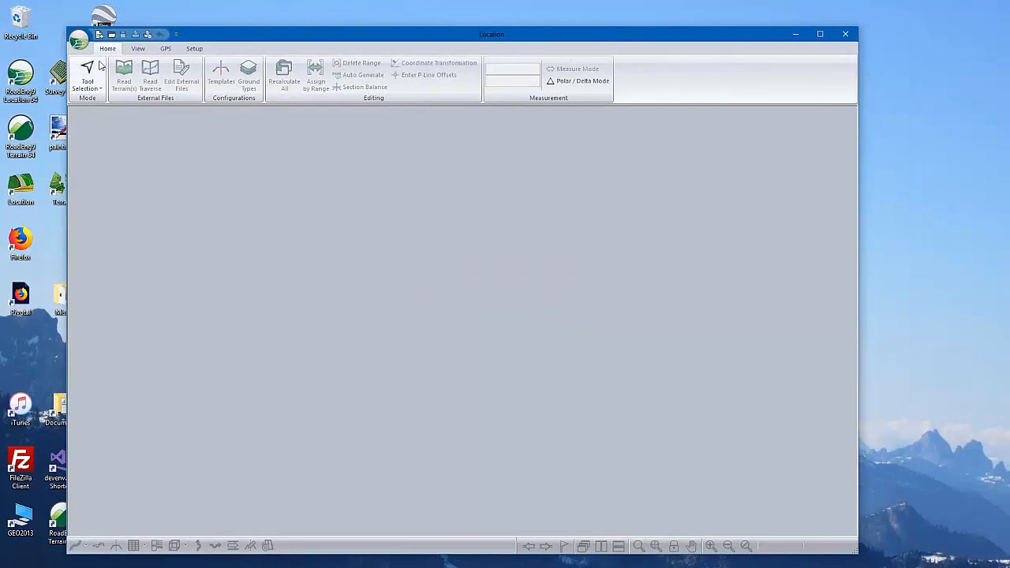
# Start a new Location design with Topo.terx from the LiDAR_Webinar_Dec_2018 folder as the original ground's terrain surface
pyautogui.click(79, 39)
pyautogui.click(96, 71)
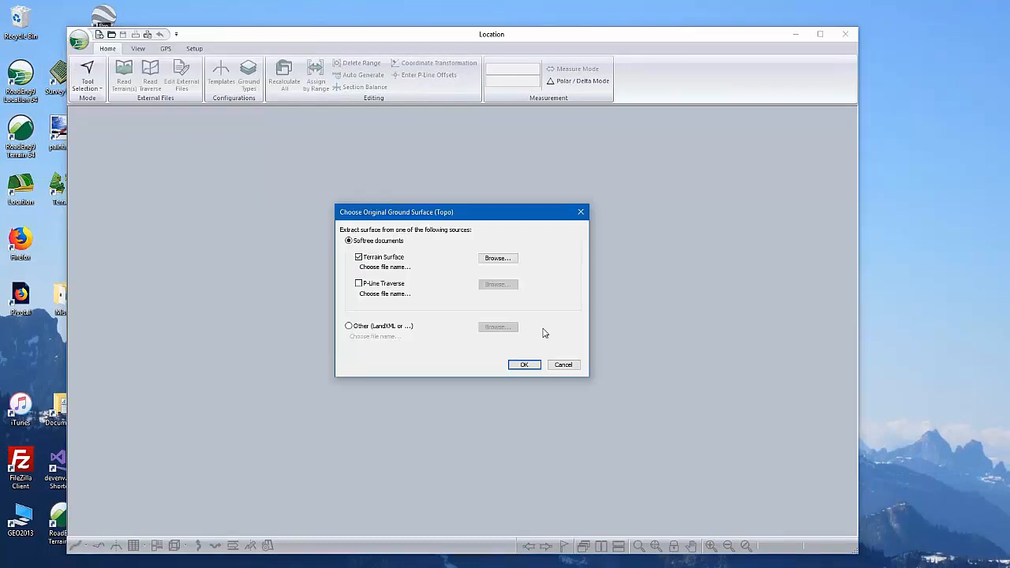
pyautogui.click(361, 261)
pyautogui.click(495, 260)
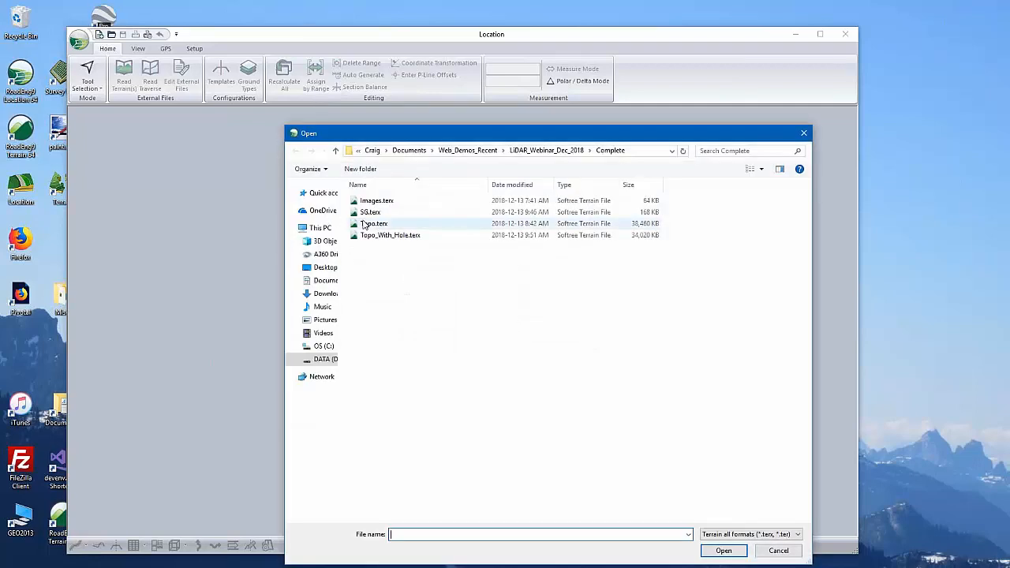
pyautogui.click(373, 224)
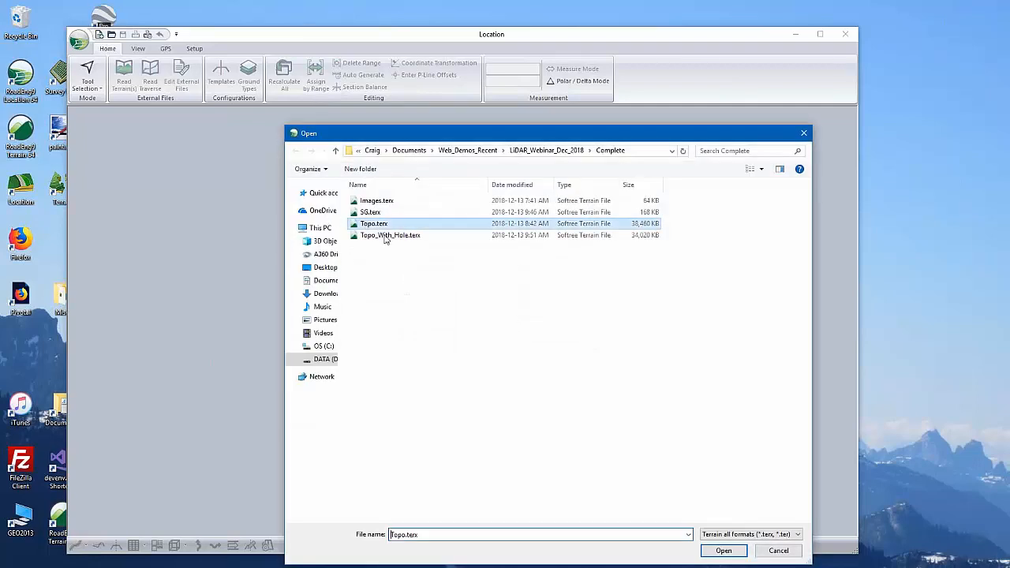
pyautogui.click(546, 149)
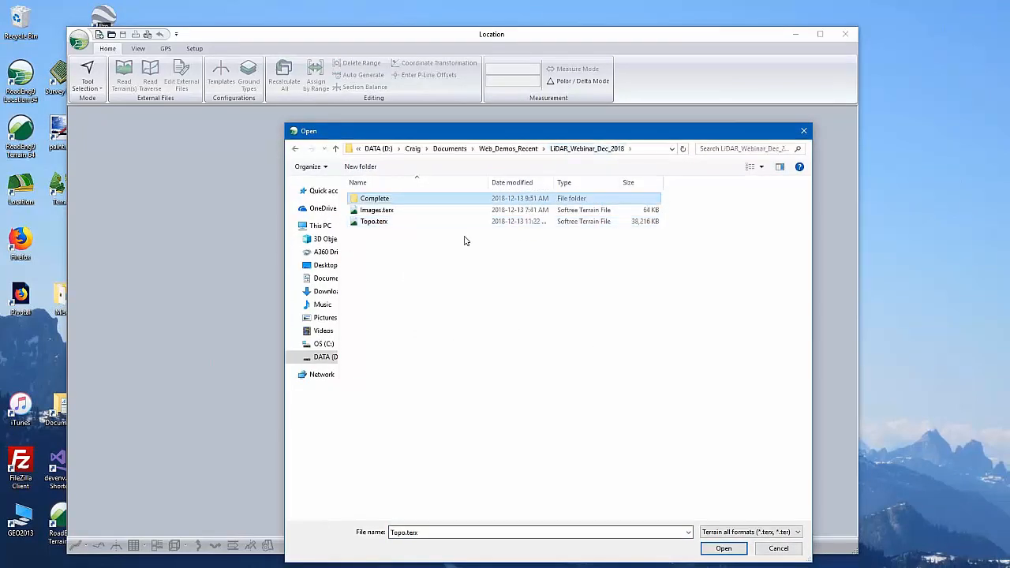
pyautogui.click(369, 222)
pyautogui.click(723, 548)
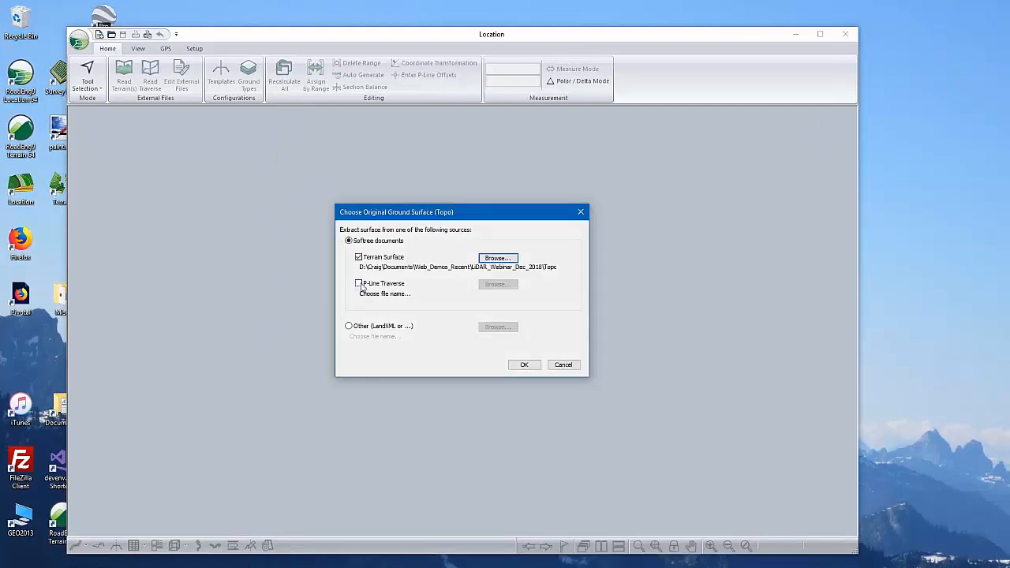
# Include pline1.tr1 as the P-Line traverse source and create the design from both ground sources
pyautogui.click(360, 286)
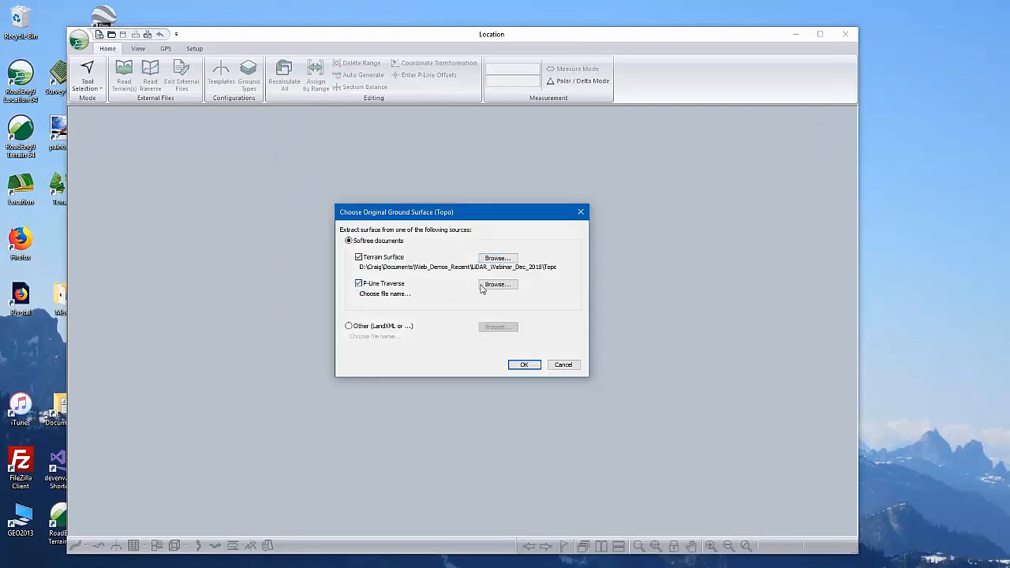
pyautogui.click(506, 286)
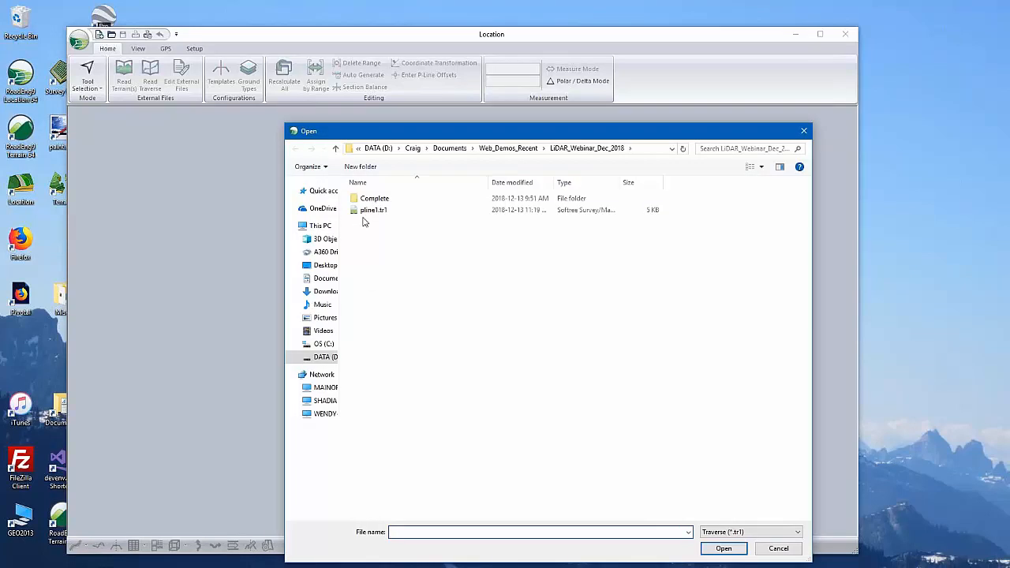
pyautogui.click(370, 210)
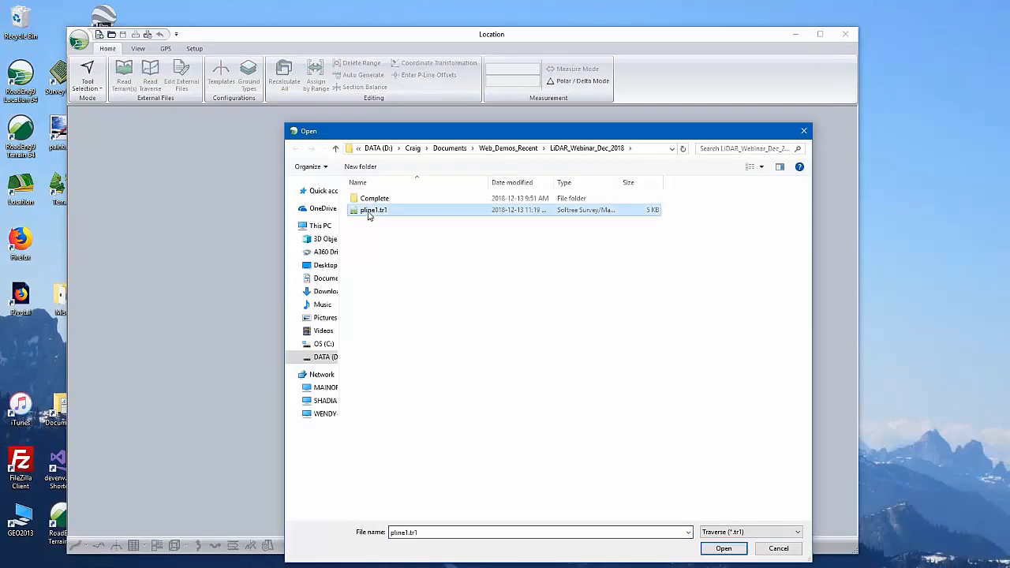
pyautogui.click(722, 553)
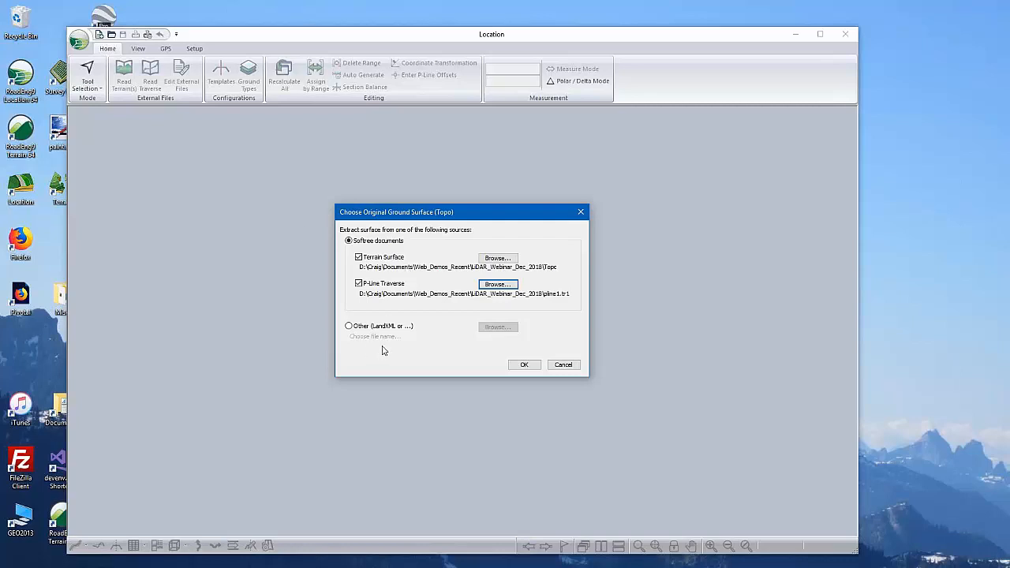
pyautogui.click(521, 365)
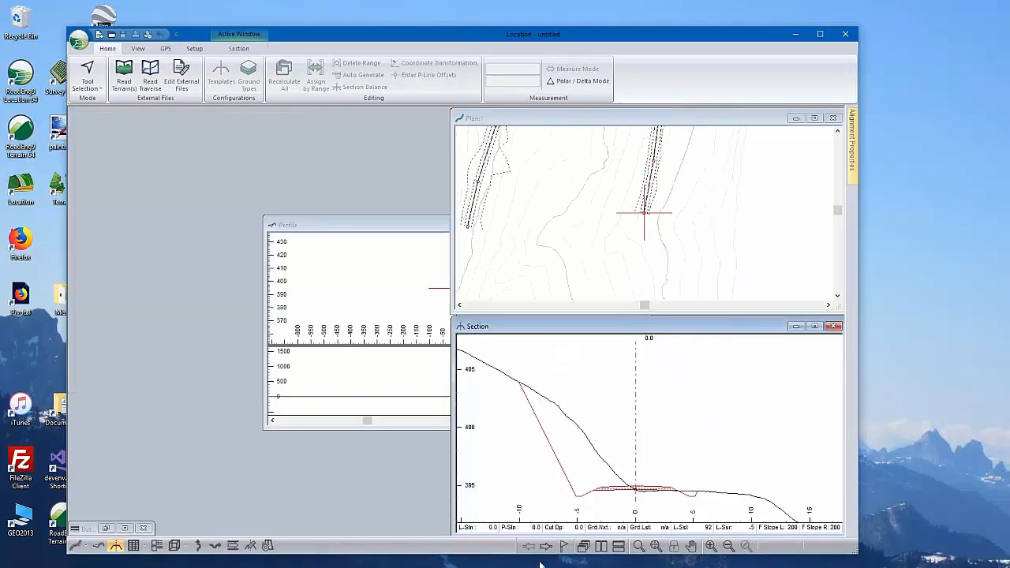
# Move the Profile window beside the Plan window, enlarge it to fill the empty area, and bring the whole profile into view
pyautogui.moveTo(375, 230); pyautogui.dragTo(183, 125)
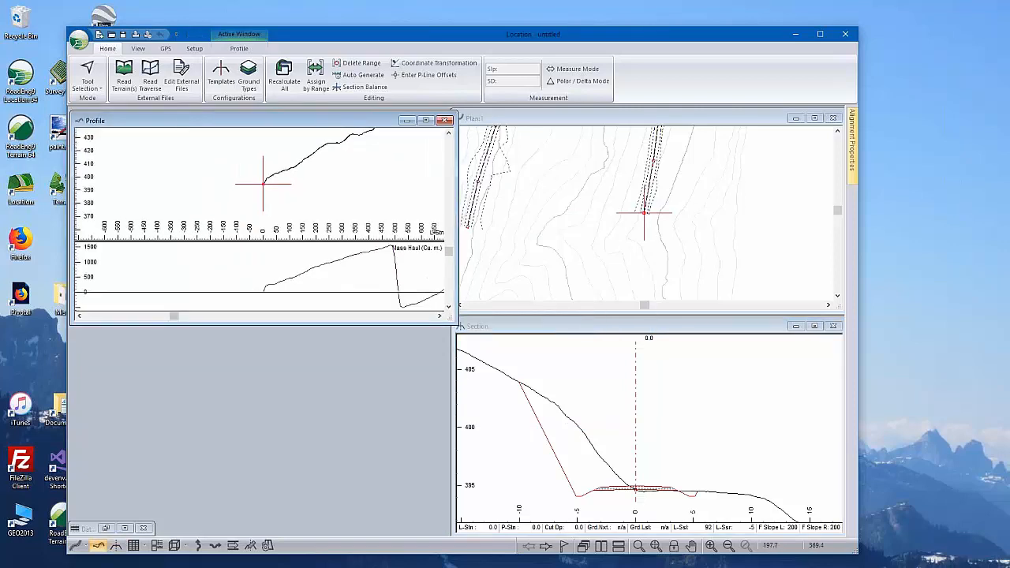
pyautogui.moveTo(456, 324); pyautogui.dragTo(446, 535)
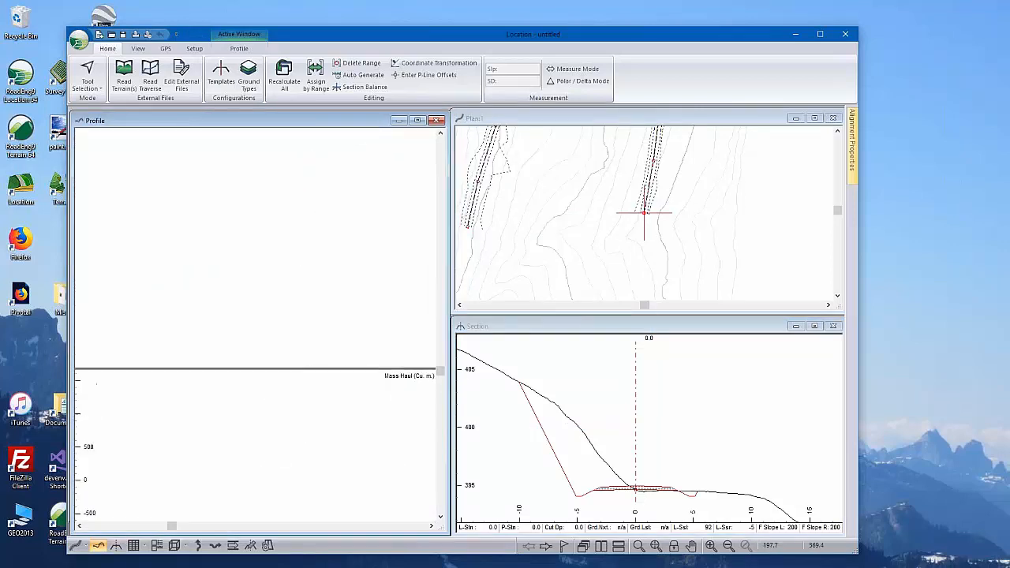
pyautogui.moveTo(223, 301); pyautogui.dragTo(63, 358, button='middle')
# Examine the road alignment in the plan, cross section and profile views
pyautogui.click(668, 235)
pyautogui.scroll(-2, 613, 255)
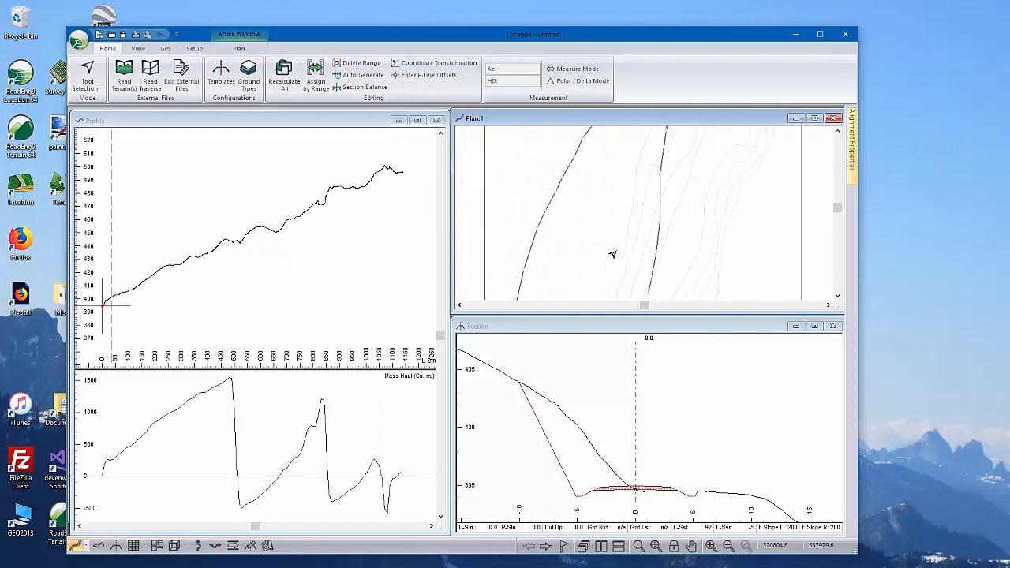
pyautogui.moveTo(707, 134); pyautogui.dragTo(655, 333, button='middle')
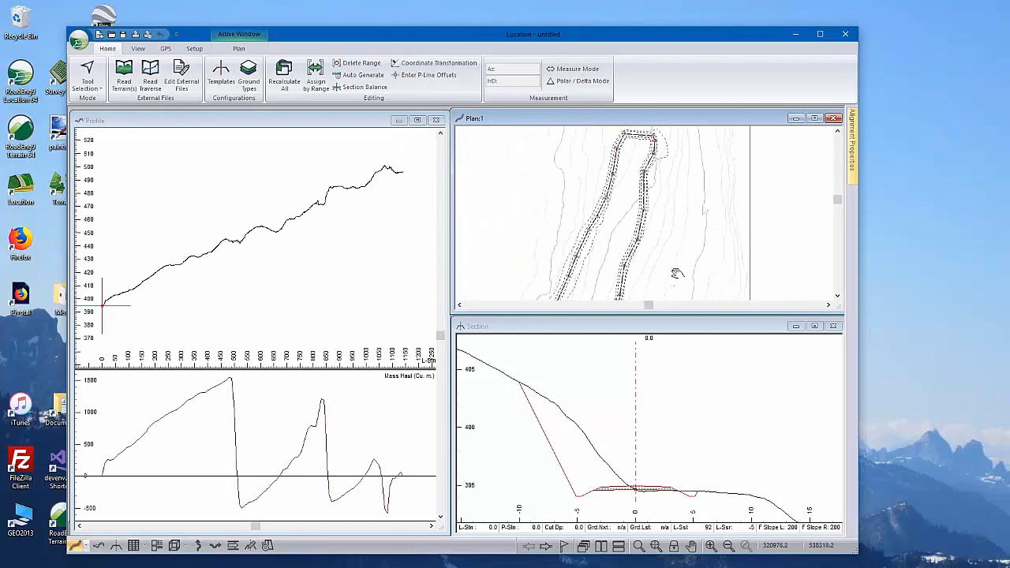
pyautogui.moveTo(677, 273); pyautogui.dragTo(671, 323, button='middle')
pyautogui.click(500, 340)
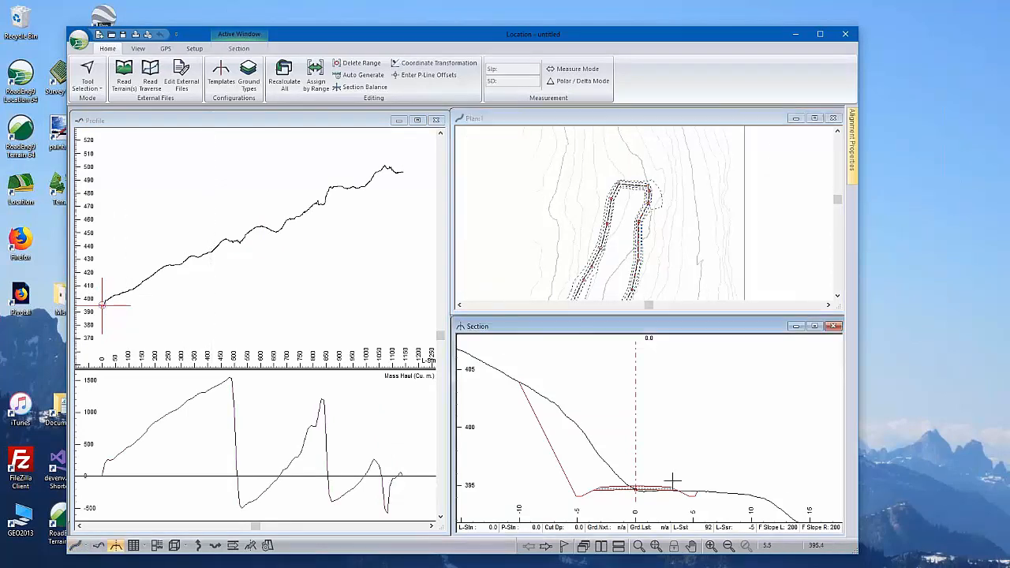
pyautogui.moveTo(661, 444); pyautogui.dragTo(685, 403, button='middle')
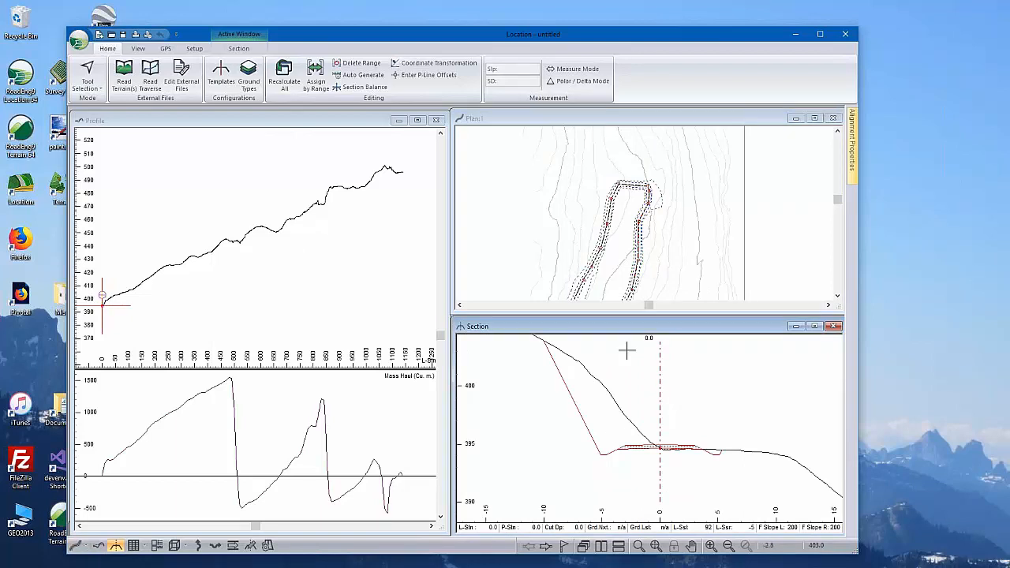
pyautogui.click(715, 232)
pyautogui.scroll(2, 652, 282)
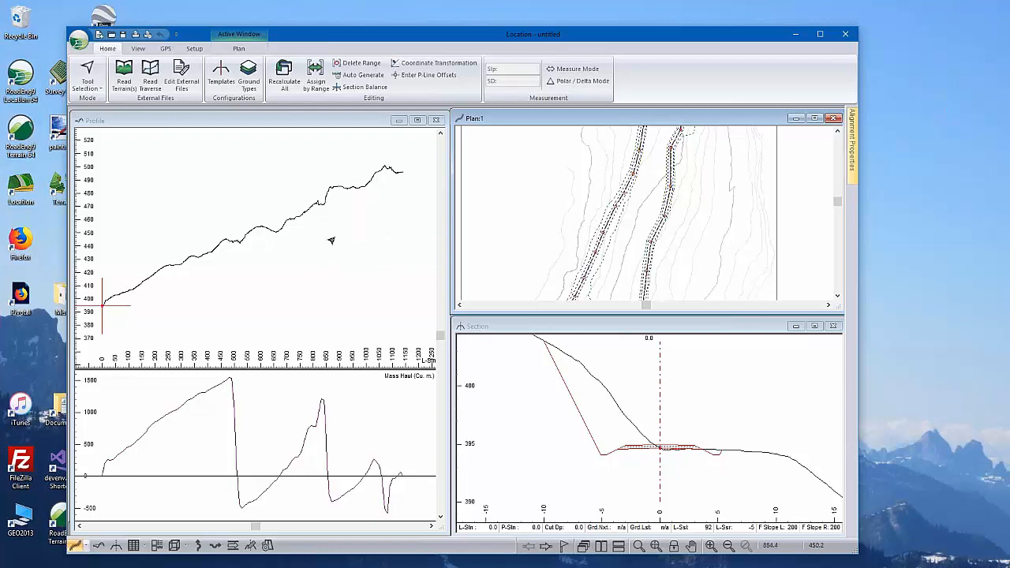
pyautogui.moveTo(337, 239); pyautogui.dragTo(375, 242, button='middle')
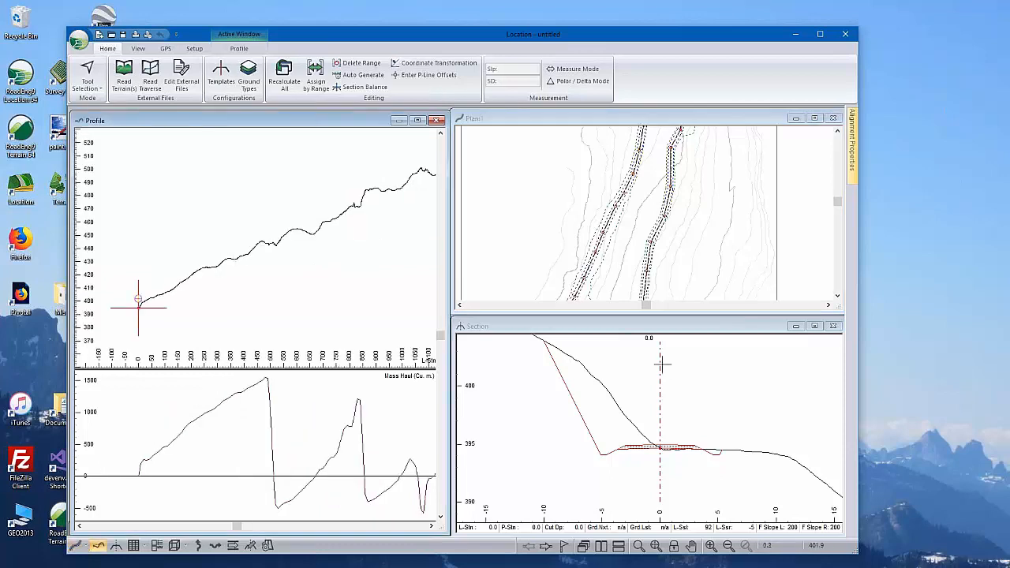
# Rename the vertical alignment V-align 1 as OG and clear its description
pyautogui.moveTo(851, 145)
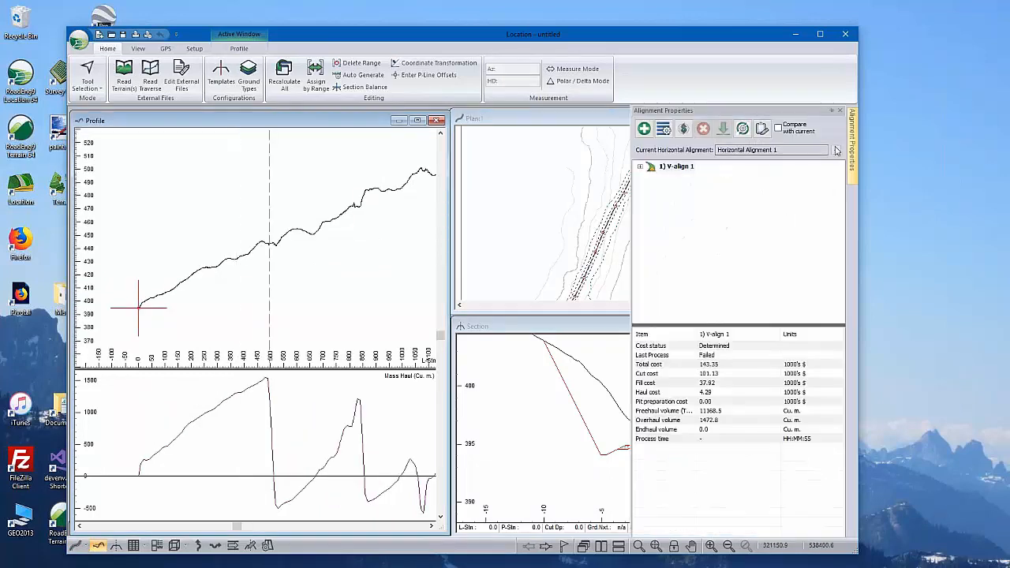
pyautogui.click(664, 128)
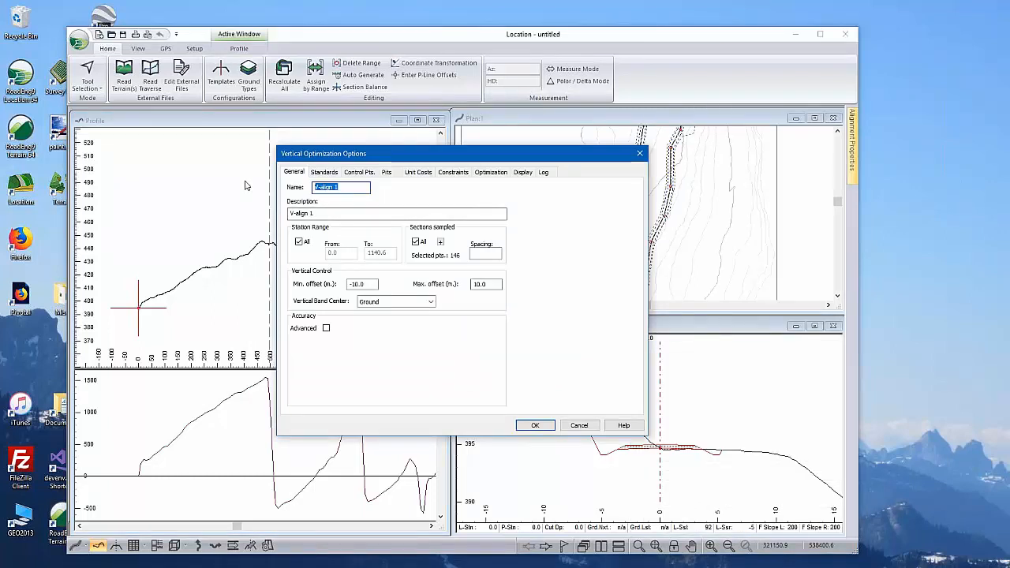
pyautogui.write('O')
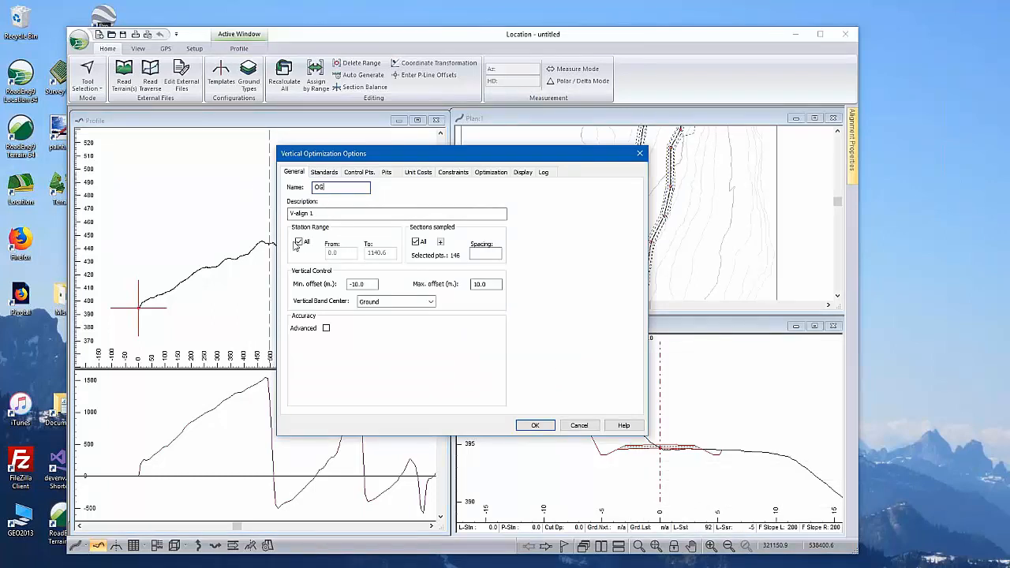
pyautogui.write('G')
pyautogui.press('Tab')
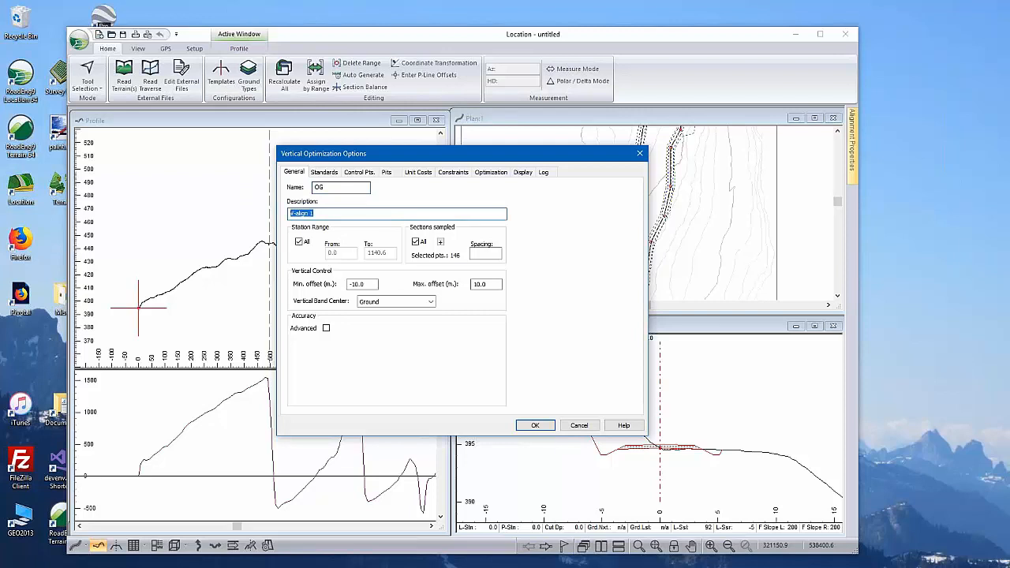
pyautogui.press('BackSpace')
pyautogui.click(535, 427)
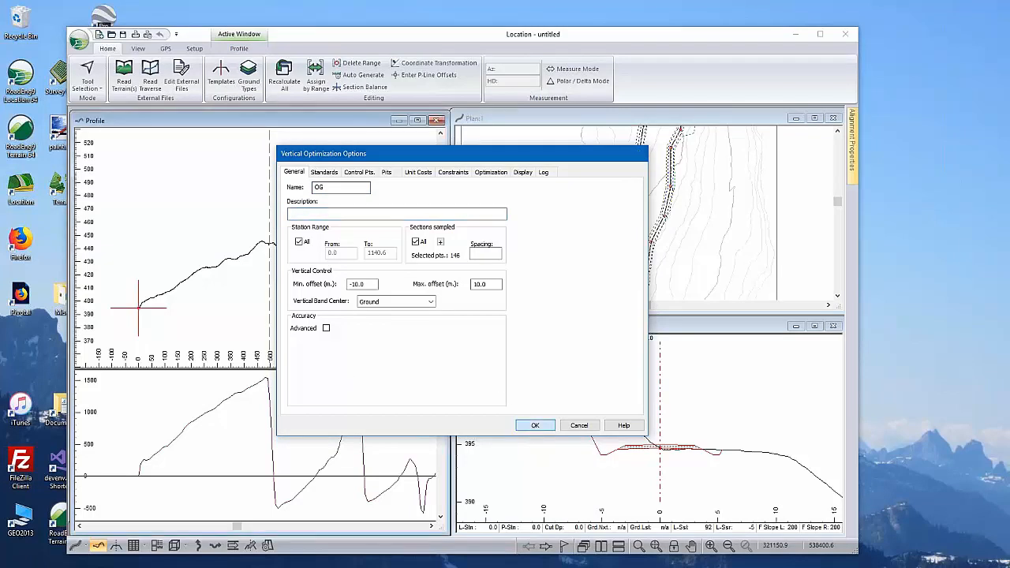
# Add a new vertical alignment and name it OPt
pyautogui.rightClick(670, 168)
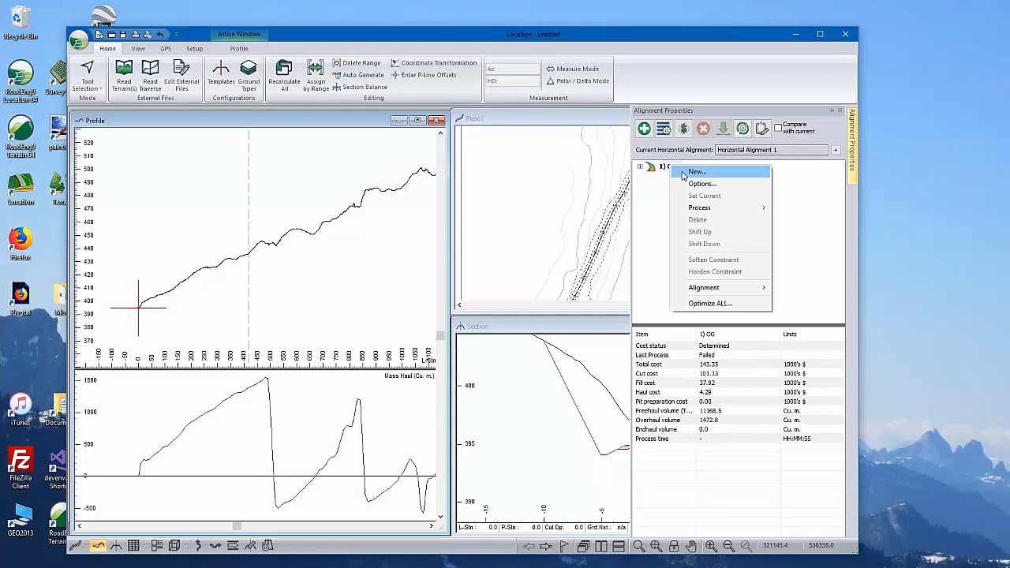
pyautogui.click(708, 111)
pyautogui.click(644, 128)
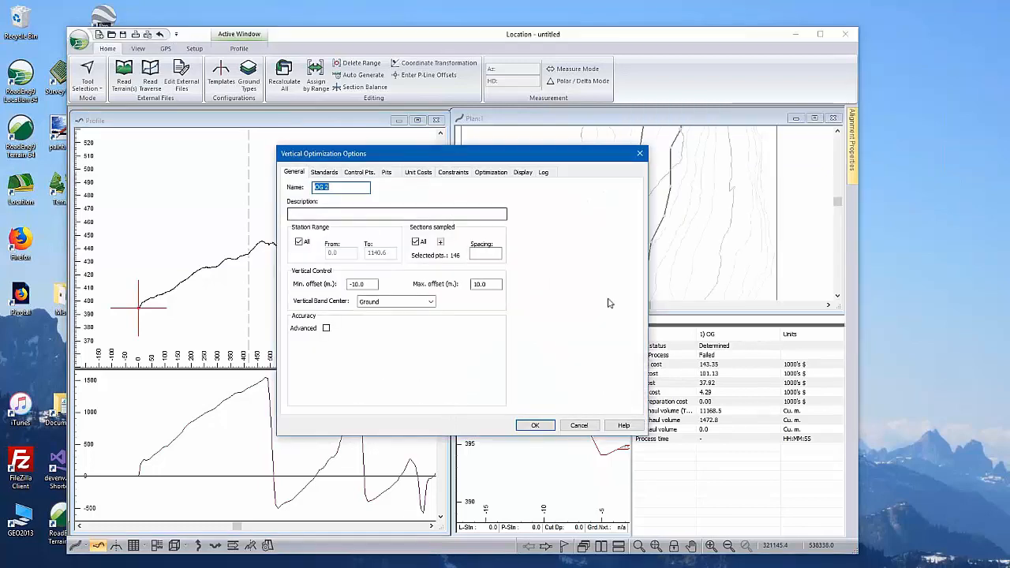
pyautogui.write('OPt')
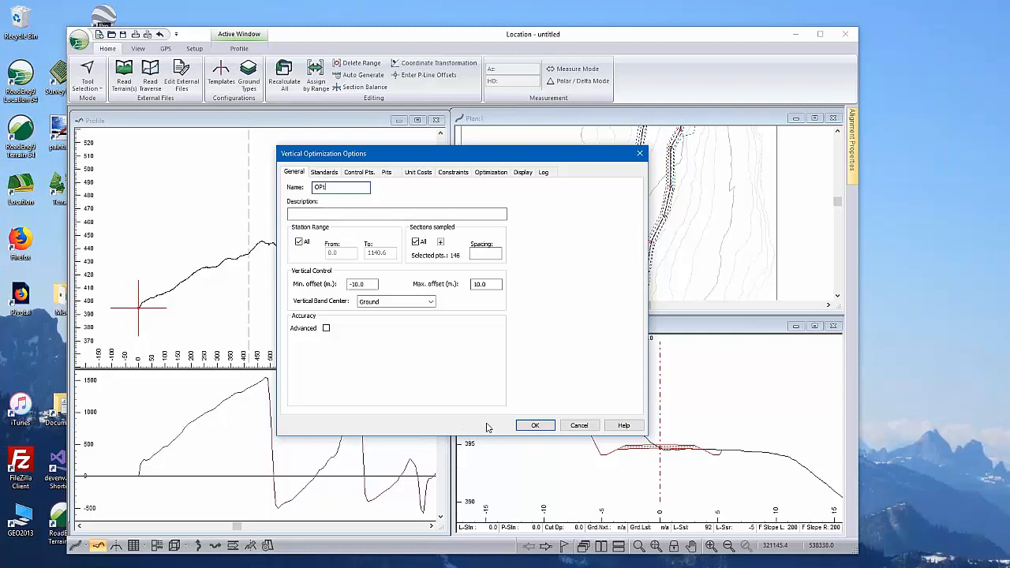
# Set the OPt standards to Variable curves and tangents [Slowest] with a minimum curve length and minimum tangent length of 50 m
pyautogui.click(324, 171)
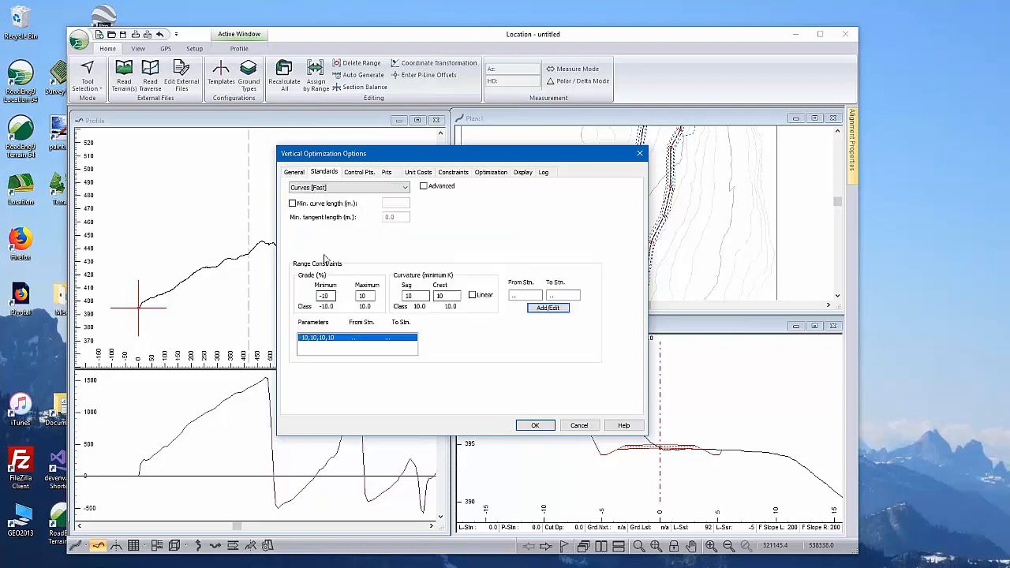
pyautogui.click(308, 188)
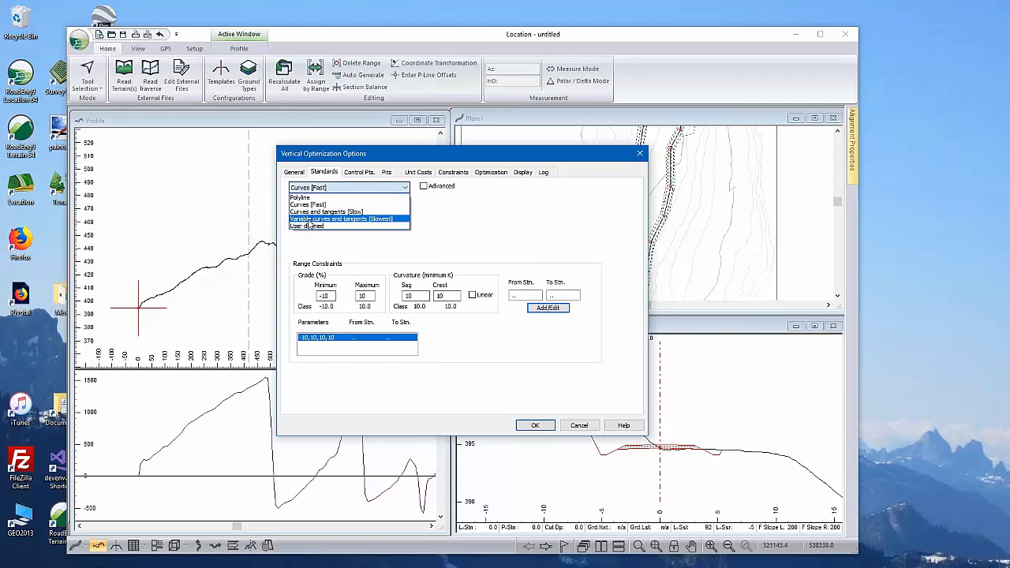
pyautogui.click(331, 219)
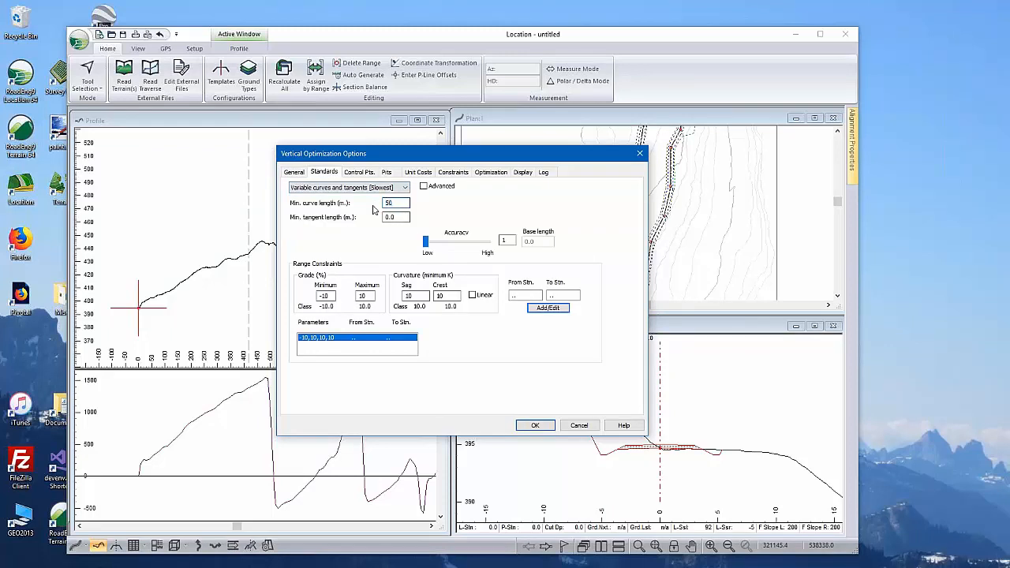
pyautogui.press('Tab')
pyautogui.write('50')
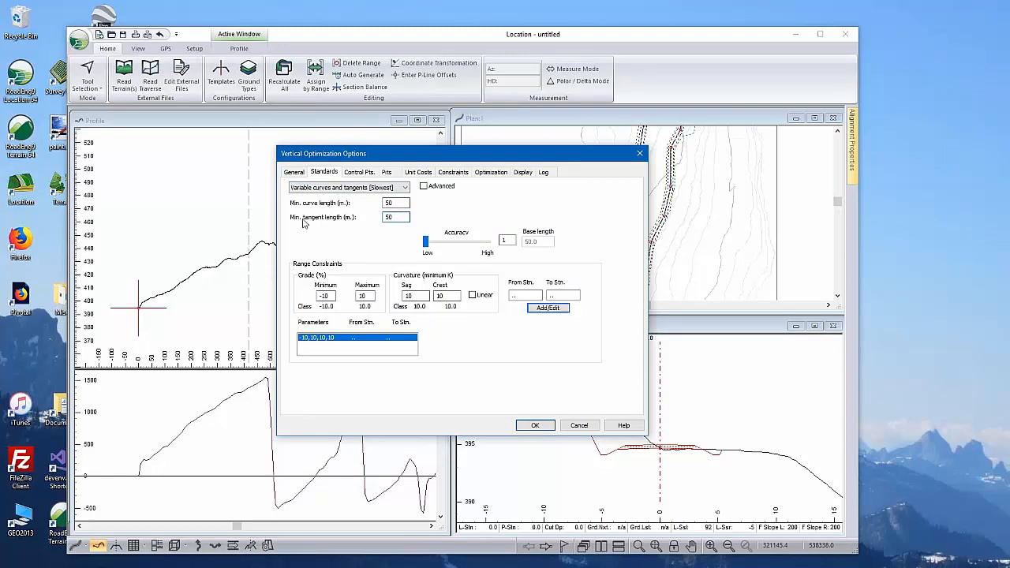
# Set the range constraint's grade limits to a minimum of -17% and a maximum of 17%, and apply them to the parameter list
pyautogui.doubleClick(324, 296)
pyautogui.write('-1')
pyautogui.click(447, 296)
pyautogui.click(548, 308)
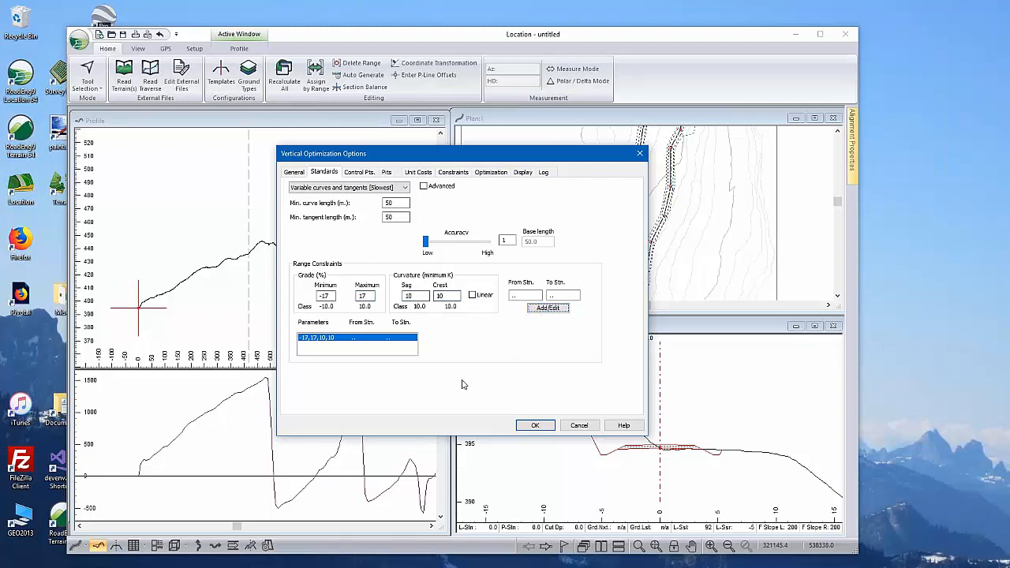
# Add a vertical control point at the start of the alignment and accept the optimization options
pyautogui.click(357, 173)
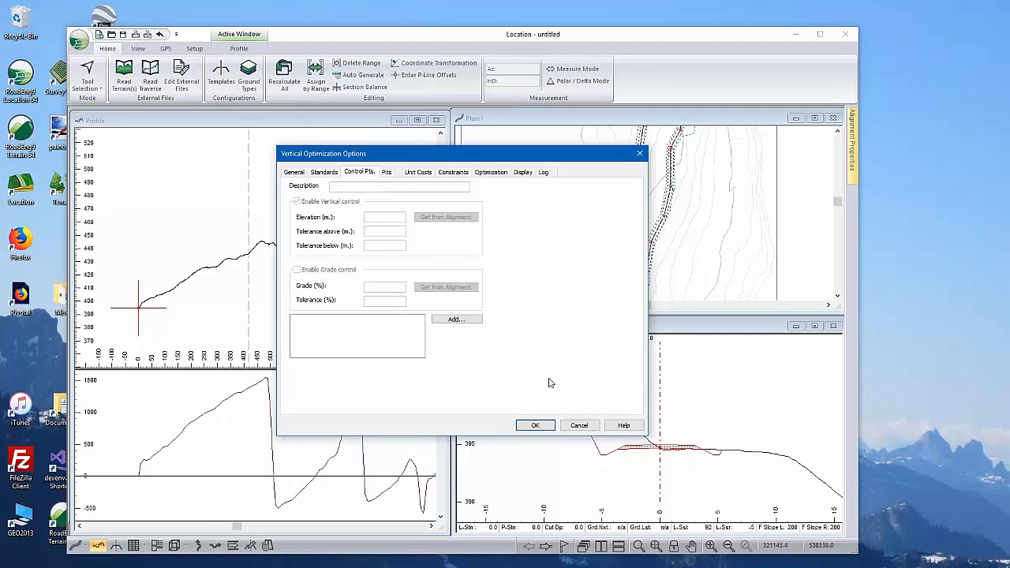
pyautogui.click(440, 319)
pyautogui.click(431, 291)
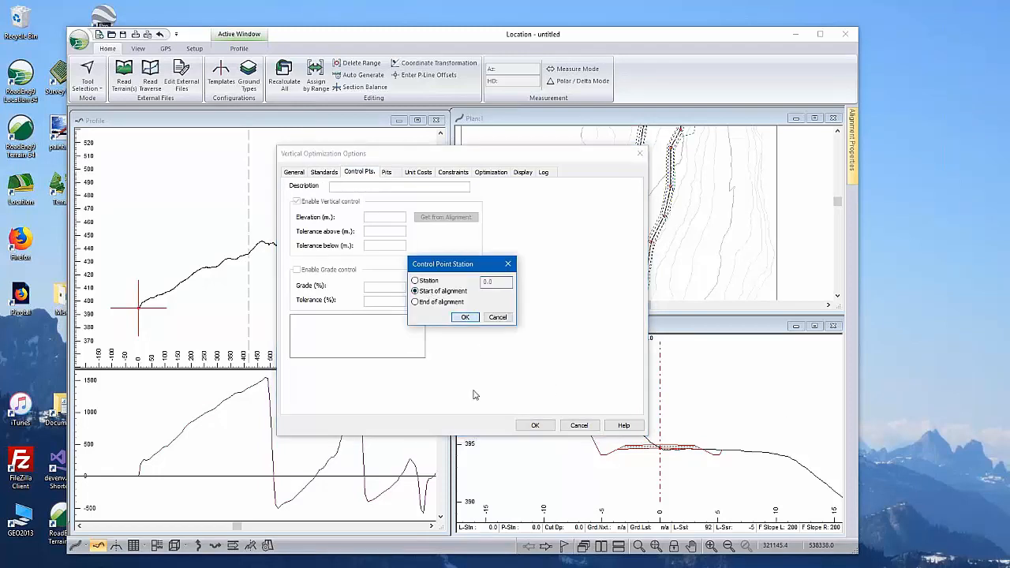
pyautogui.press('Return')
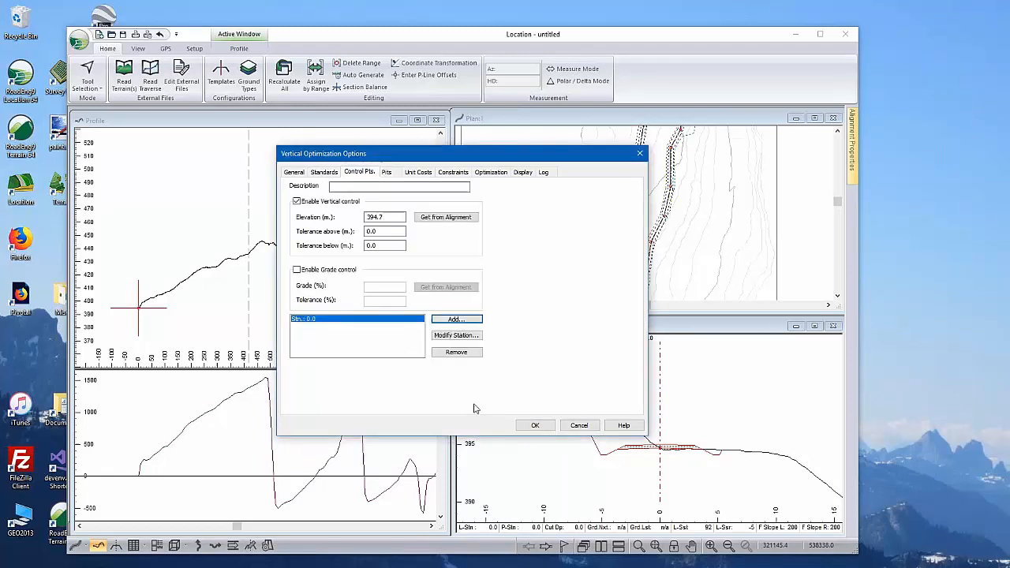
pyautogui.doubleClick(381, 220)
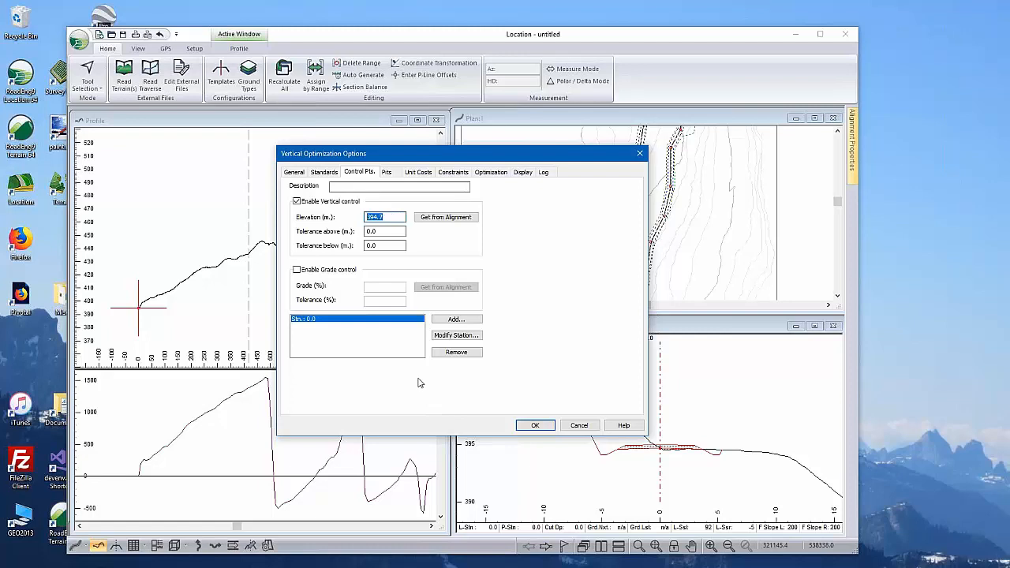
pyautogui.click(526, 427)
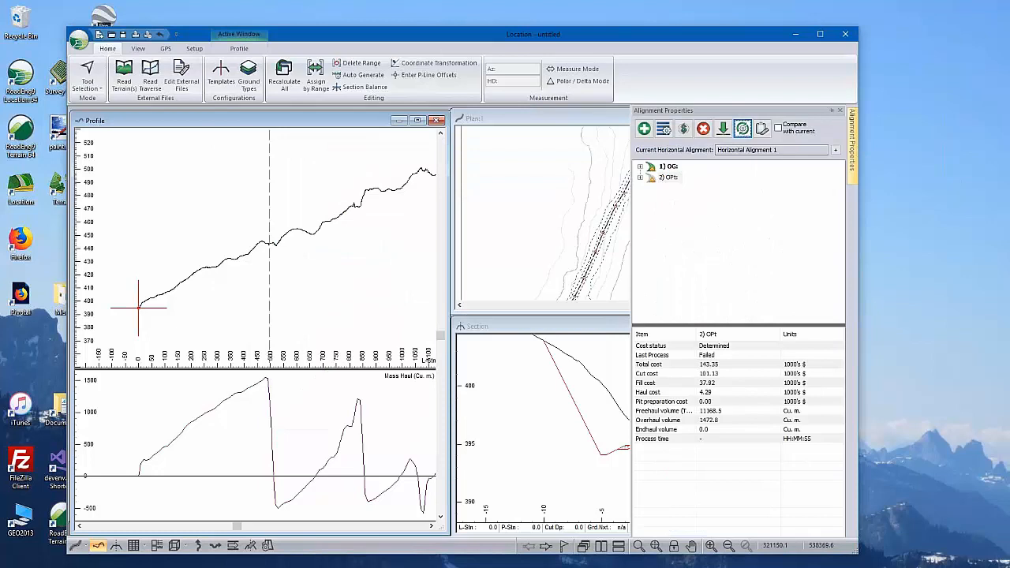
# Process the OPt alignment for an optimal profile and dismiss the optimization log
pyautogui.click(742, 128)
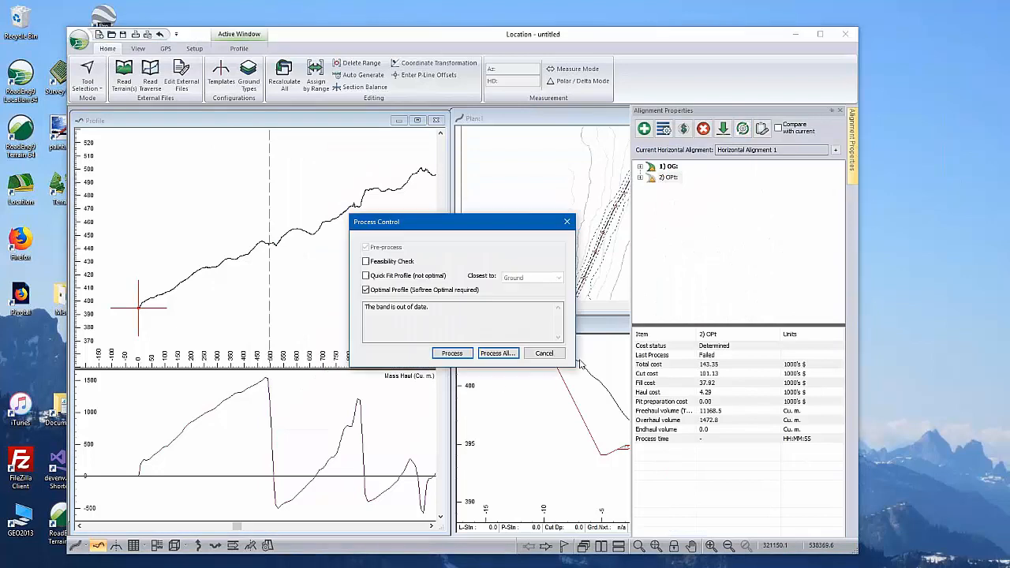
pyautogui.click(450, 353)
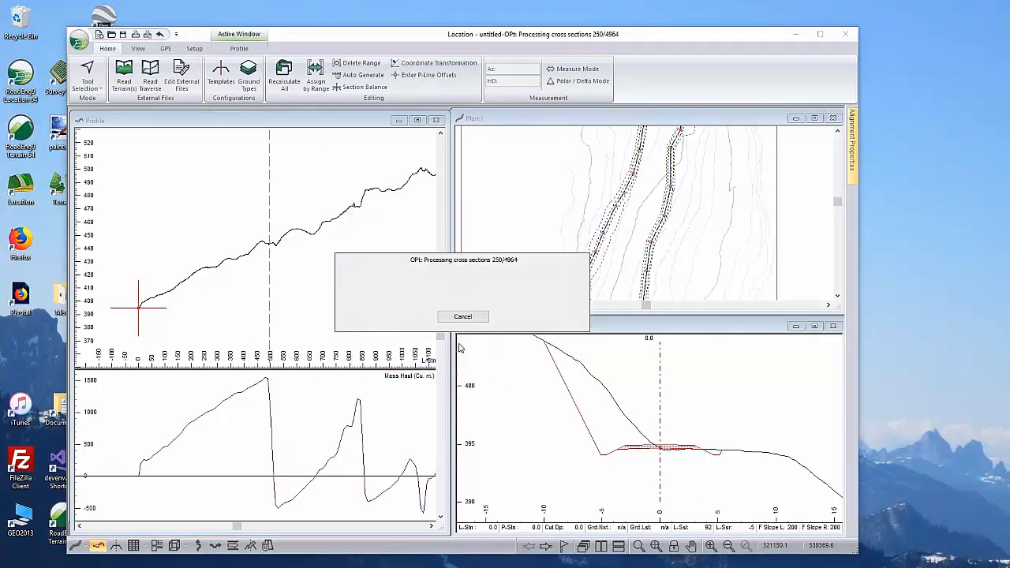
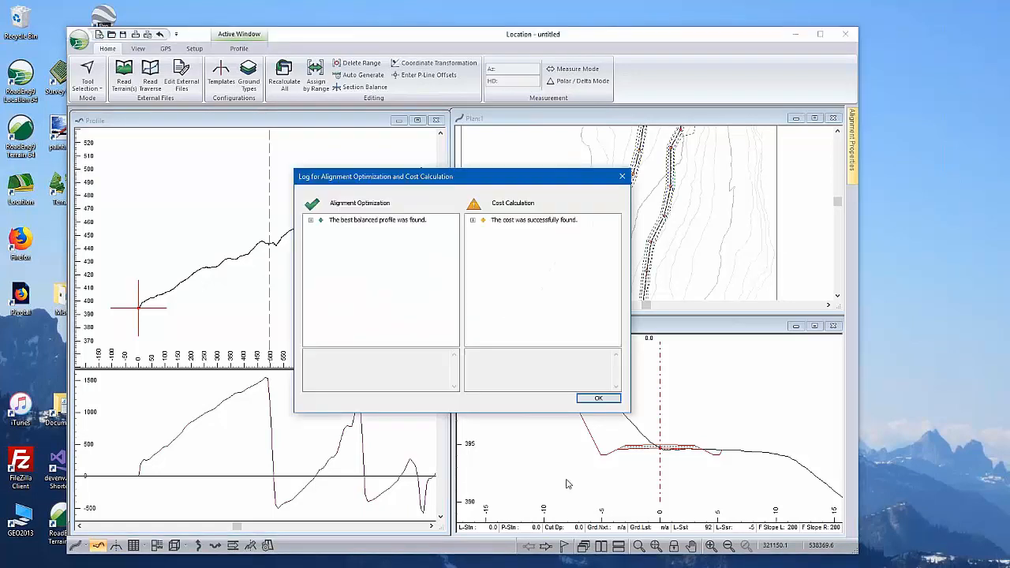
pyautogui.click(597, 399)
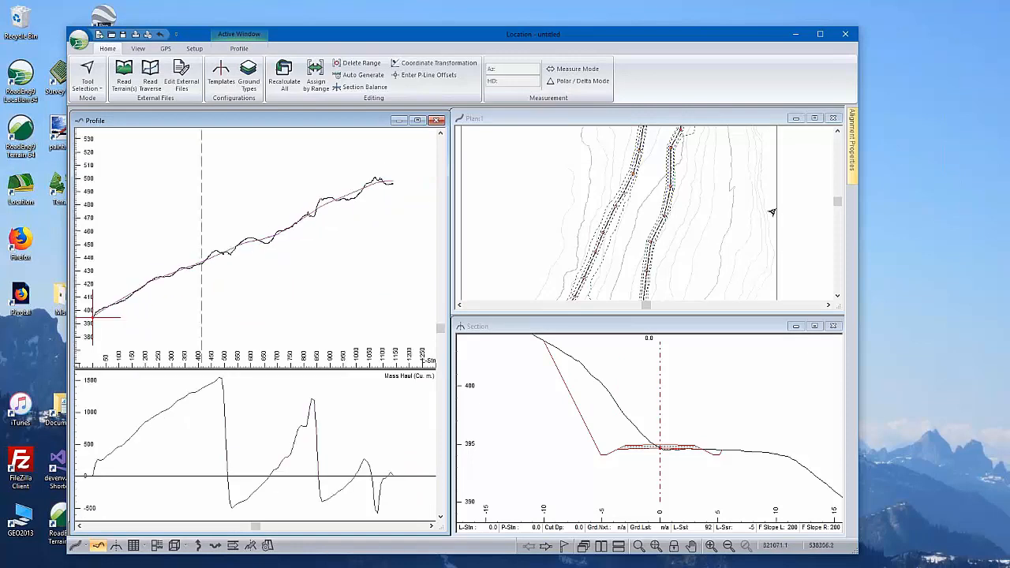
# Set OPt as the current vertical alignment
pyautogui.moveTo(851, 163)
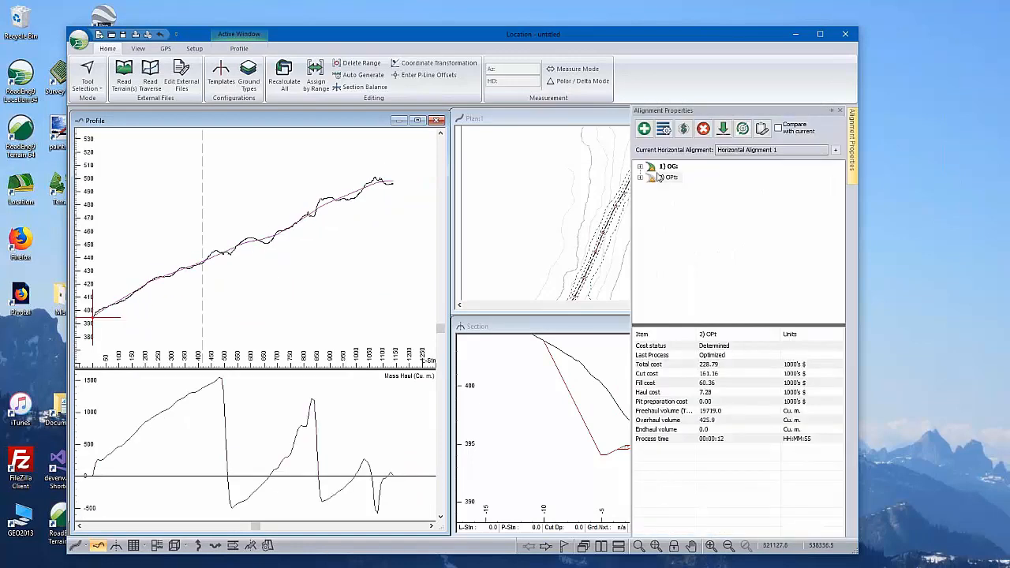
pyautogui.click(671, 178)
pyautogui.click(723, 128)
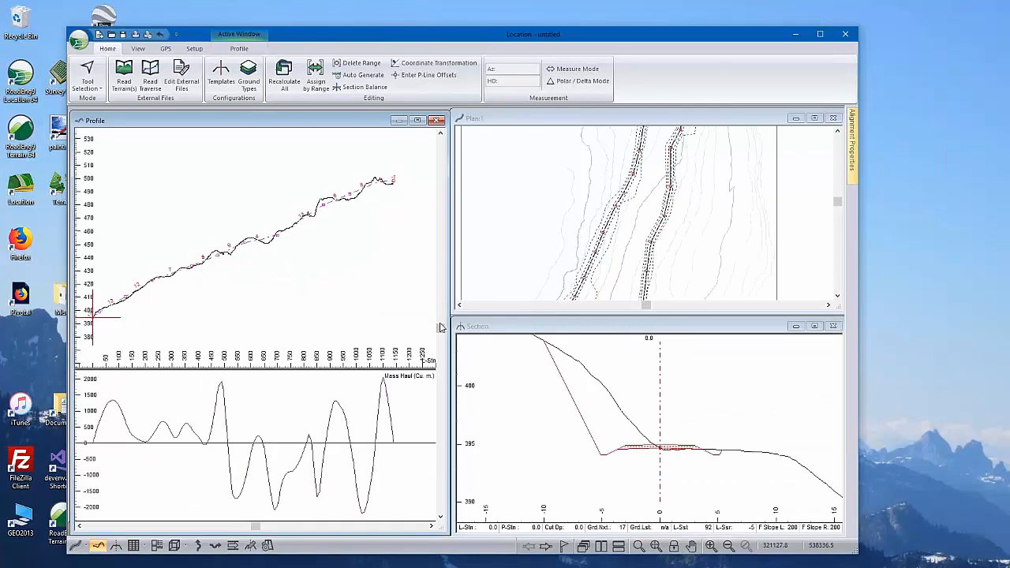
# Pin the Alignment Properties pane open and check the total cost of OPt
pyautogui.moveTo(851, 146)
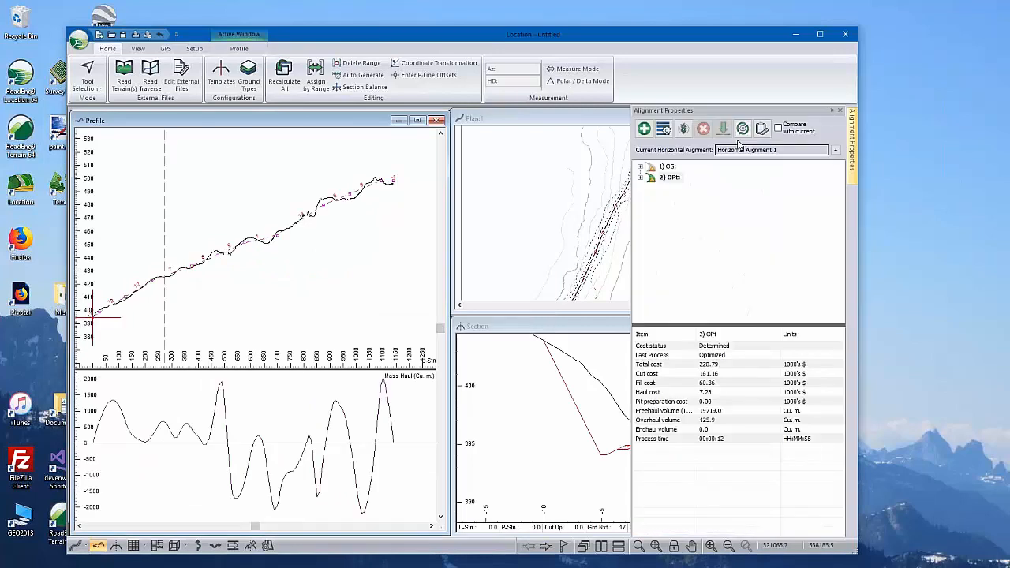
pyautogui.click(832, 112)
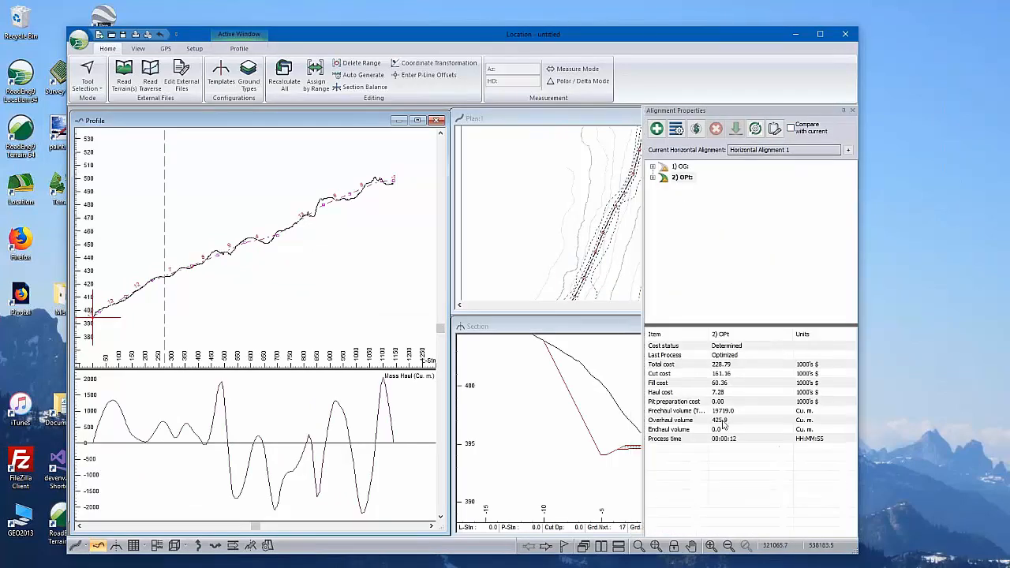
pyautogui.click(724, 367)
# Examine the optimized profile against the ground line together with its mass haul diagram
pyautogui.moveTo(289, 297); pyautogui.dragTo(322, 287, button='middle')
pyautogui.scroll(1, 226, 295)
pyautogui.moveTo(226, 295); pyautogui.dragTo(244, 267, button='middle')
pyautogui.scroll(-2, 250, 263)
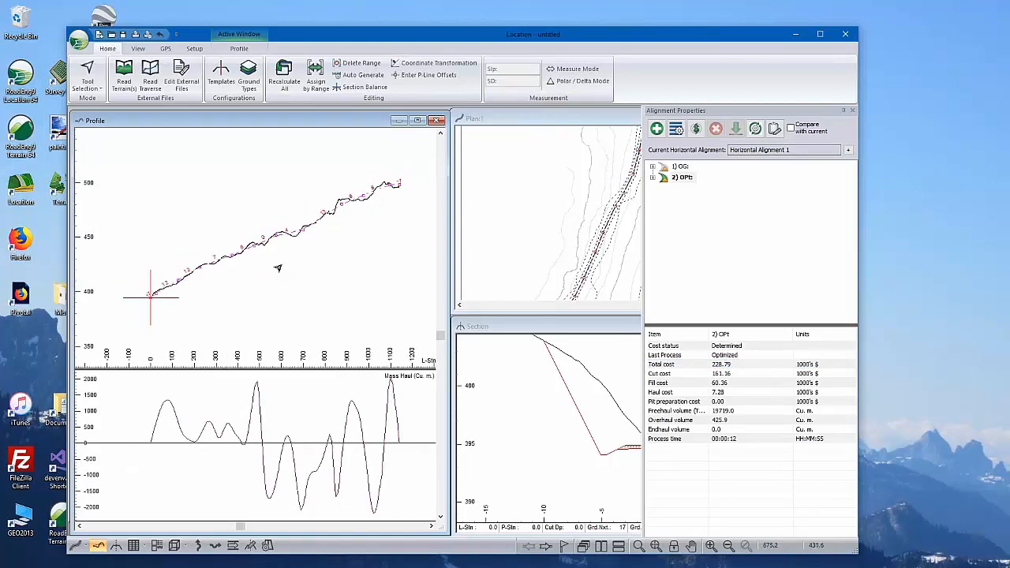
pyautogui.moveTo(307, 252); pyautogui.dragTo(318, 244, button='middle')
pyautogui.scroll(1, 318, 244)
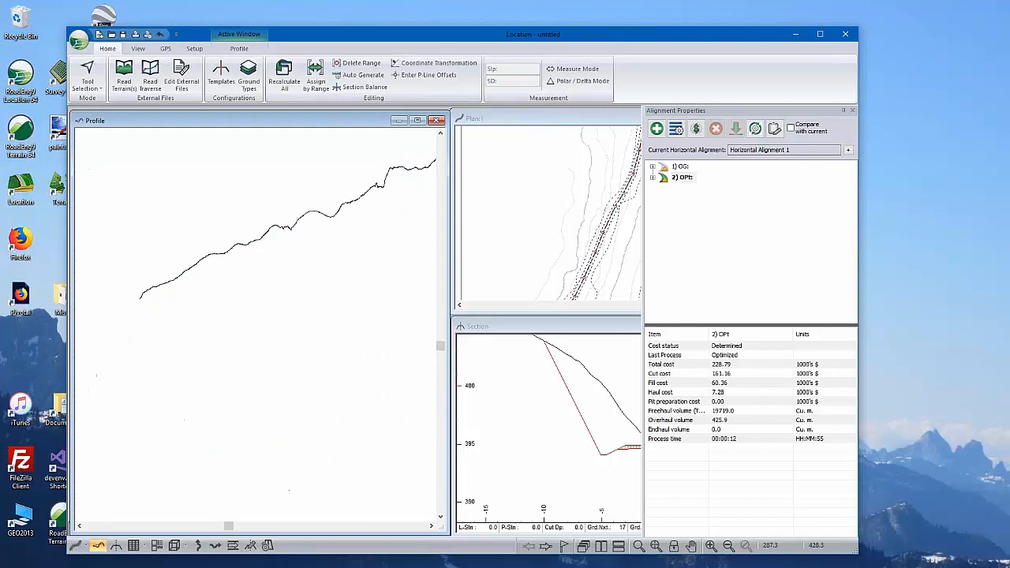
pyautogui.scroll(1, 244, 262)
pyautogui.moveTo(243, 262)
pyautogui.mouseDown(button='middle')
pyautogui.moveTo(265, 253)
pyautogui.moveTo(241, 277)
pyautogui.mouseUp(button='middle')
pyautogui.scroll(1, 135, 299)
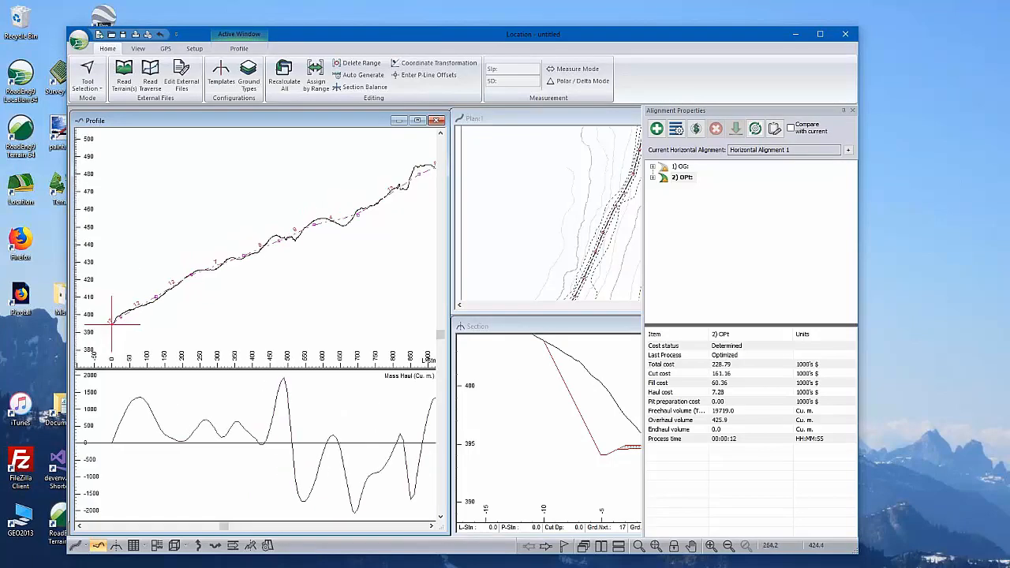
pyautogui.moveTo(363, 235); pyautogui.dragTo(290, 274, button='middle')
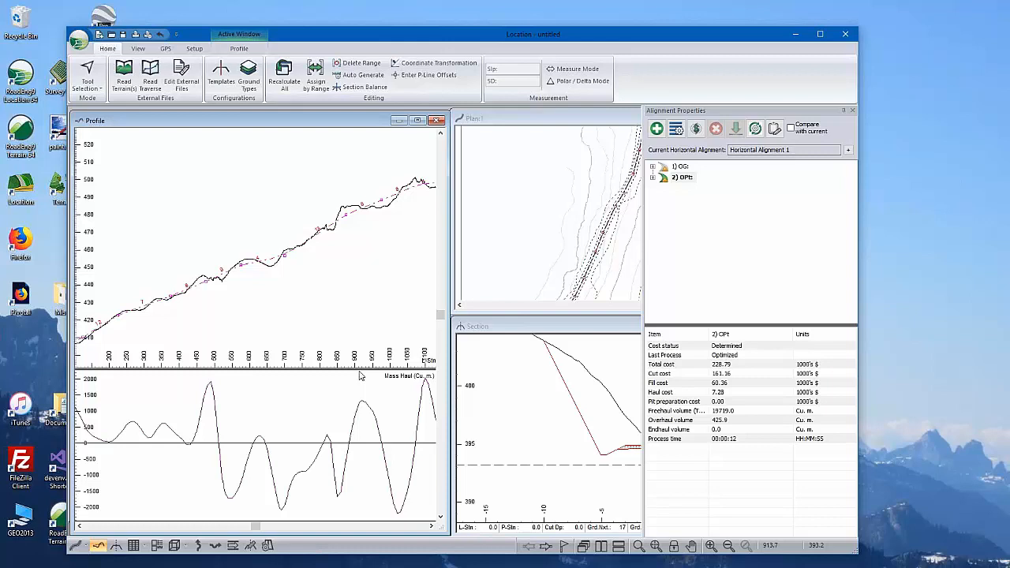
# Widen the Profile window over the Plan and Section windows and bring the whole optimized profile into view
pyautogui.moveTo(371, 295); pyautogui.dragTo(371, 293)
pyautogui.moveTo(449, 332); pyautogui.dragTo(603, 335)
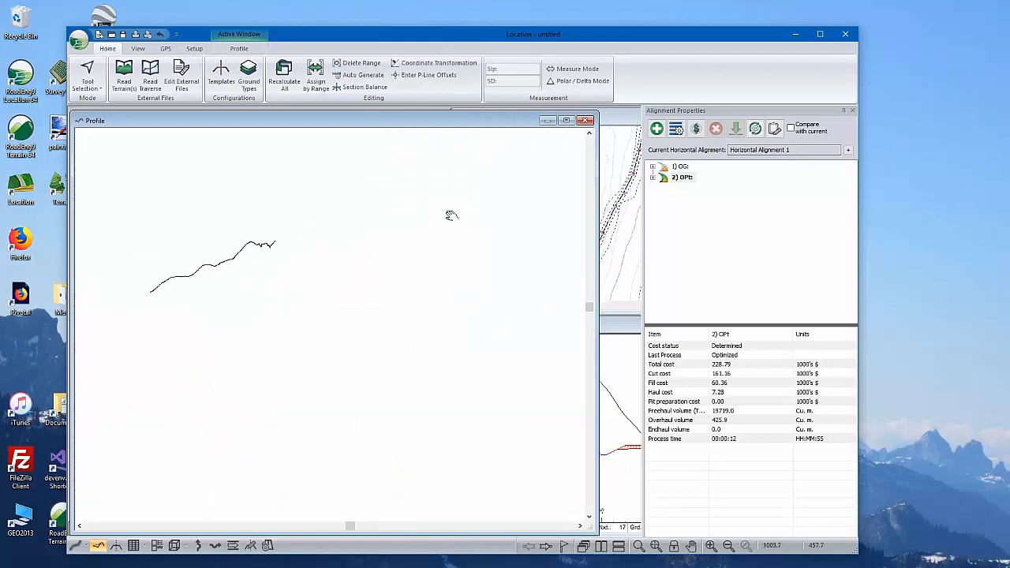
pyautogui.moveTo(404, 295); pyautogui.dragTo(384, 357)
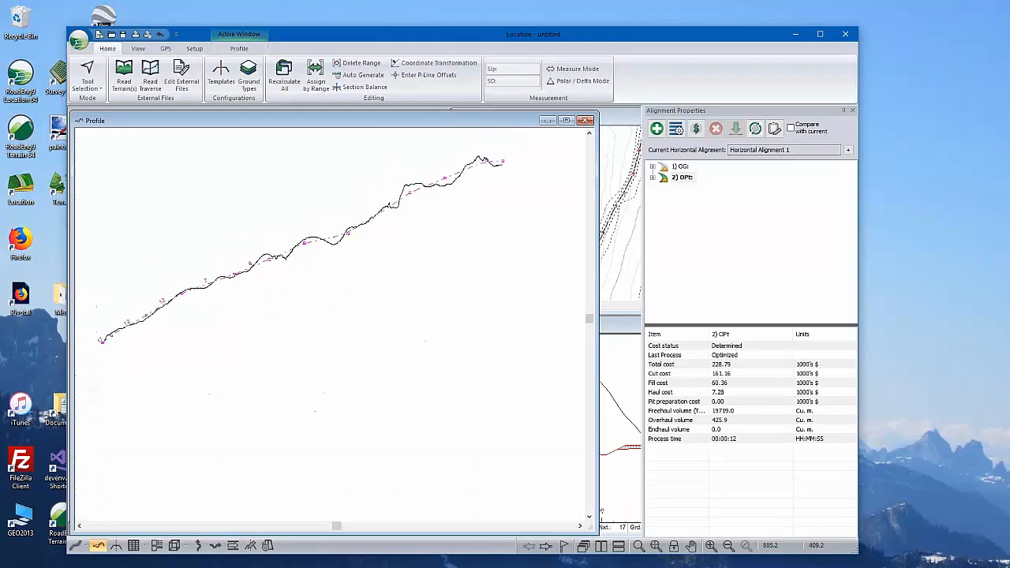
pyautogui.moveTo(389, 278)
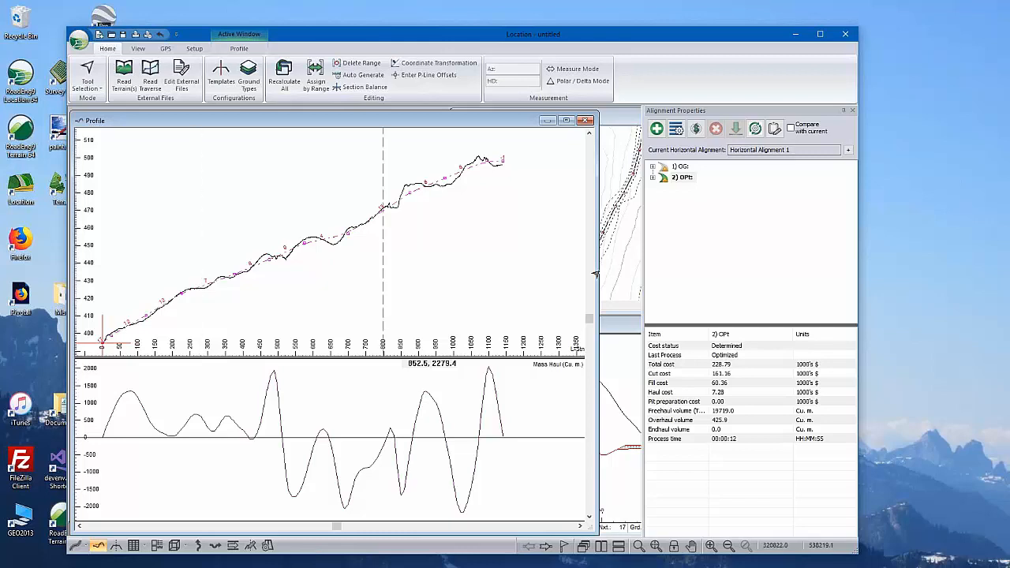
# Narrow the Profile window so it sits beside the Plan window again, and make the Plan window active
pyautogui.moveTo(586, 271); pyautogui.dragTo(433, 272)
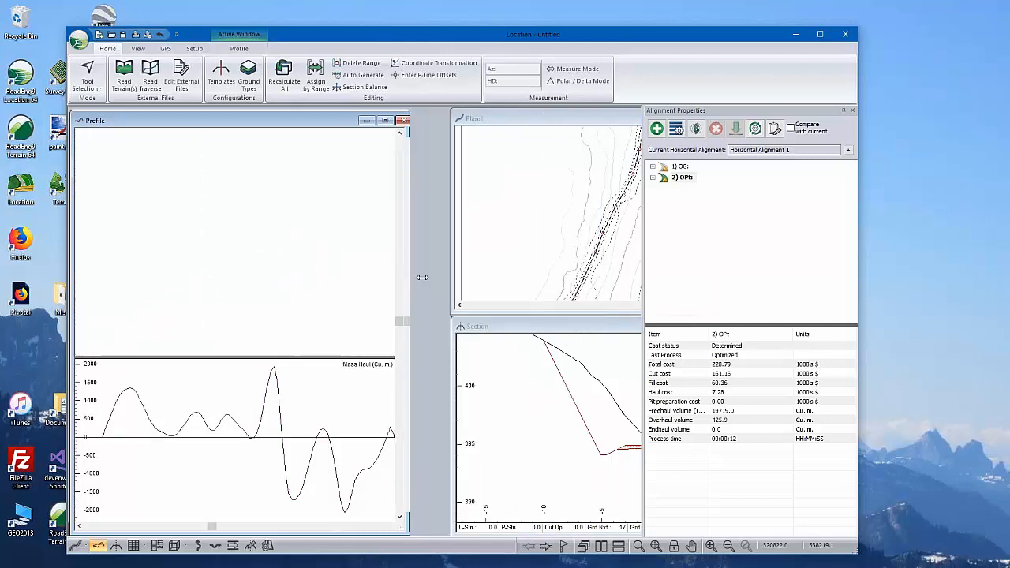
pyautogui.moveTo(260, 258); pyautogui.dragTo(79, 319, button='middle')
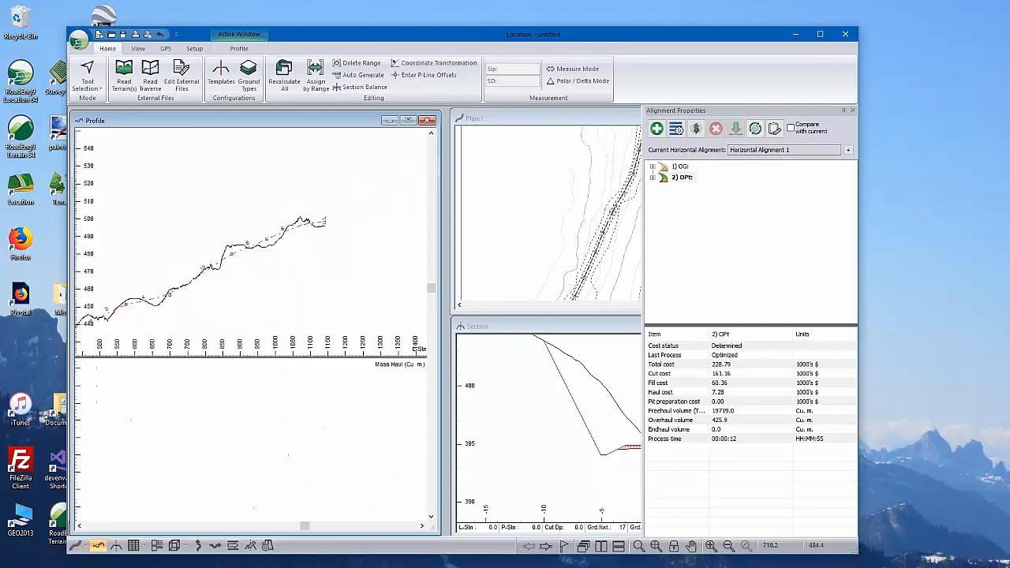
pyautogui.click(494, 114)
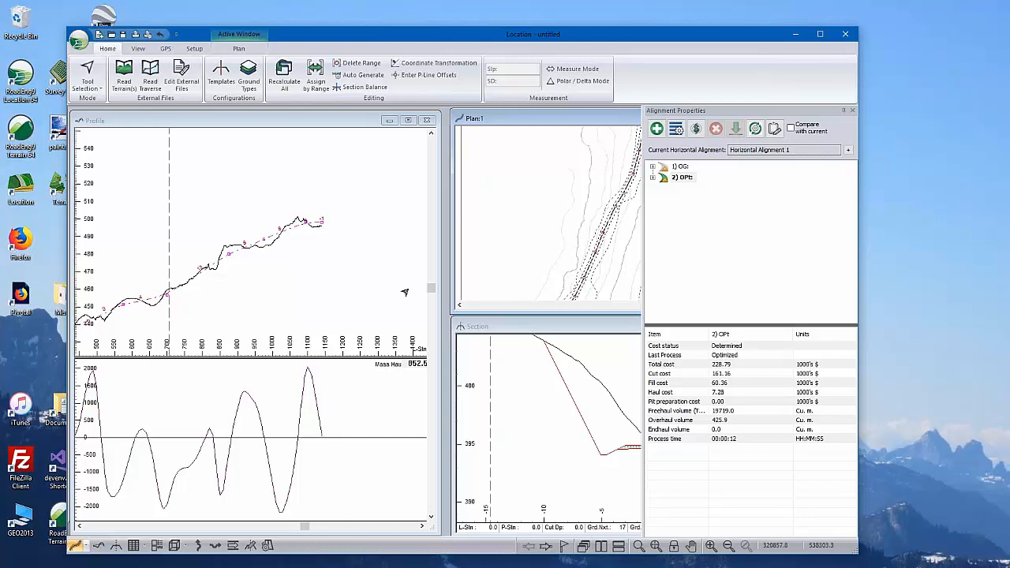
# Minimize the untitled design, switch to the PrelimCurves.dsnx design, and activate its Plan window with the switchback in view
pyautogui.moveTo(516, 236)
pyautogui.click(797, 35)
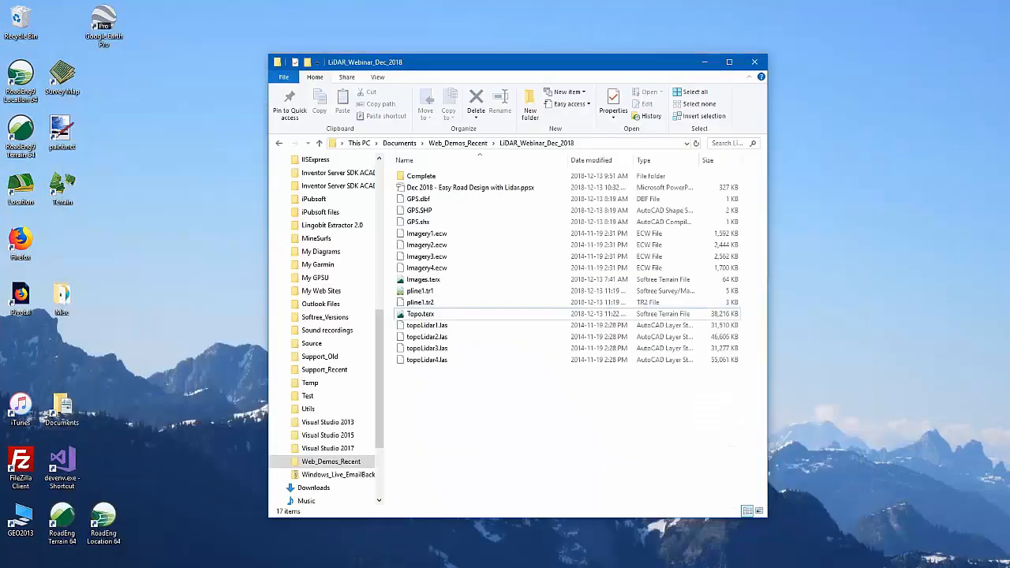
pyautogui.moveTo(314, 545)
pyautogui.click(312, 509)
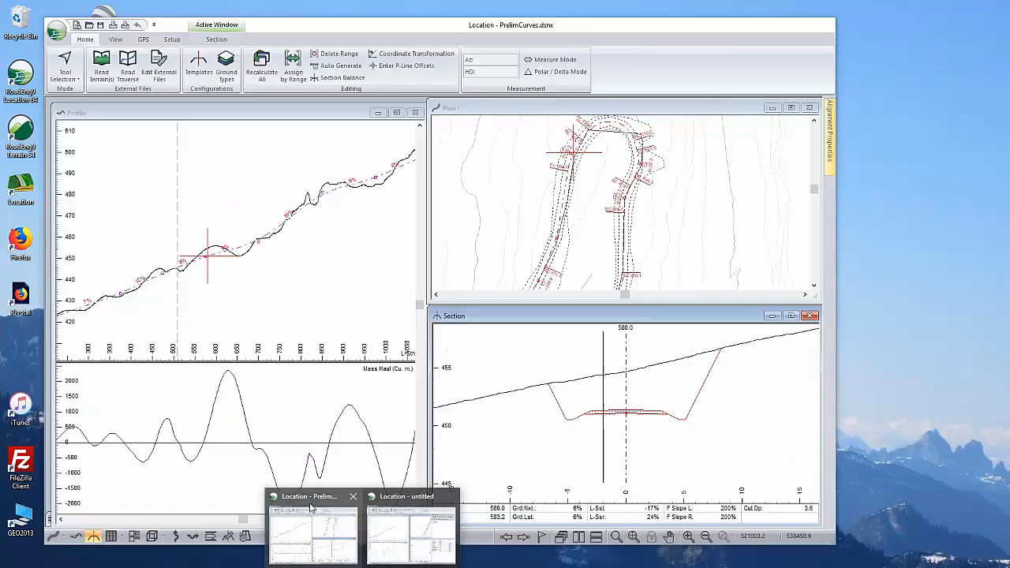
pyautogui.click(311, 509)
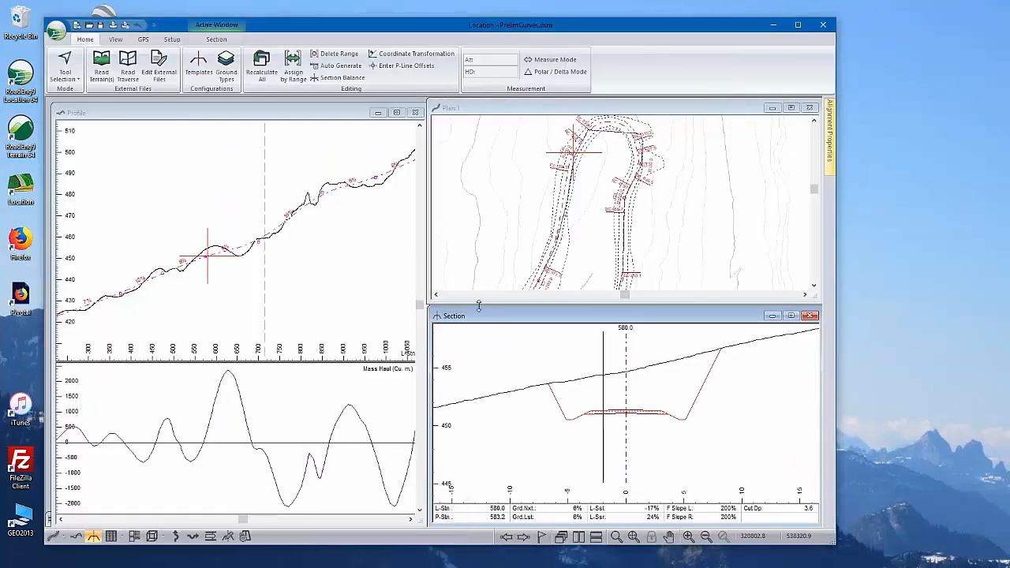
pyautogui.click(576, 152)
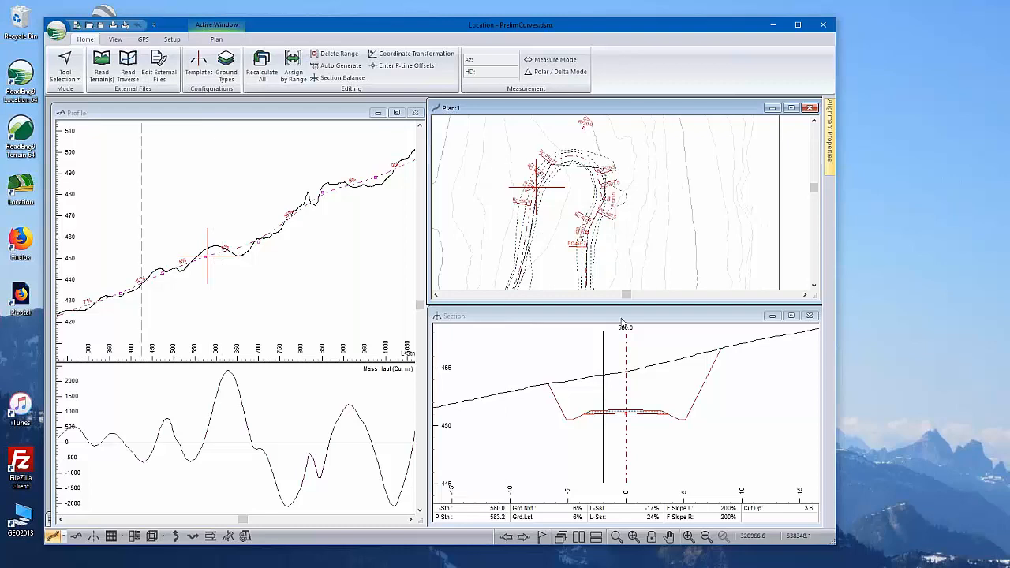
# Shorten the Section window by lowering its upper edge and extend the Plan window down to meet it
pyautogui.moveTo(623, 321); pyautogui.dragTo(617, 313)
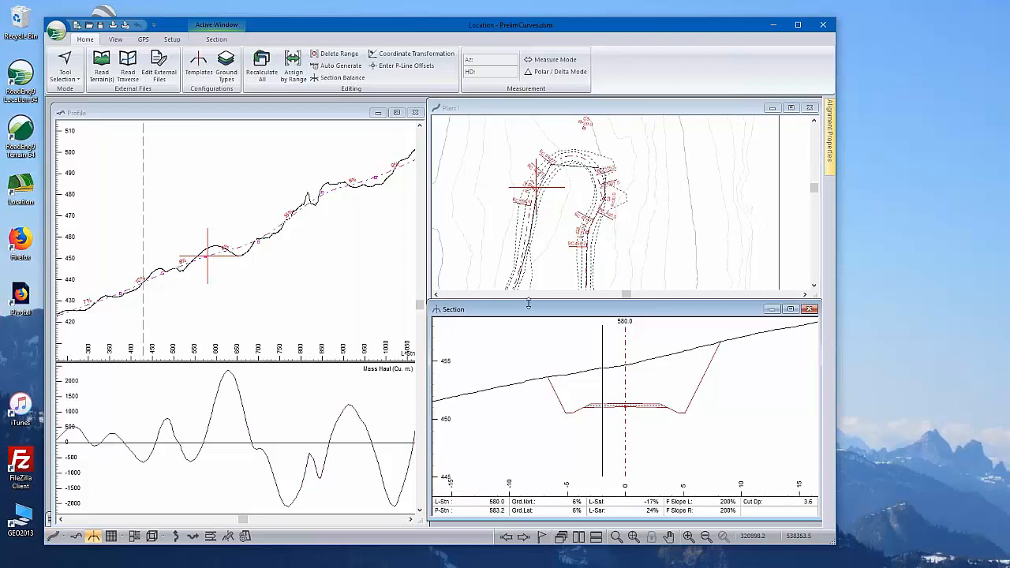
pyautogui.moveTo(528, 304); pyautogui.dragTo(528, 344)
pyautogui.moveTo(528, 302); pyautogui.dragTo(528, 333)
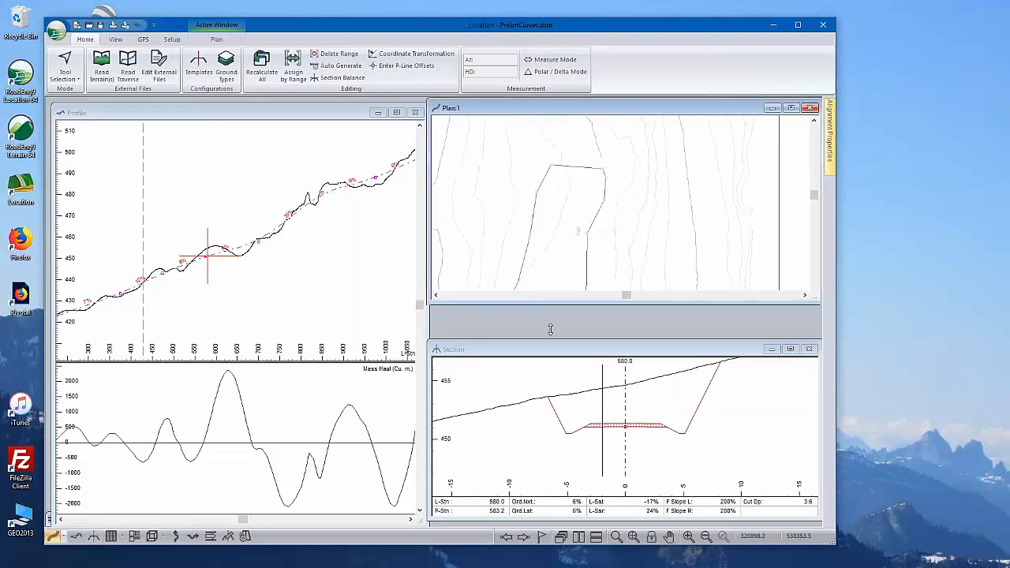
pyautogui.scroll(2, 725, 173)
# Examine the horizontal curves along both legs of the road below the switchback in the Plan window
pyautogui.moveTo(725, 173); pyautogui.dragTo(686, 254, button='middle')
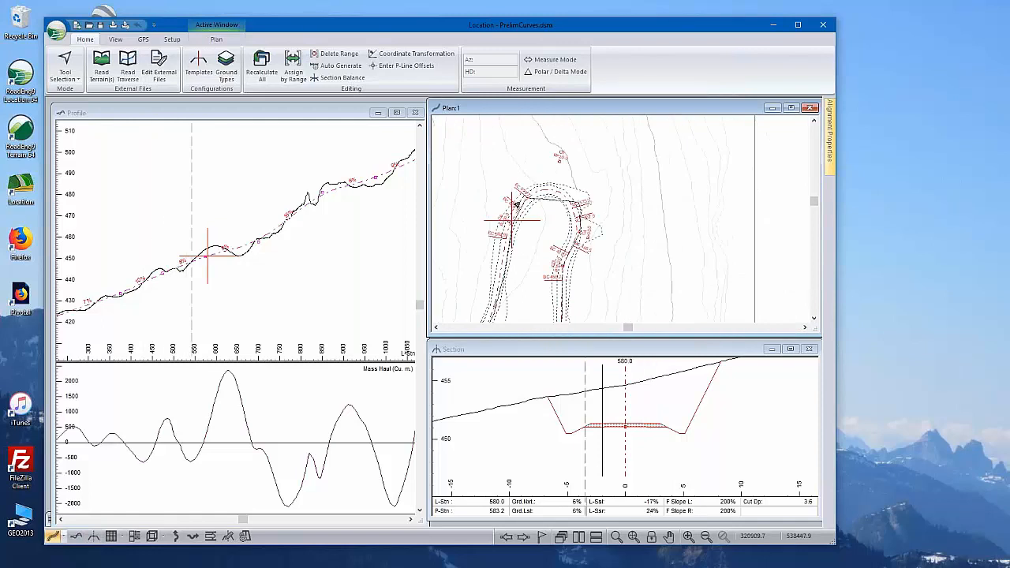
pyautogui.moveTo(670, 172); pyautogui.dragTo(675, 164, button='middle')
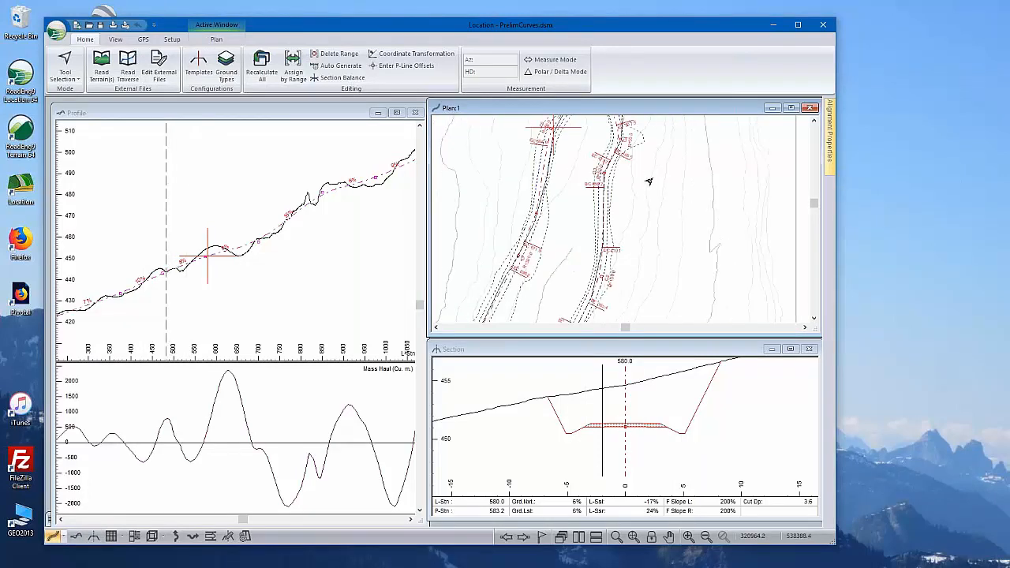
pyautogui.moveTo(655, 261); pyautogui.dragTo(711, 144, button='middle')
pyautogui.moveTo(625, 312); pyautogui.dragTo(604, 266, button='middle')
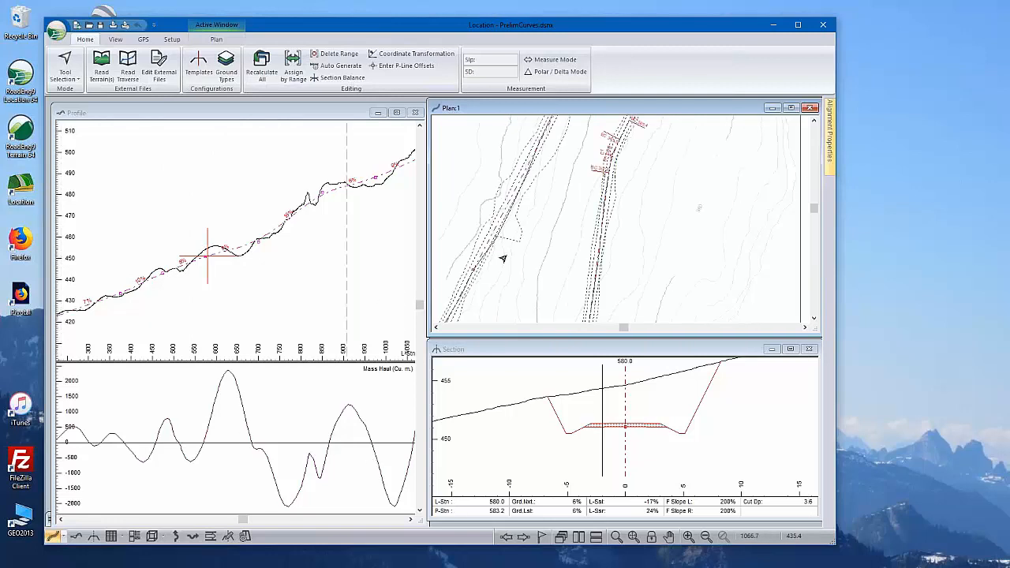
pyautogui.moveTo(655, 207); pyautogui.dragTo(621, 313, button='middle')
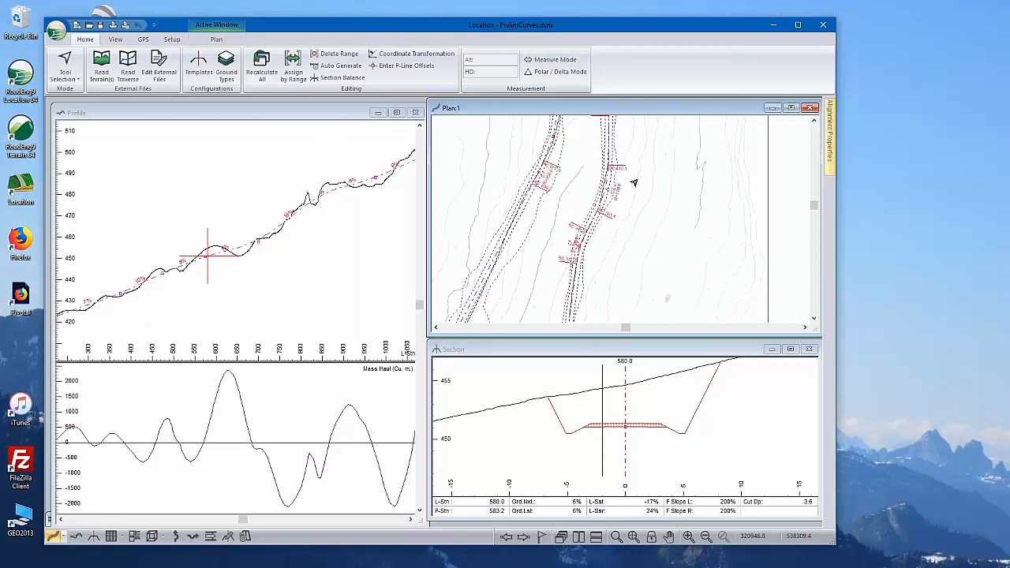
pyautogui.moveTo(628, 227); pyautogui.dragTo(607, 280, button='middle')
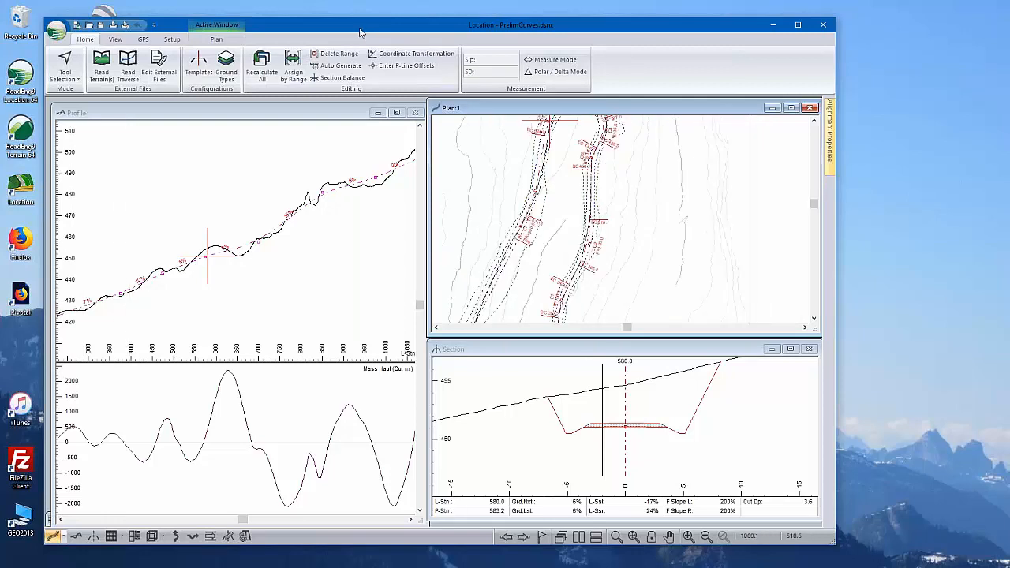
pyautogui.moveTo(362, 34); pyautogui.dragTo(375, 32)
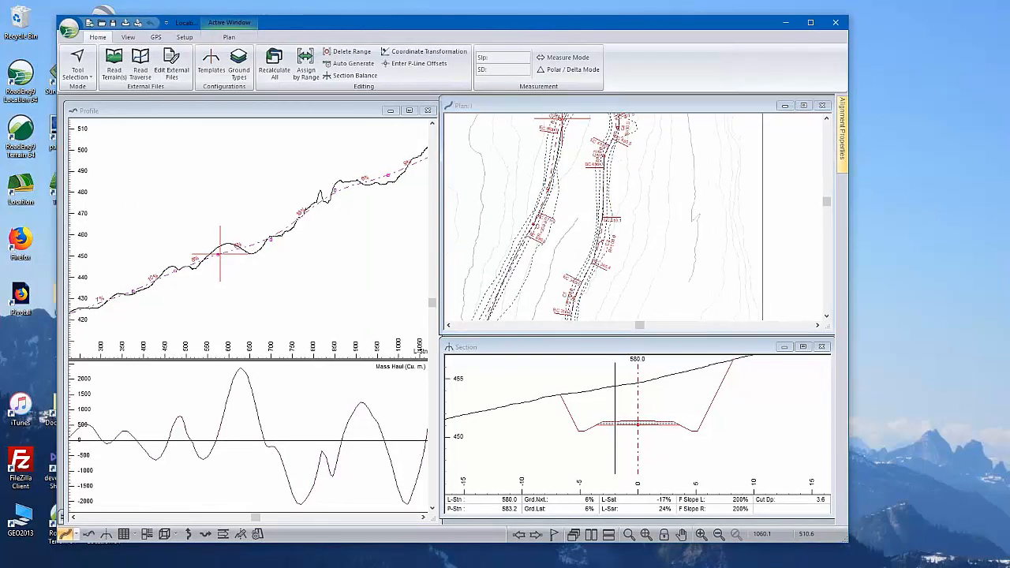
# Save the design as a Softree-Terrain (*.terx) file named SG1.terx in the Complete folder
pyautogui.click(69, 29)
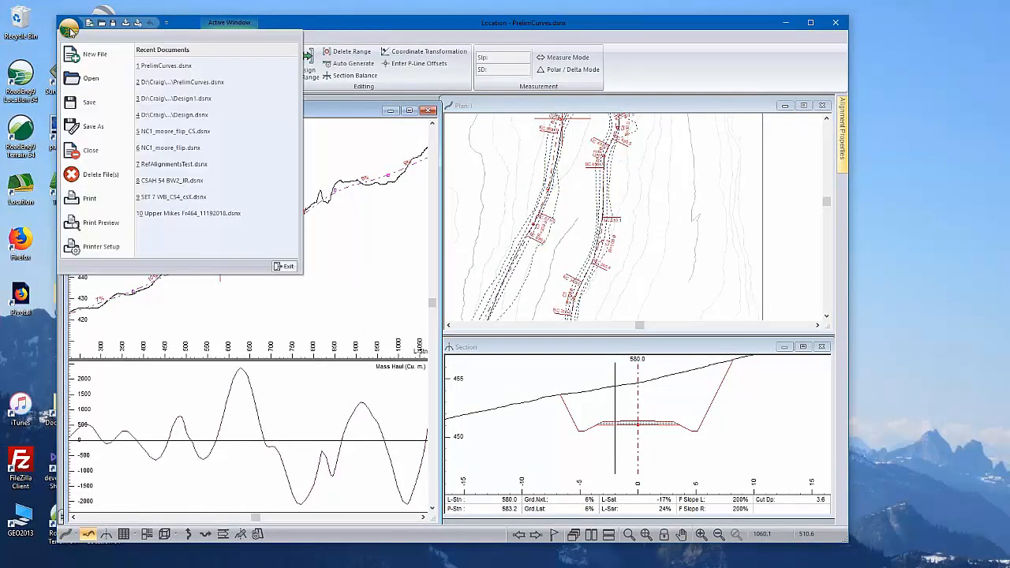
pyautogui.click(87, 127)
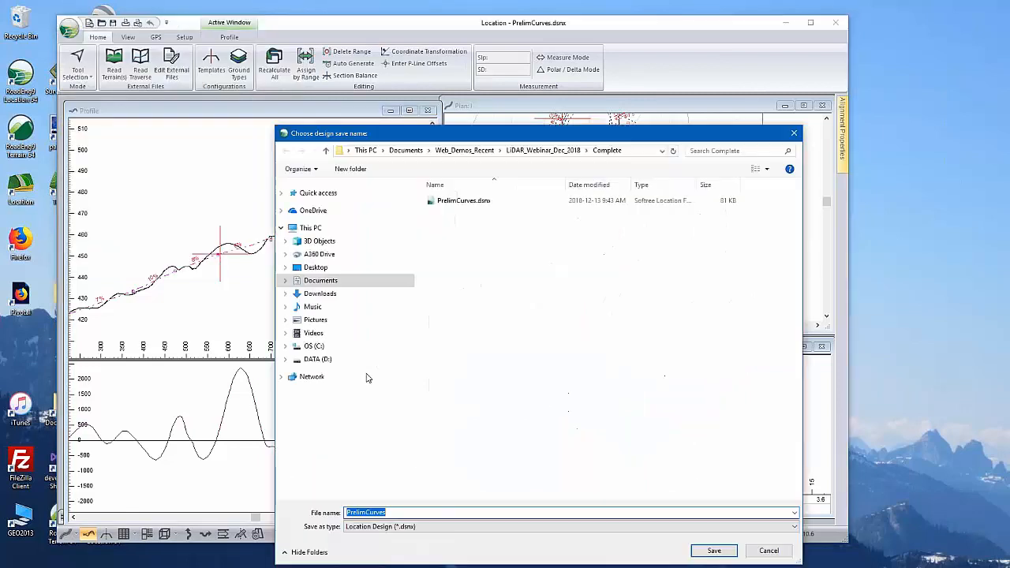
pyautogui.click(375, 526)
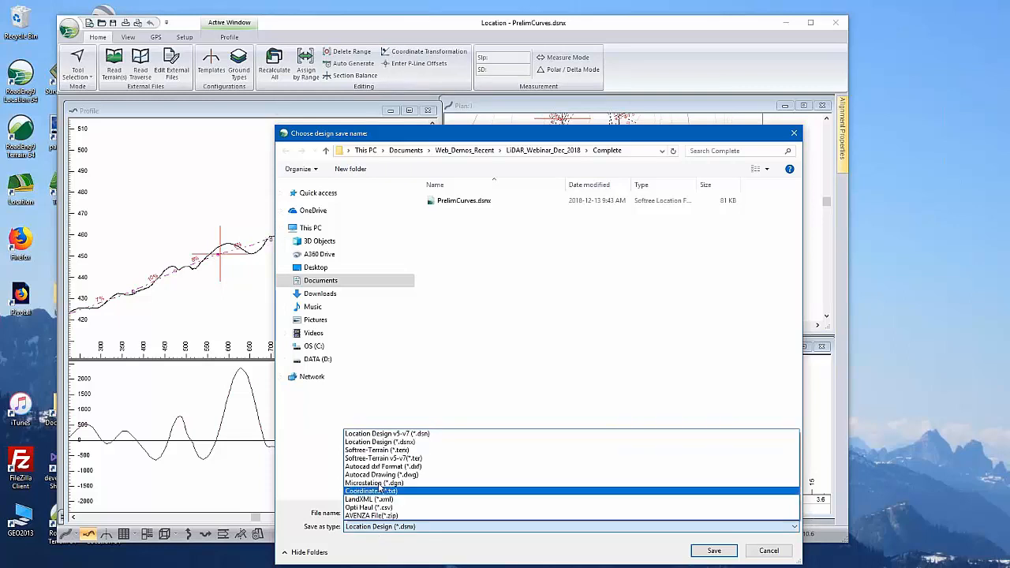
pyautogui.click(382, 450)
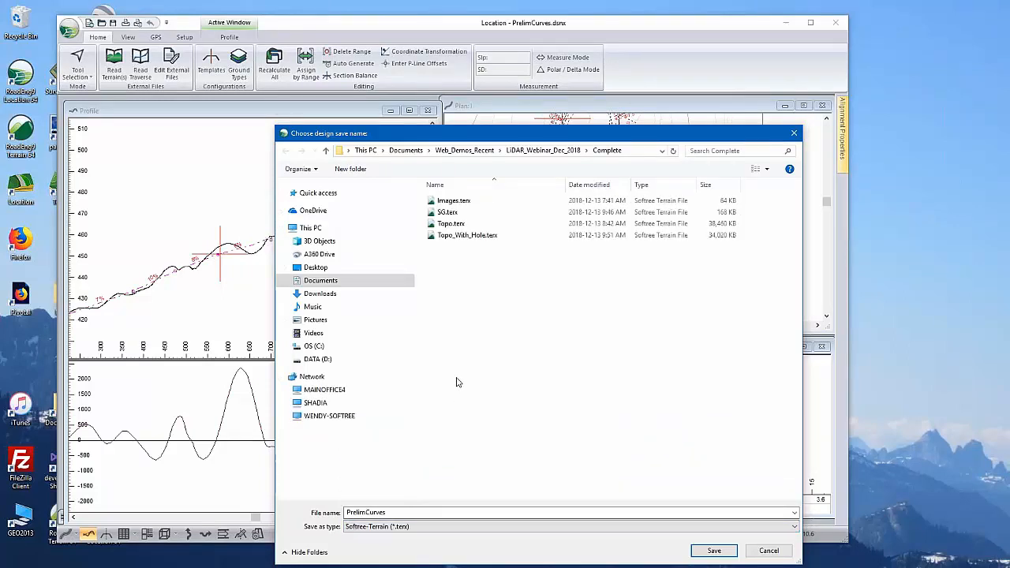
pyautogui.click(446, 213)
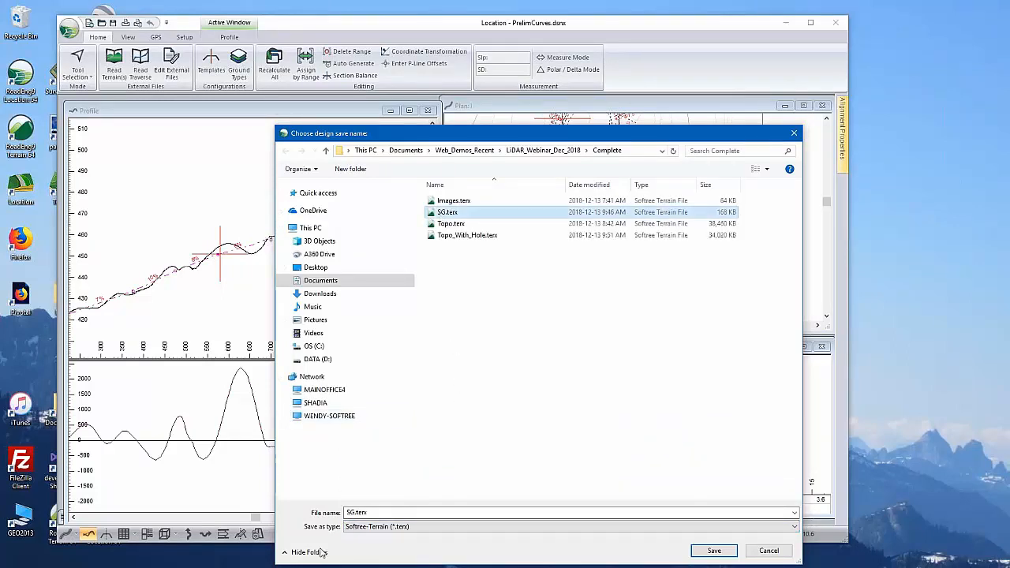
pyautogui.doubleClick(355, 512)
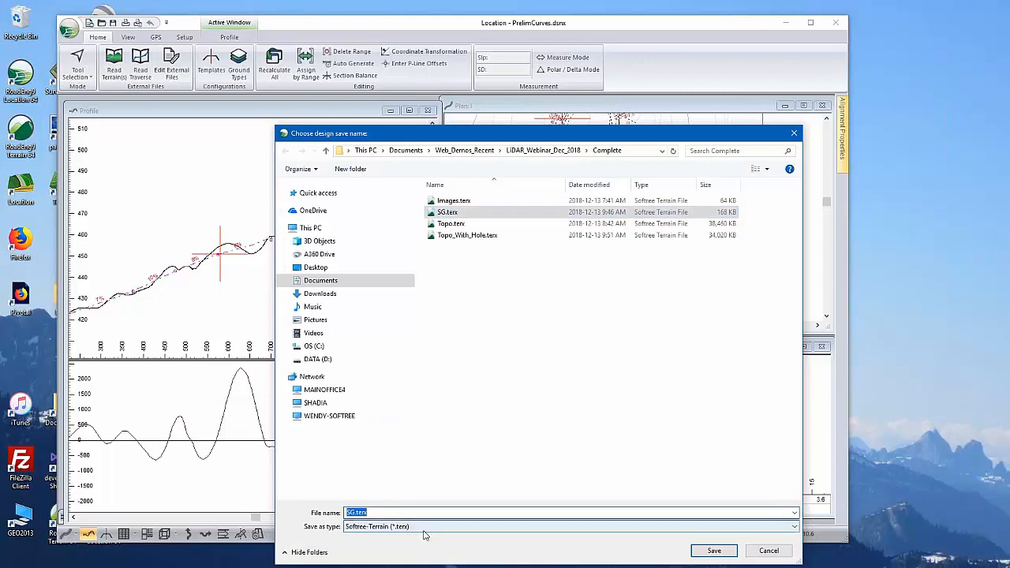
pyautogui.click(355, 513)
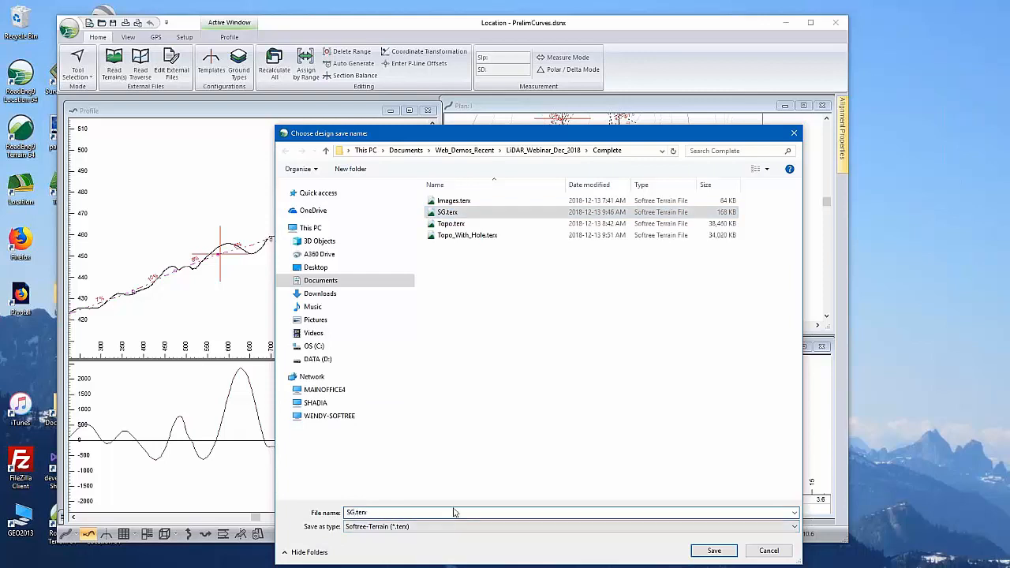
pyautogui.write('1')
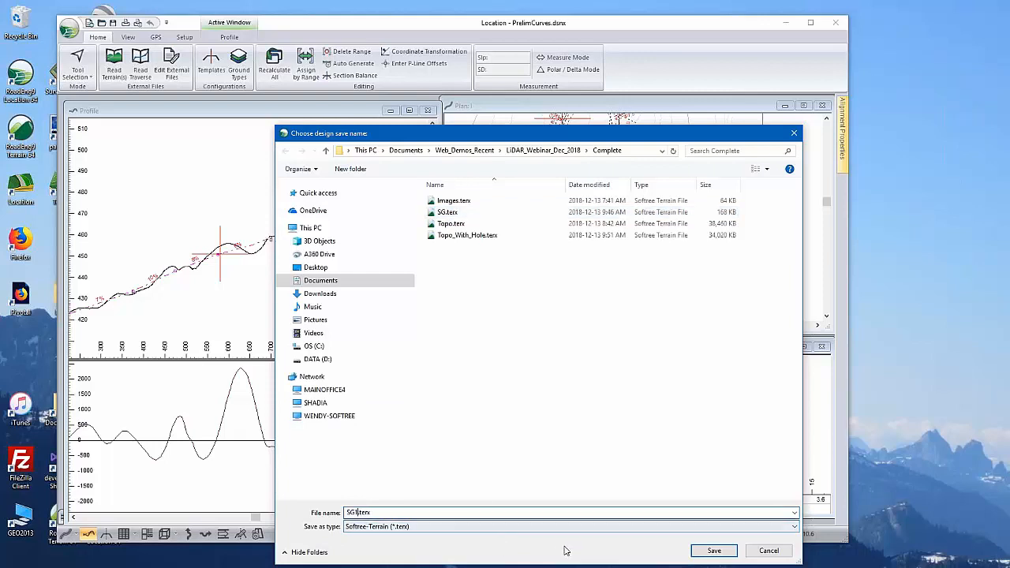
pyautogui.click(713, 552)
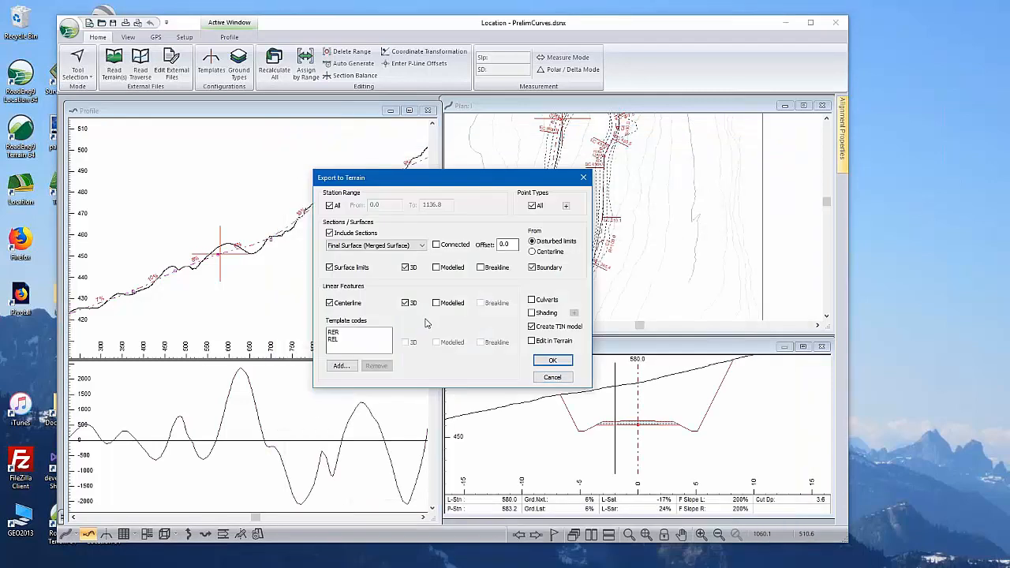
# Remove the template codes REL and RER from the linear features of the terrain export
pyautogui.click(340, 339)
pyautogui.click(372, 367)
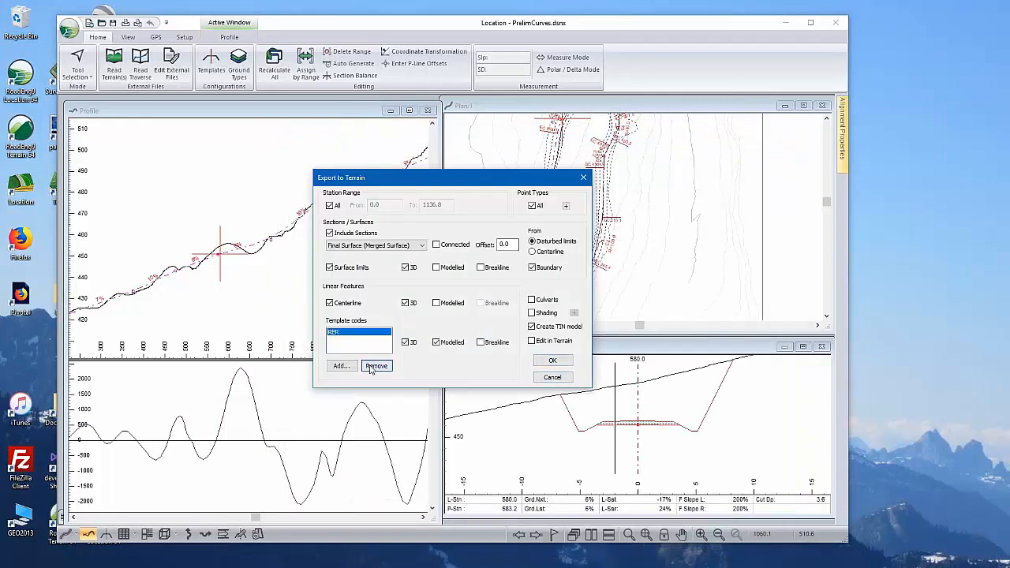
pyautogui.click(374, 366)
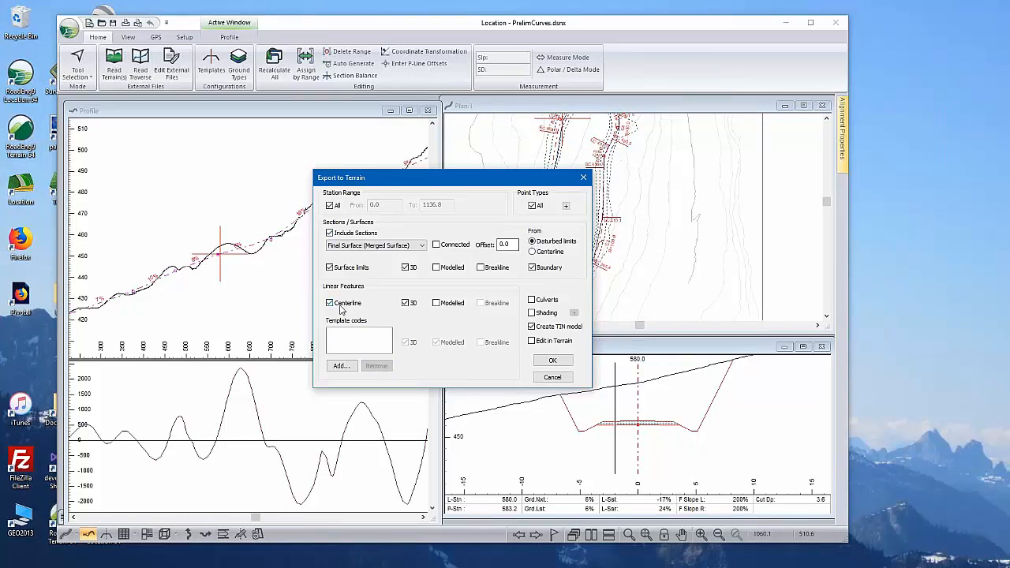
# Set the surface limits to Modelled and Breakline, enable Edit in Terrain, and run the export
pyautogui.click(450, 268)
pyautogui.click(482, 269)
pyautogui.click(551, 342)
pyautogui.click(550, 361)
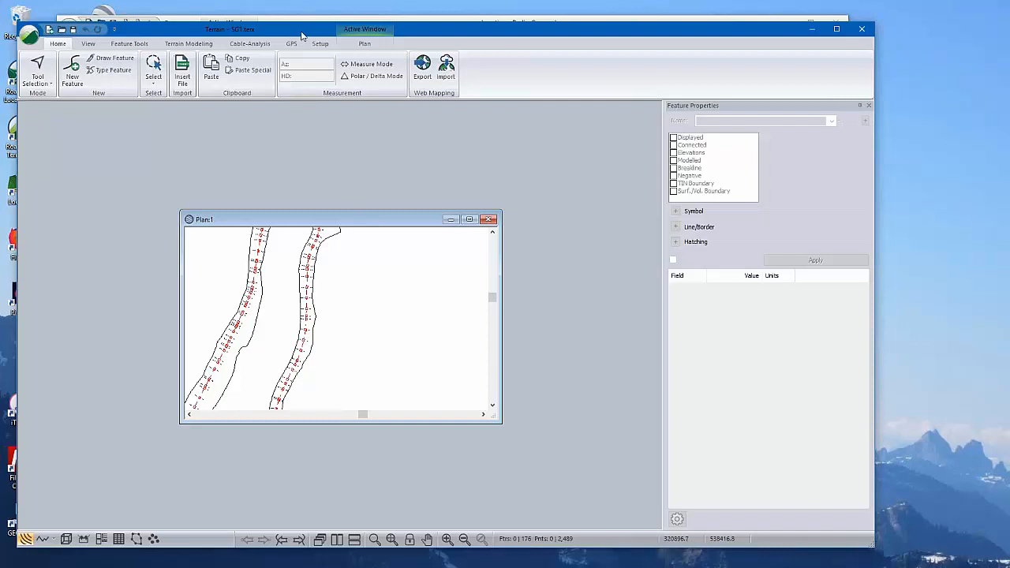
# Maximize the Plan window of SG1.terx and bring the whole exported road into view
pyautogui.doubleClick(312, 224)
pyautogui.moveTo(341, 286)
pyautogui.mouseDown(button='middle')
pyautogui.moveTo(374, 245)
pyautogui.moveTo(395, 183)
pyautogui.mouseUp(button='middle')
pyautogui.scroll(-4, 303, 310)
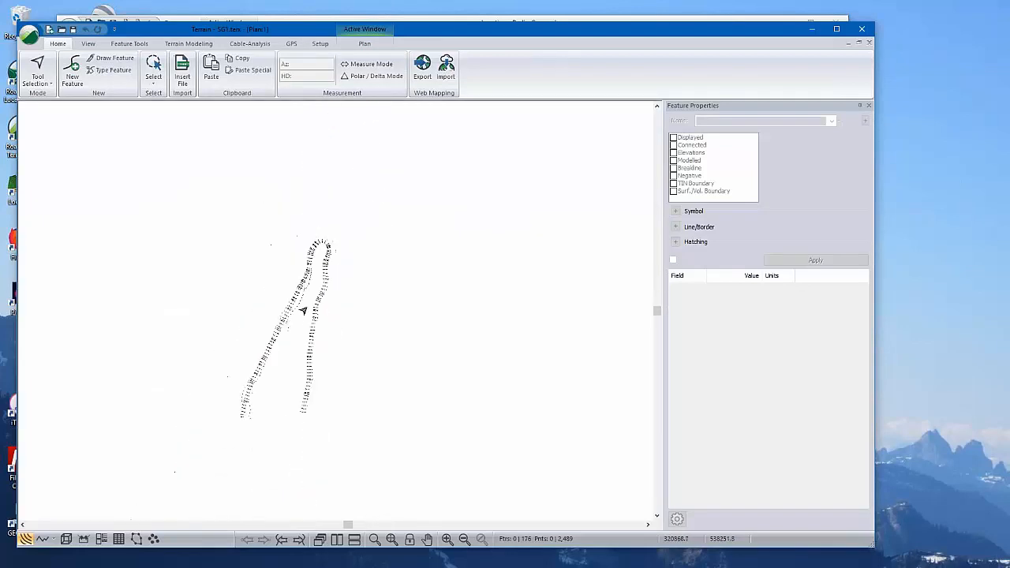
pyautogui.moveTo(339, 326)
pyautogui.mouseDown(button='middle')
pyautogui.moveTo(324, 287)
pyautogui.moveTo(449, 288)
pyautogui.mouseUp(button='middle')
pyautogui.scroll(3, 425, 288)
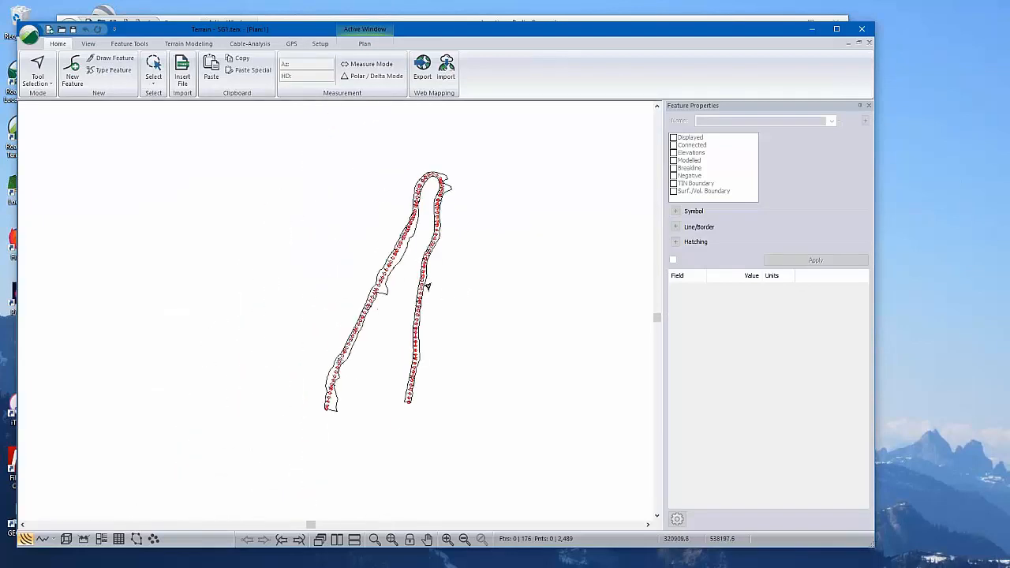
pyautogui.scroll(1, 426, 286)
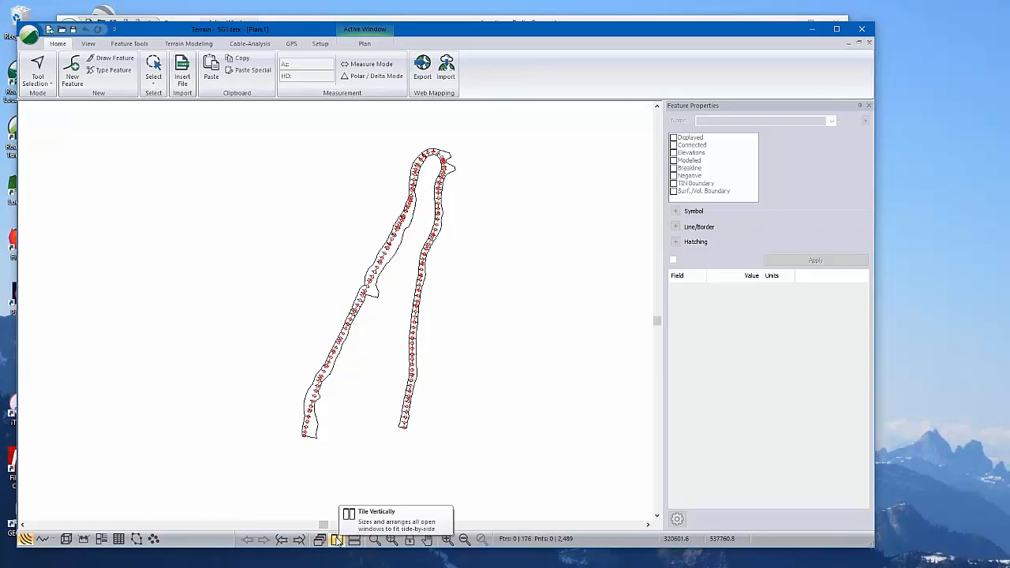
# Open a 3D view of the exported road surface, tile it vertically beside the Plan window, and inspect the surface
pyautogui.click(337, 540)
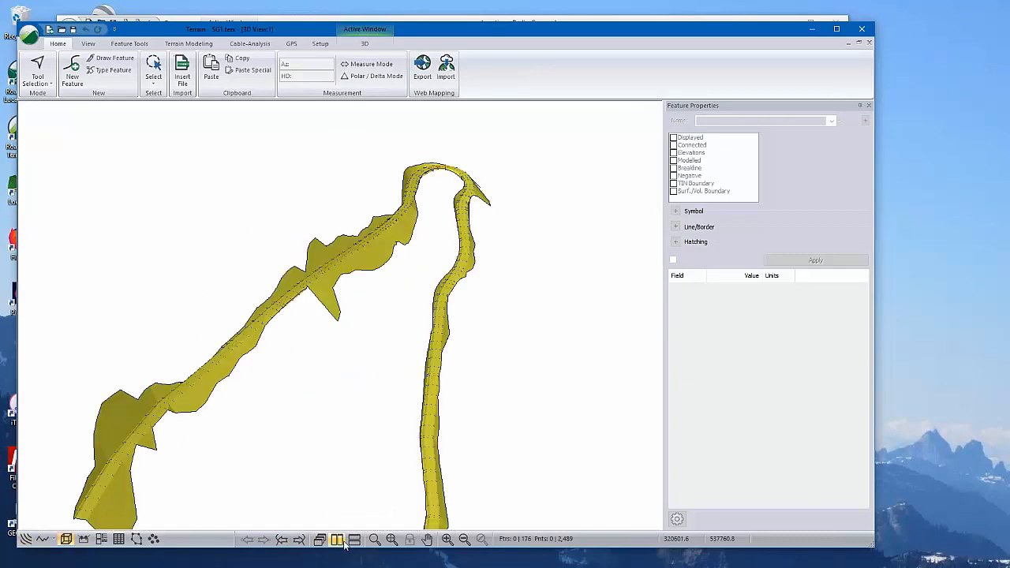
pyautogui.click(337, 540)
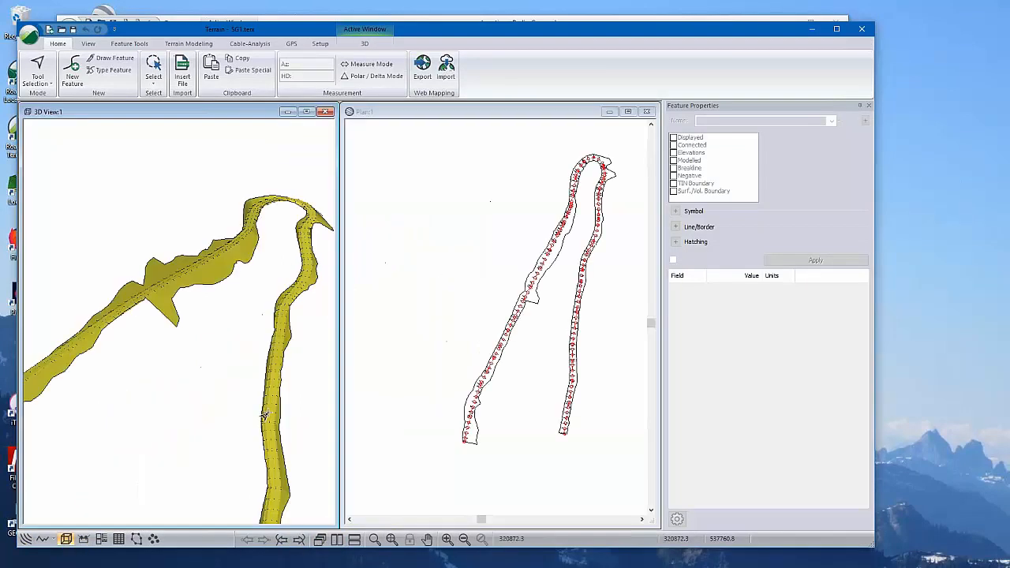
pyautogui.moveTo(265, 416); pyautogui.dragTo(249, 302, button='middle')
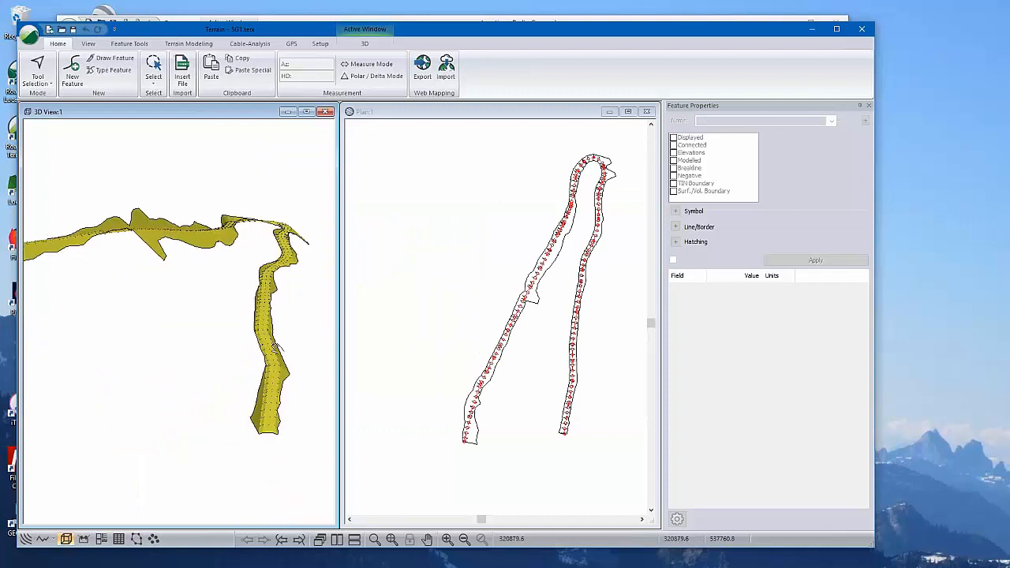
pyautogui.moveTo(276, 347); pyautogui.dragTo(275, 315, button='middle')
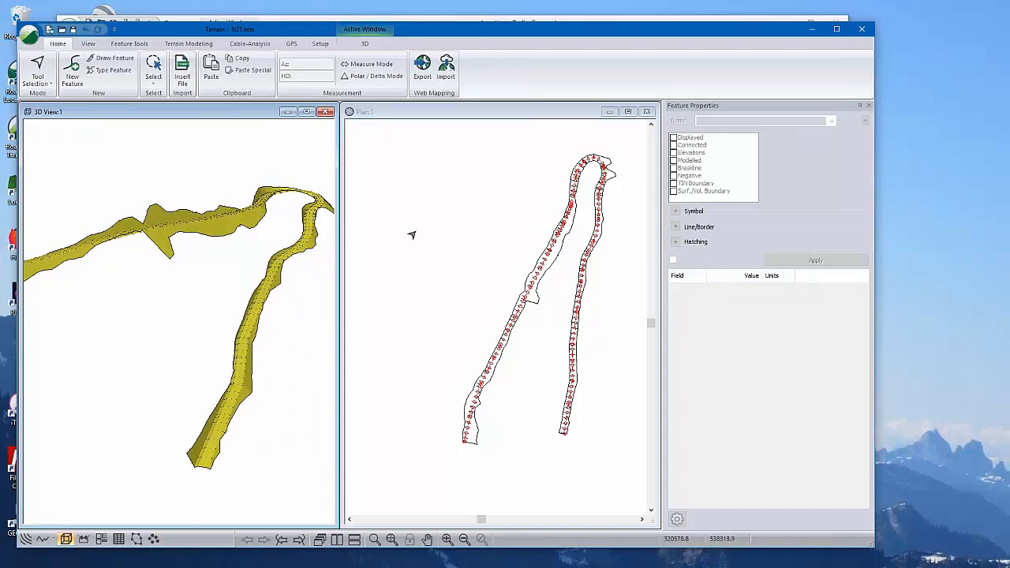
pyautogui.moveTo(411, 235); pyautogui.dragTo(383, 226, button='middle')
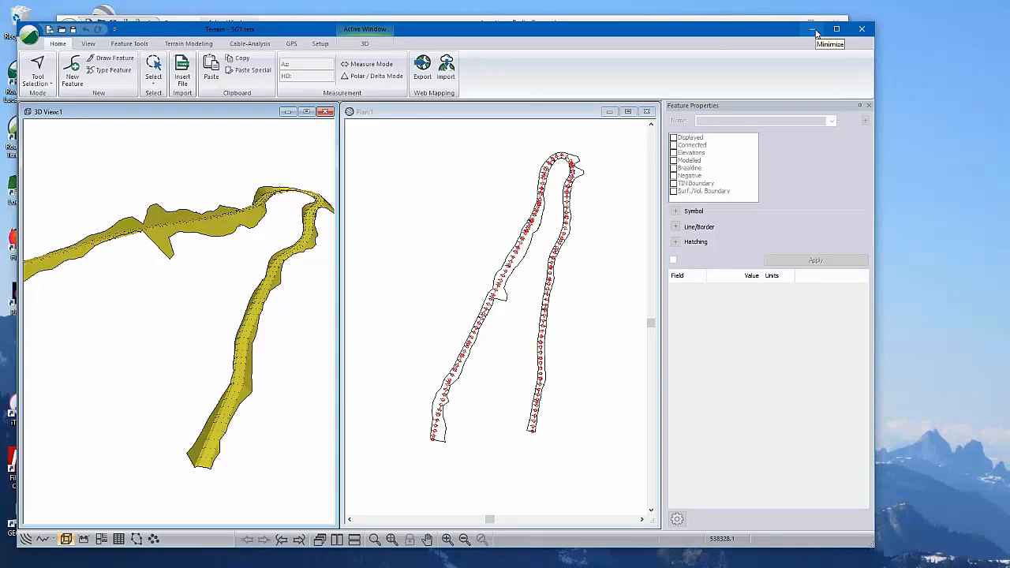
pyautogui.click(397, 131)
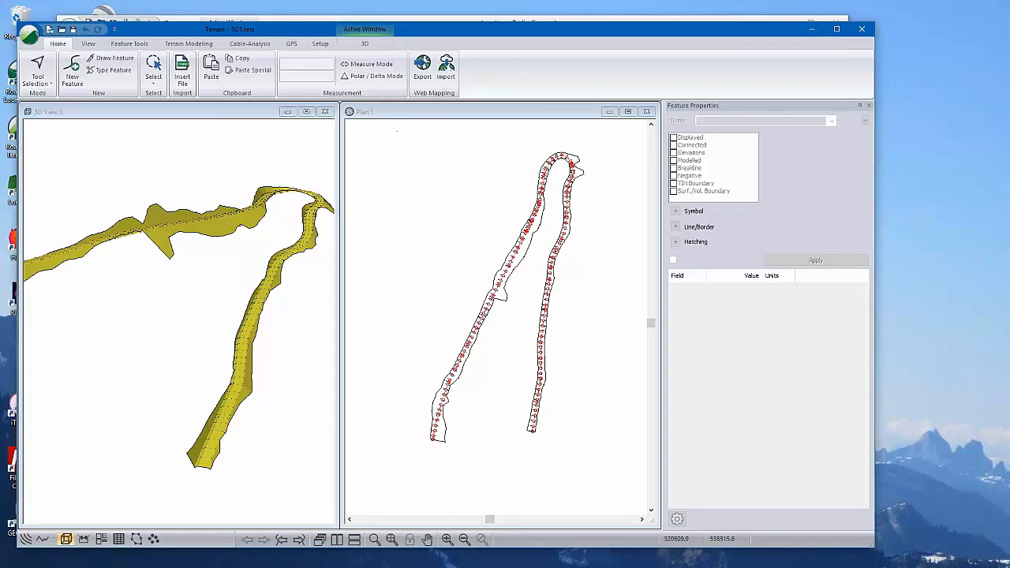
pyautogui.click(216, 116)
pyautogui.click(430, 113)
pyautogui.click(240, 111)
pyautogui.click(400, 158)
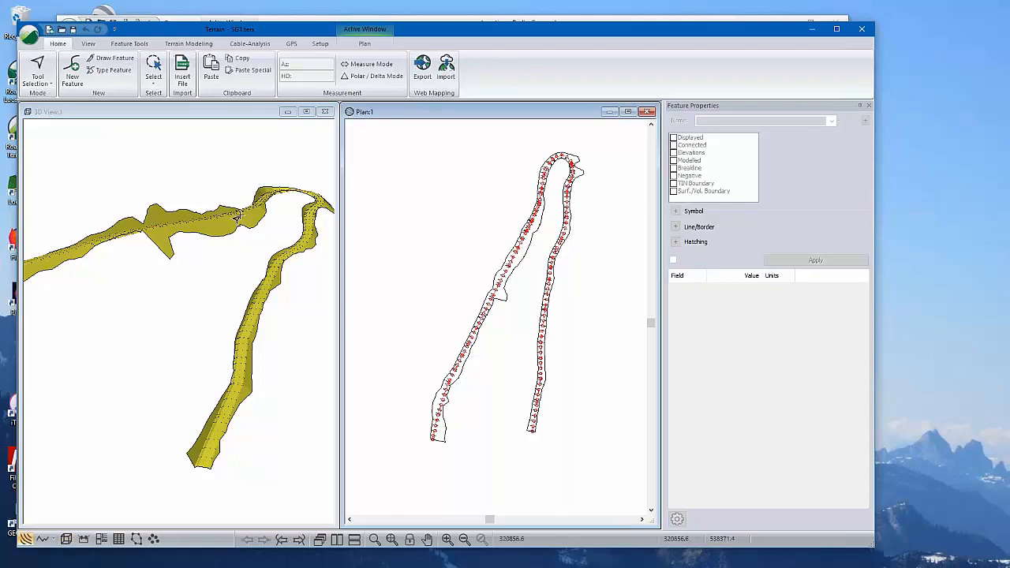
# Minimize the SG1.terx and PrelimCurves.dsnx windows and start a new Terrain session
pyautogui.moveTo(239, 216)
pyautogui.click(812, 25)
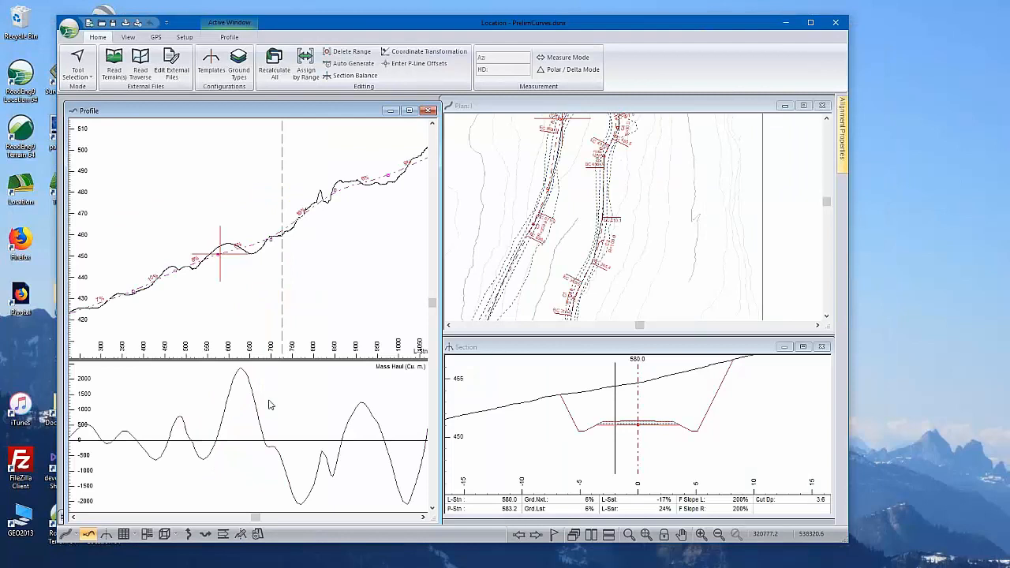
pyautogui.click(785, 22)
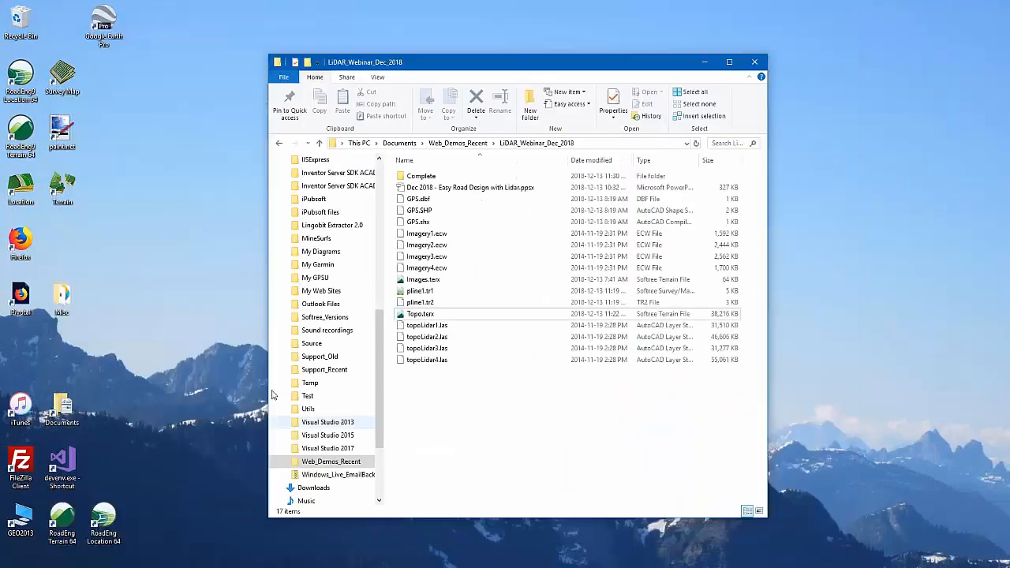
pyautogui.click(161, 326)
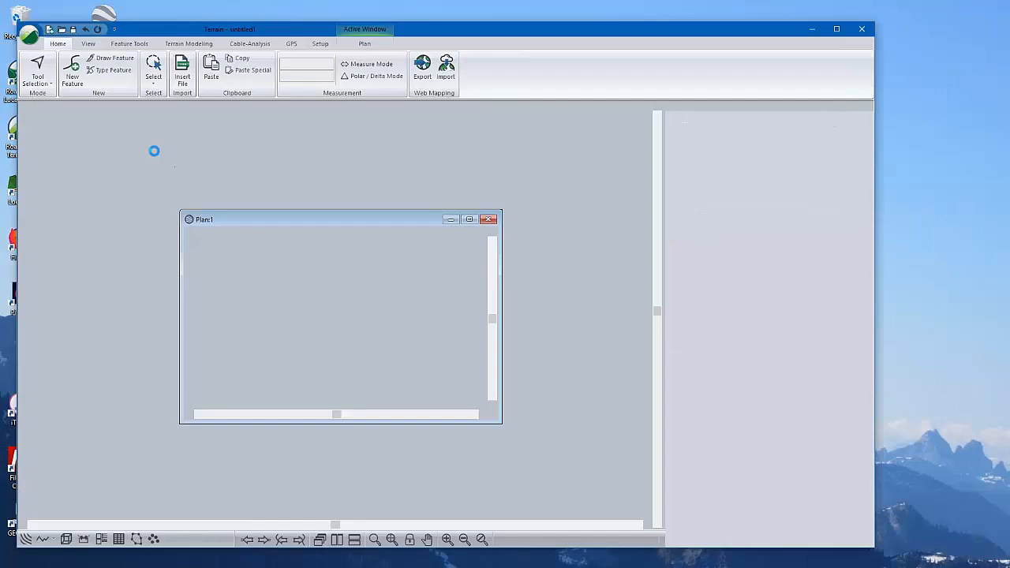
# Open Topo.terx from the Complete folder inside LiDAR_Webinar_Dec_2018
pyautogui.click(29, 34)
pyautogui.click(60, 84)
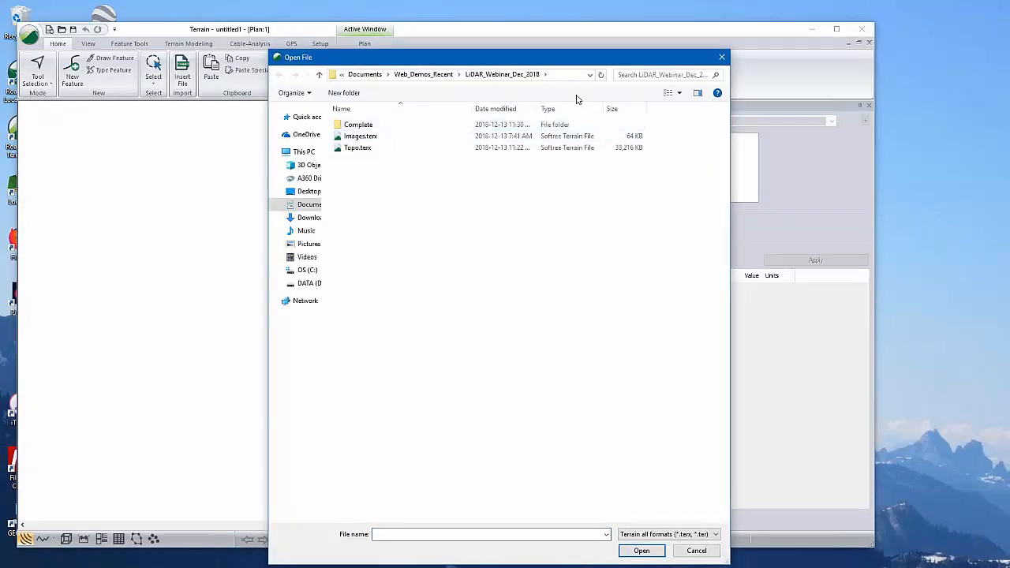
pyautogui.click(357, 145)
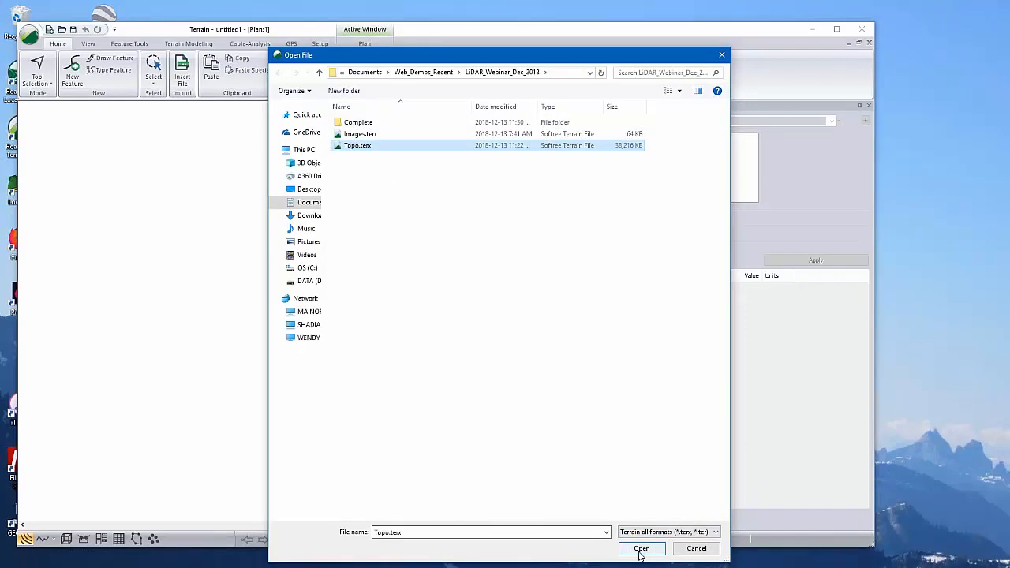
pyautogui.doubleClick(355, 122)
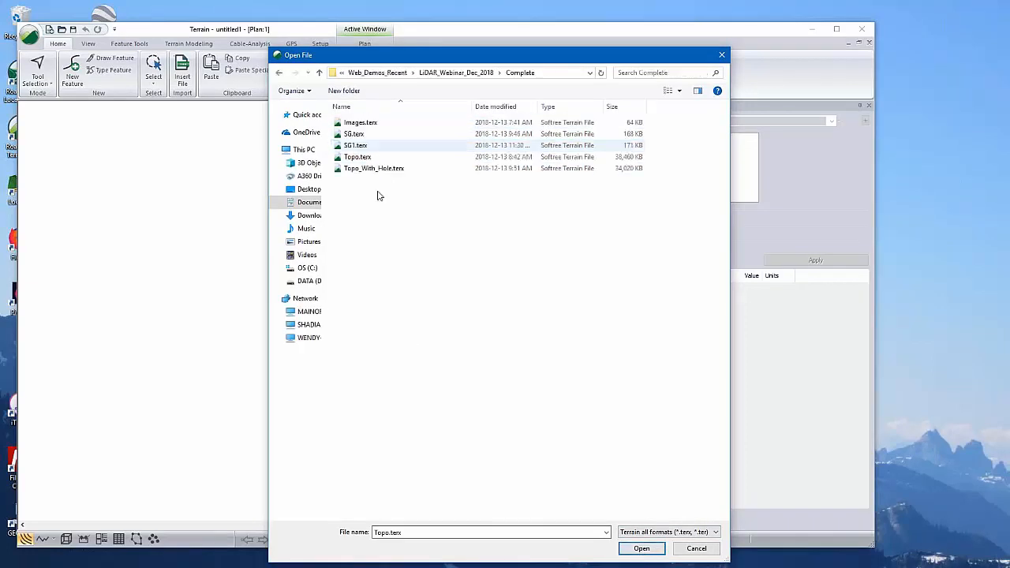
pyautogui.click(353, 156)
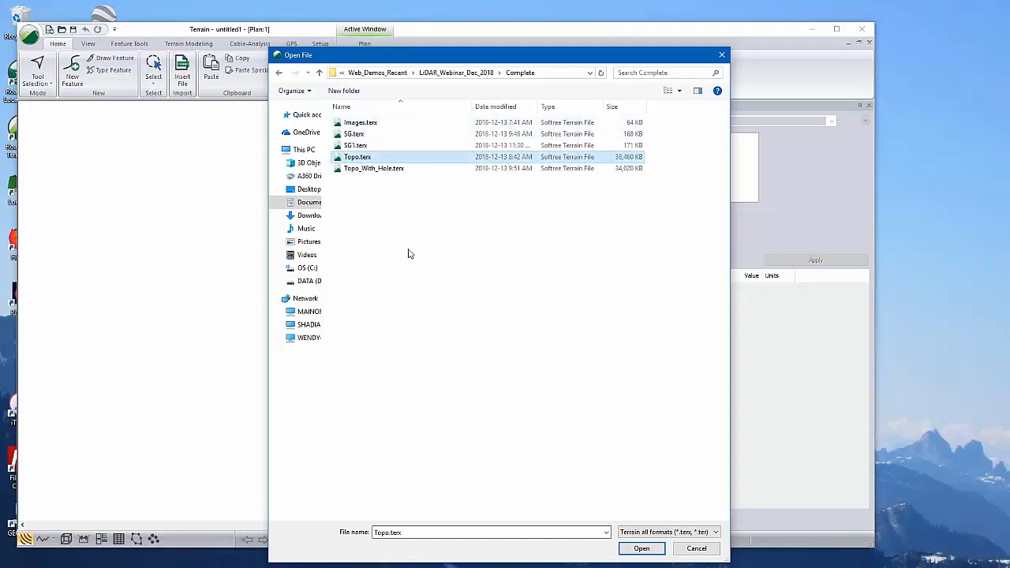
pyautogui.click(642, 548)
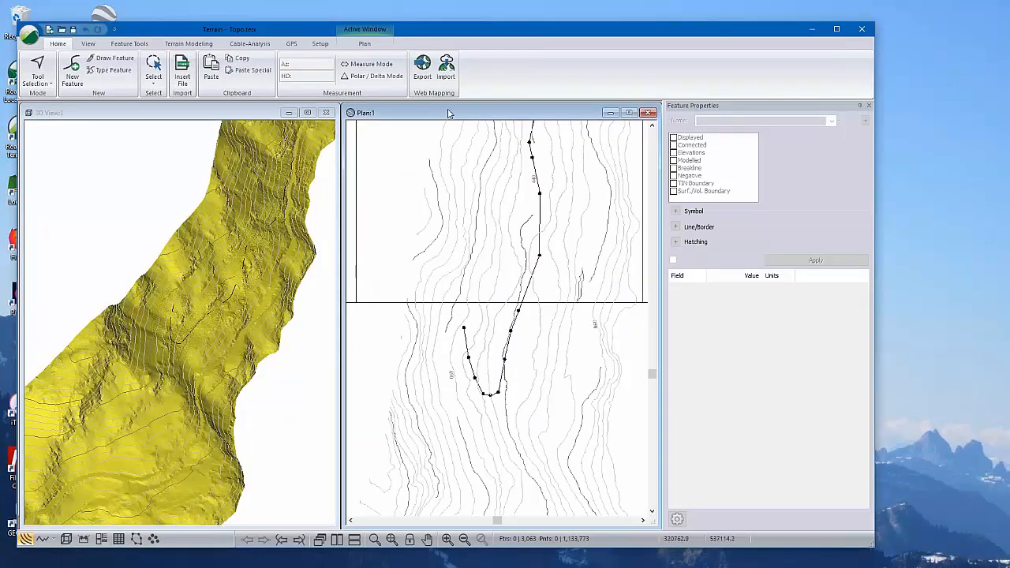
# Start a Merge Terrain operation on Topo.terx and set its TIN merge options to create a hole only, without inserting the source terrain
pyautogui.moveTo(517, 276); pyautogui.dragTo(511, 302, button='middle')
pyautogui.scroll(-2, 501, 261)
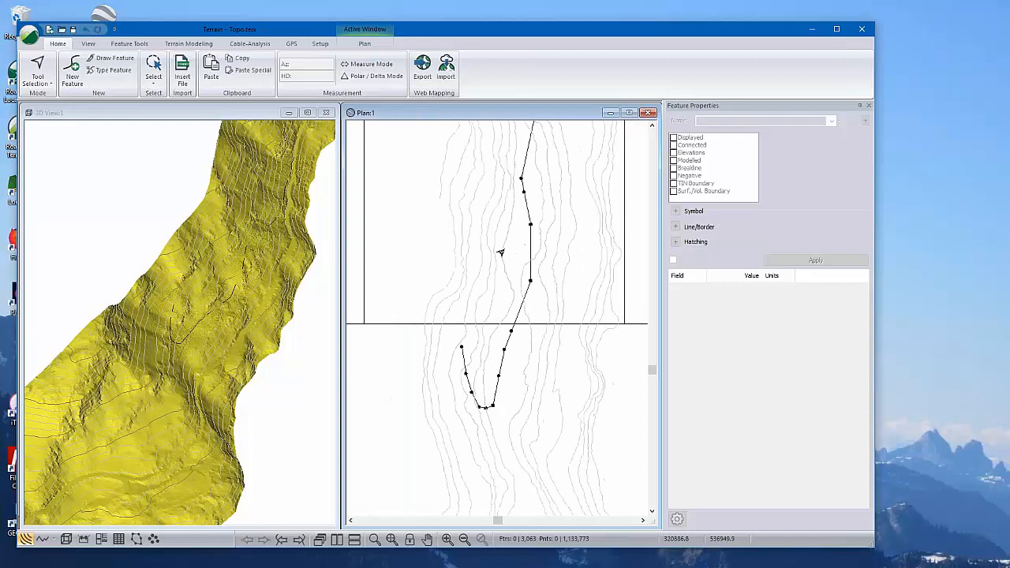
pyautogui.moveTo(484, 242); pyautogui.dragTo(466, 268, button='middle')
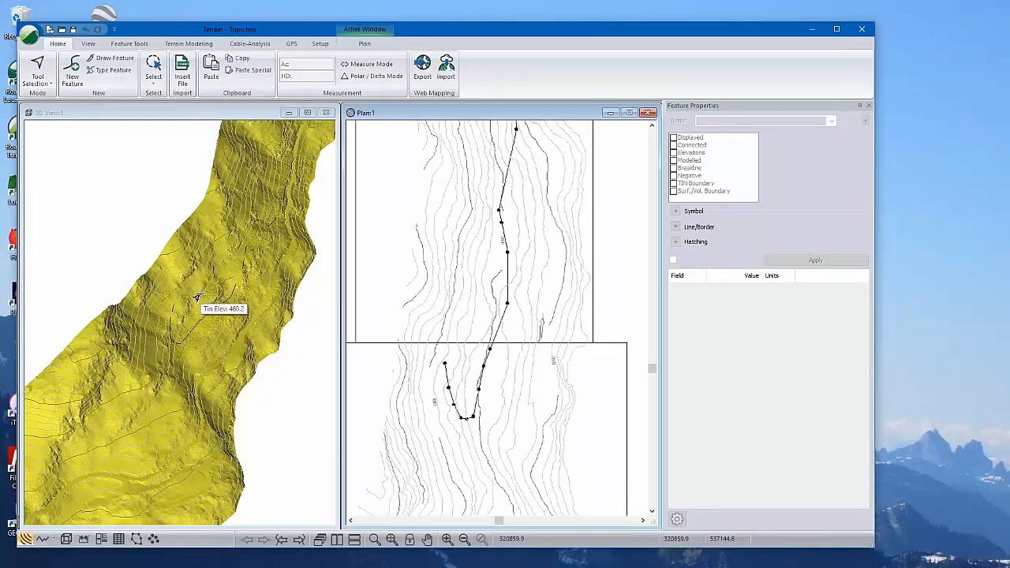
pyautogui.click(29, 36)
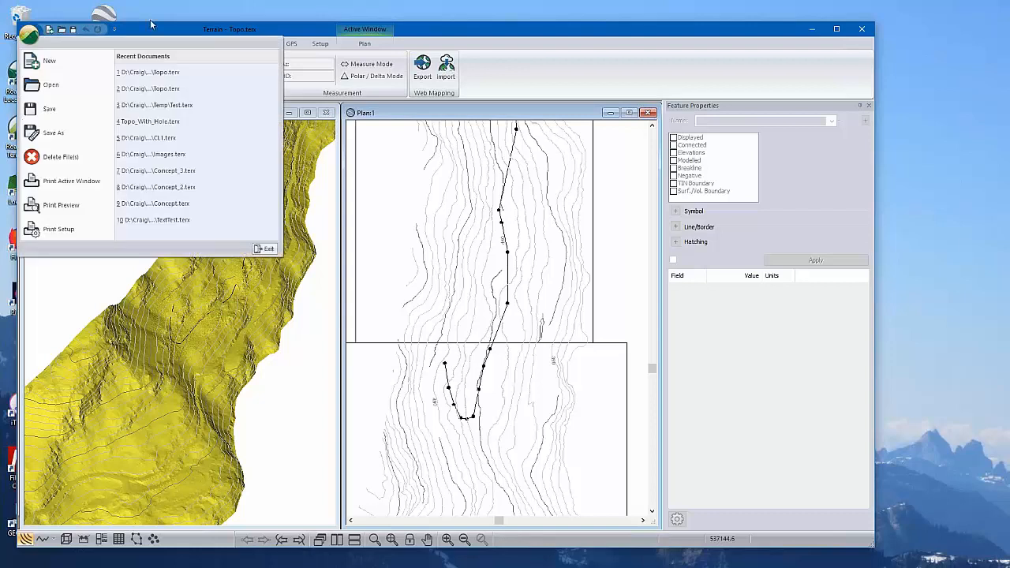
pyautogui.click(179, 25)
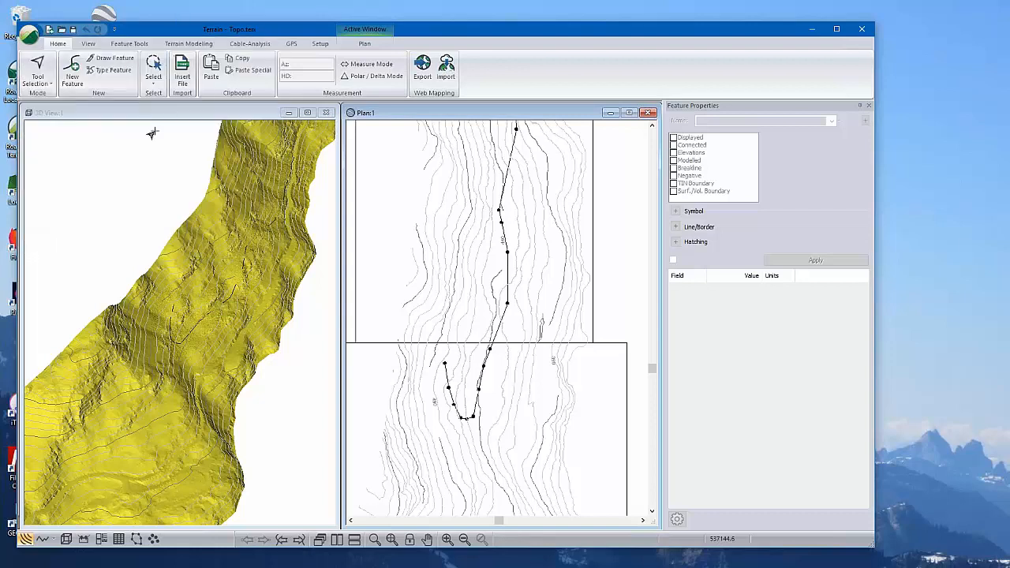
pyautogui.click(201, 43)
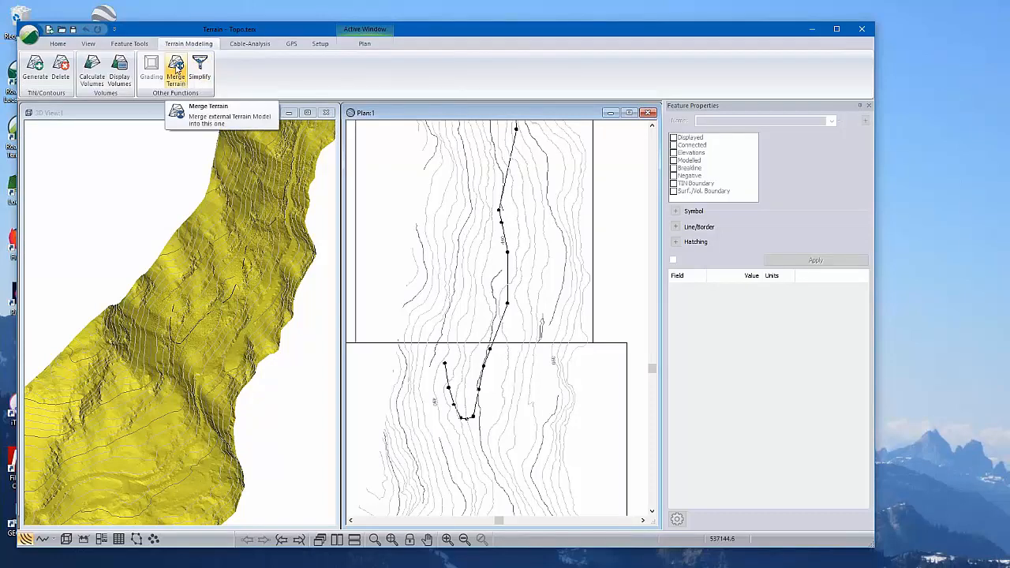
pyautogui.click(176, 69)
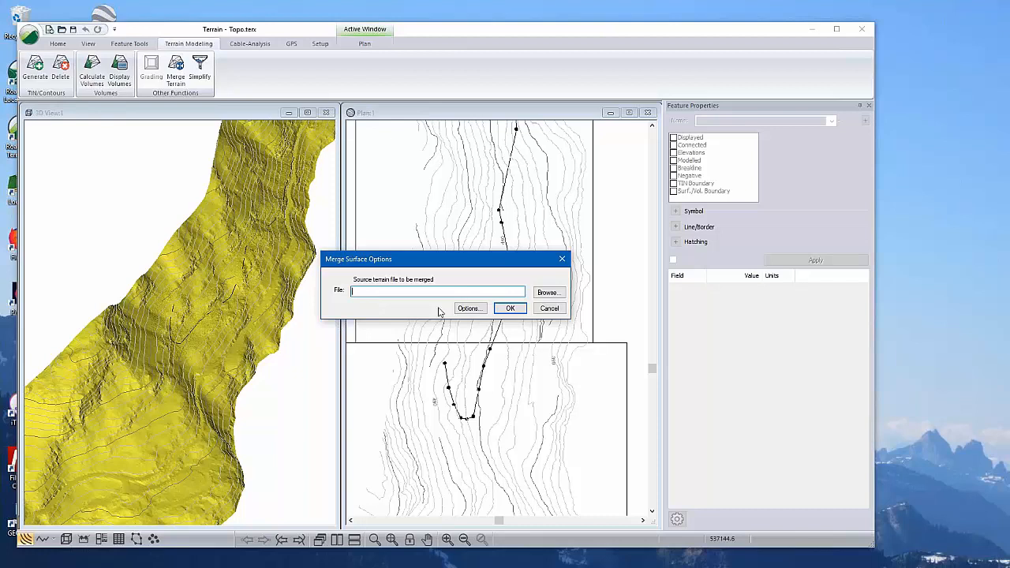
pyautogui.click(469, 307)
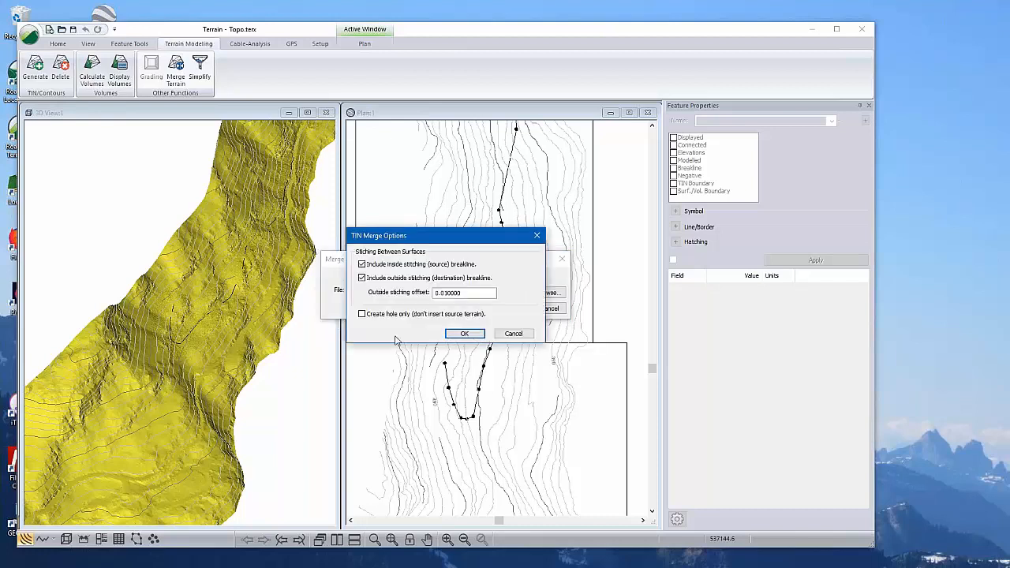
pyautogui.click(361, 315)
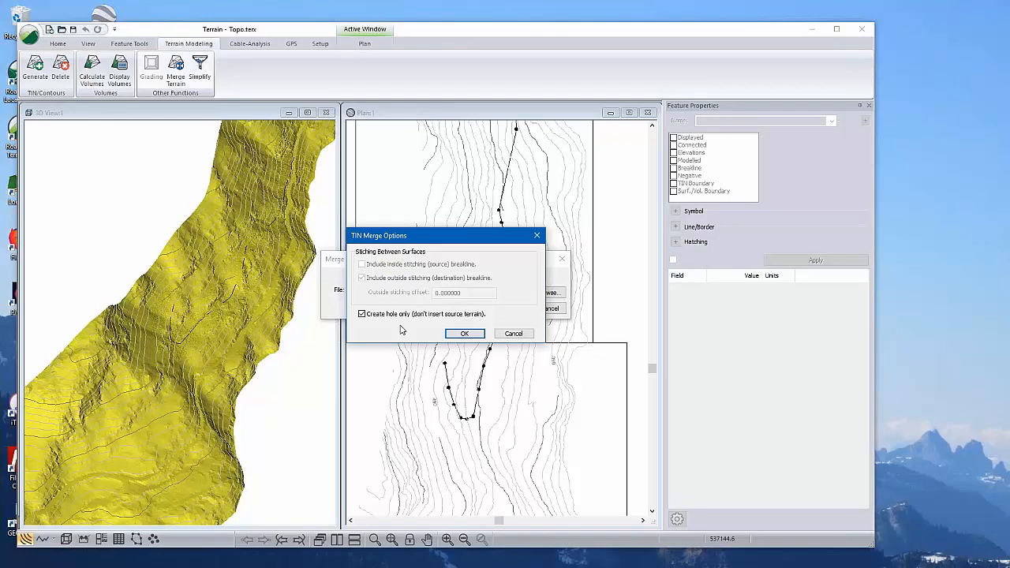
pyautogui.click(465, 335)
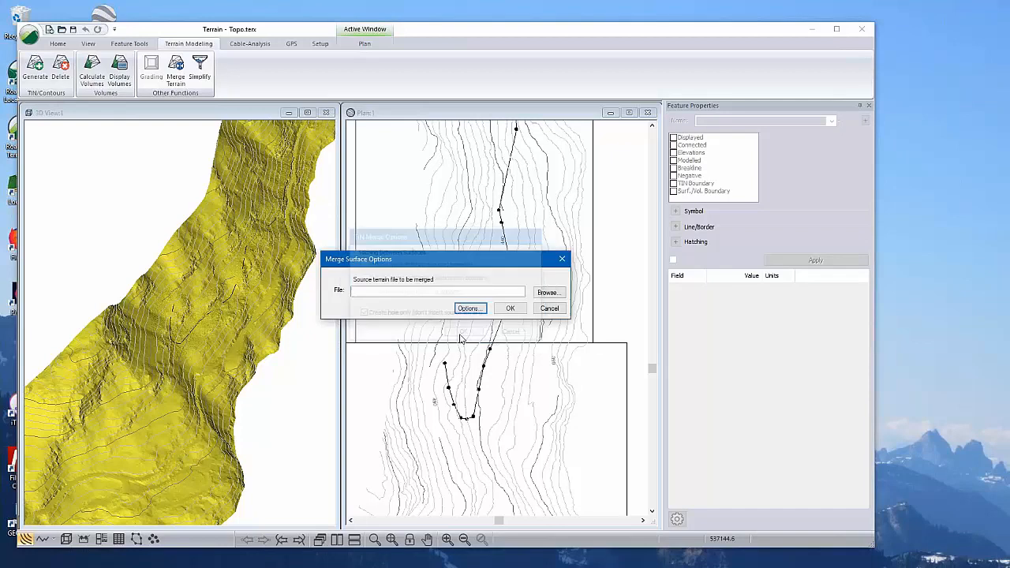
# Choose SG1.terx from the Complete folder as the source terrain file and run the merge
pyautogui.click(556, 293)
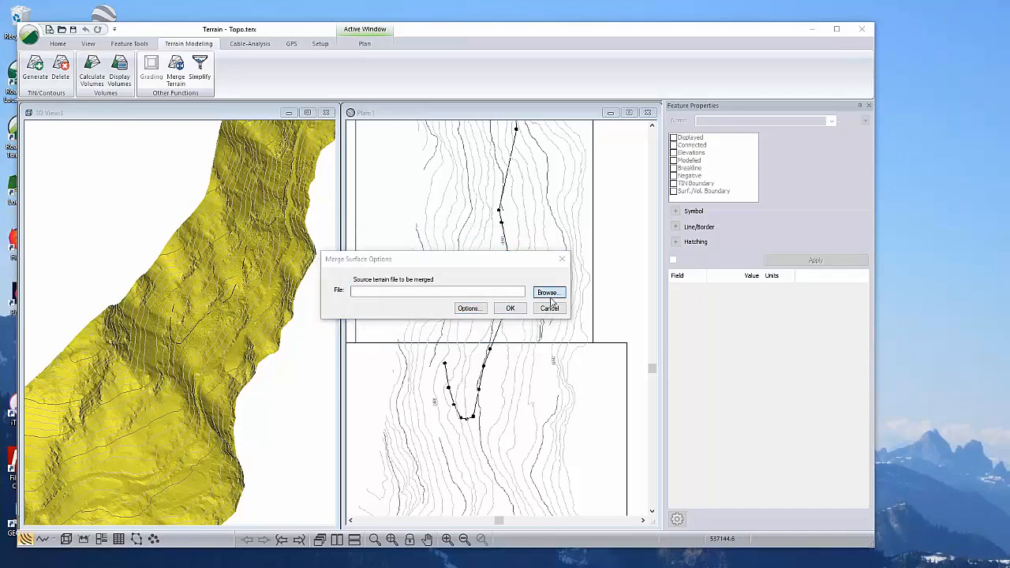
pyautogui.click(409, 150)
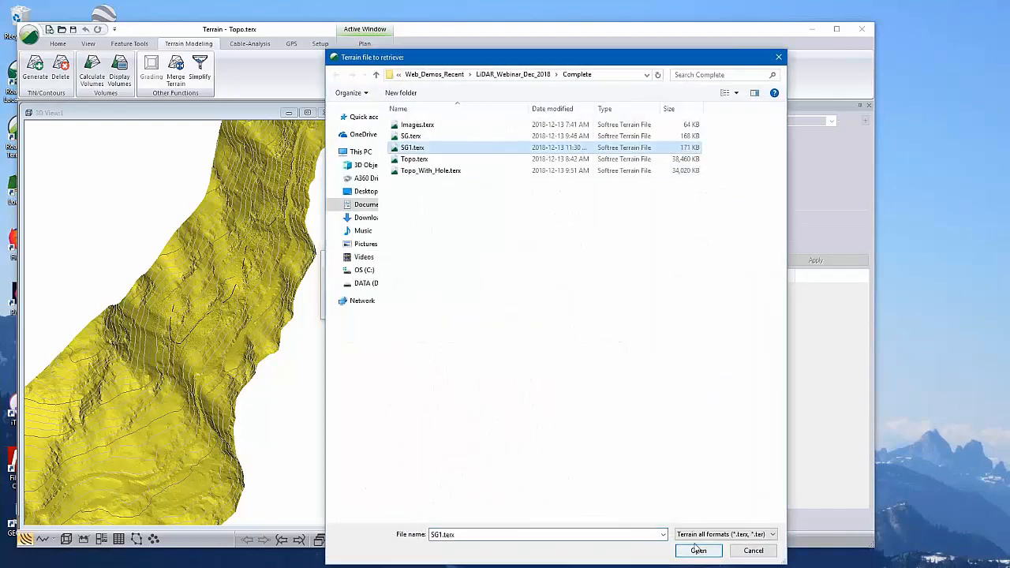
pyautogui.click(698, 550)
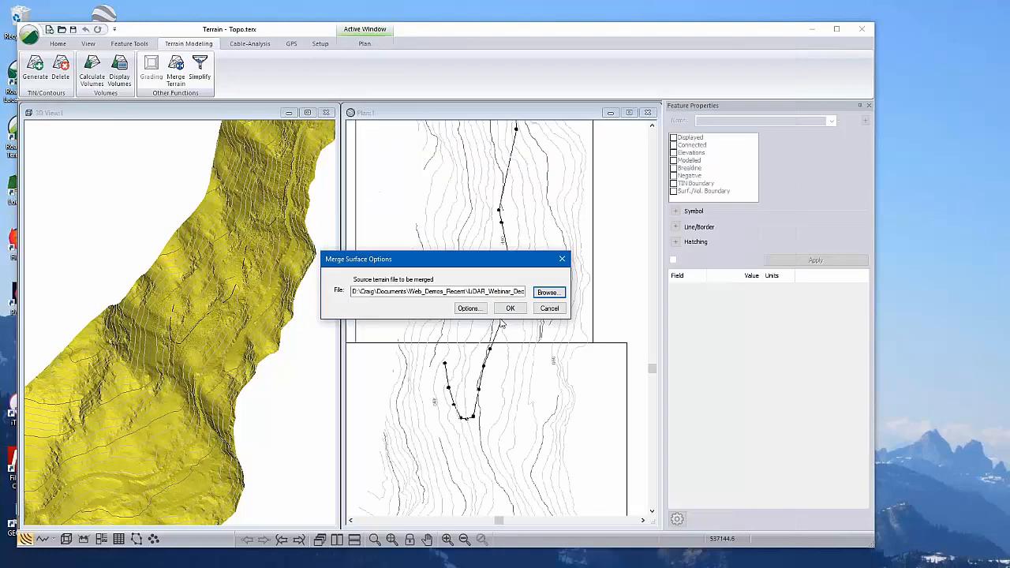
pyautogui.click(507, 309)
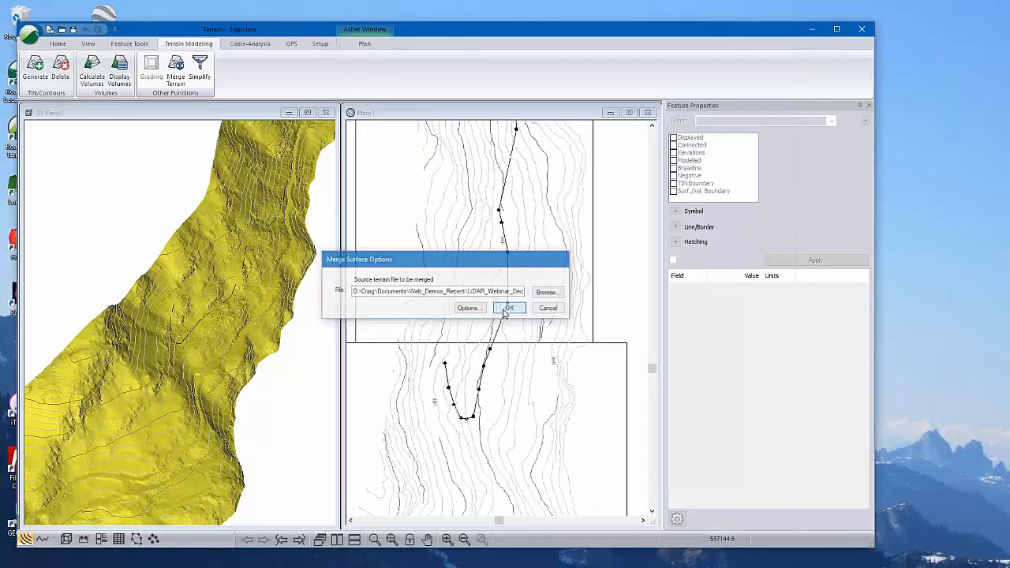
pyautogui.click(408, 298)
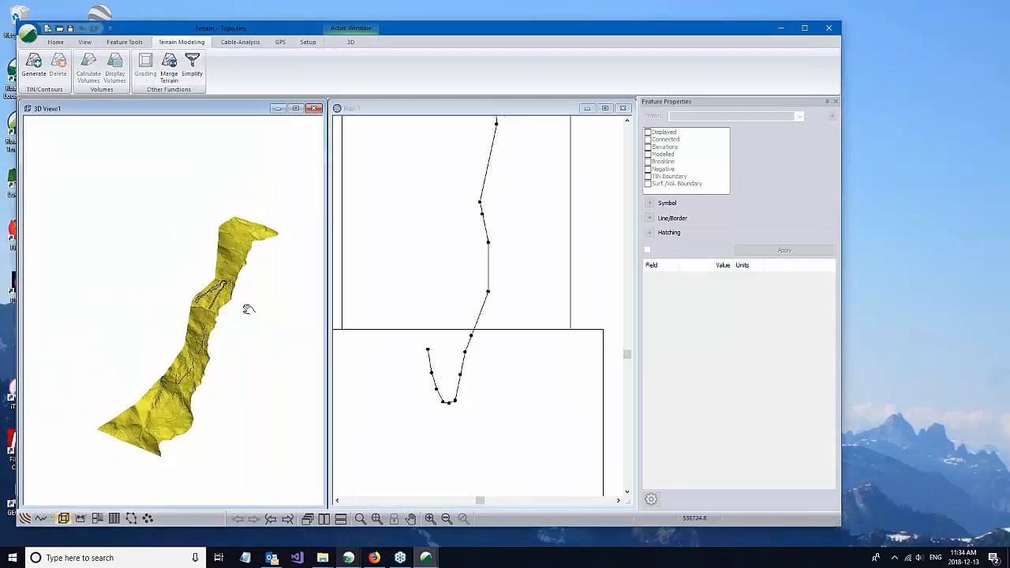
# Regenerate the terrain TIN with both major and minor contours turned off
pyautogui.moveTo(248, 308); pyautogui.dragTo(183, 338)
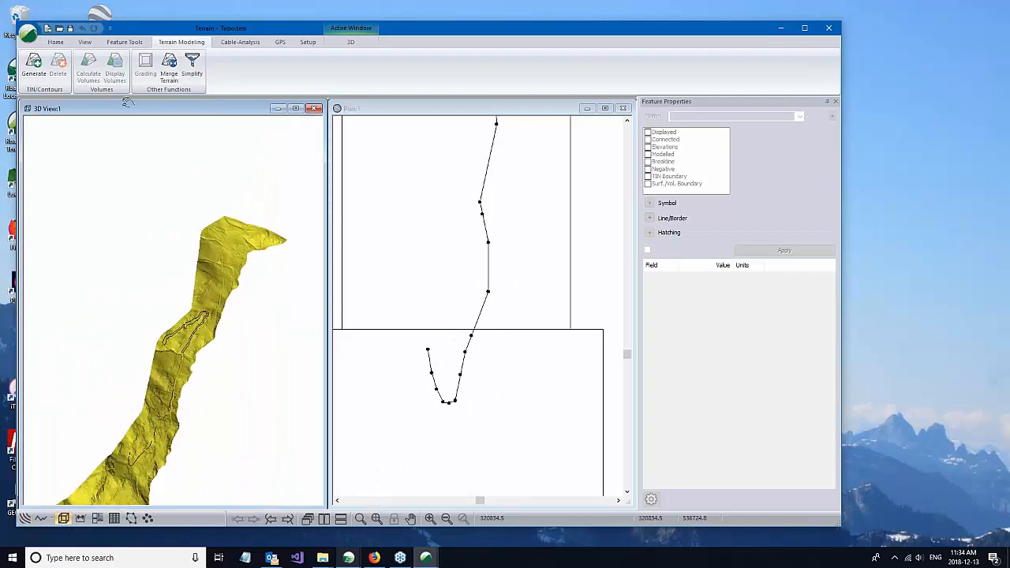
pyautogui.click(40, 69)
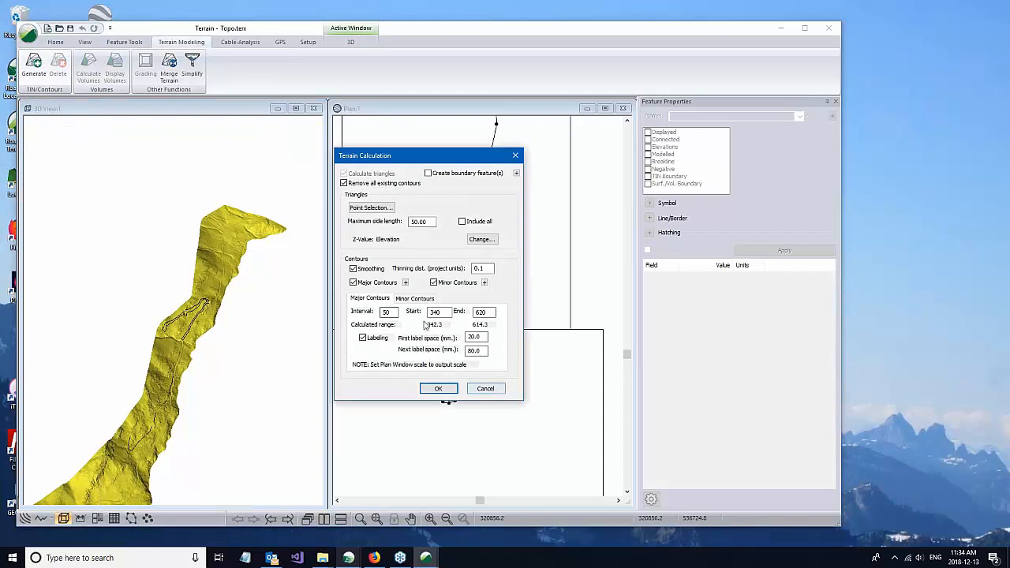
pyautogui.click(365, 283)
pyautogui.click(450, 284)
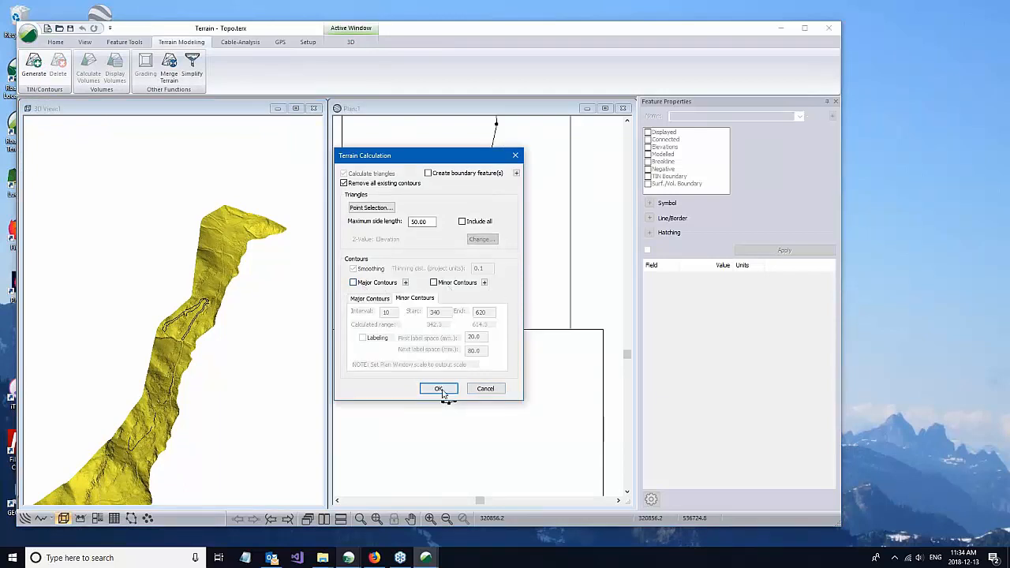
pyautogui.click(438, 389)
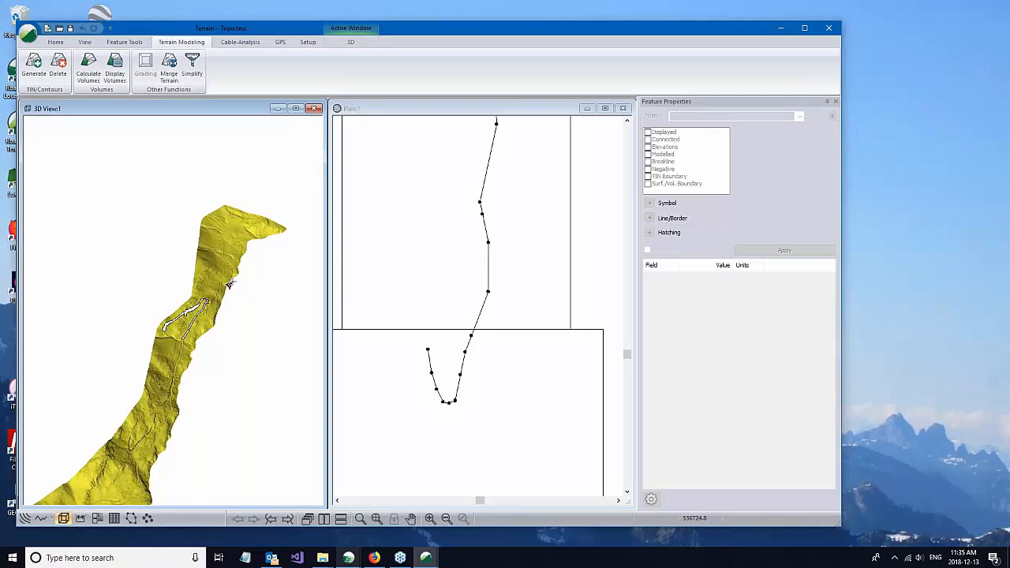
# Examine the road-shaped hole cut into the terrain surface up close in the 3D view
pyautogui.scroll(1, 193, 368)
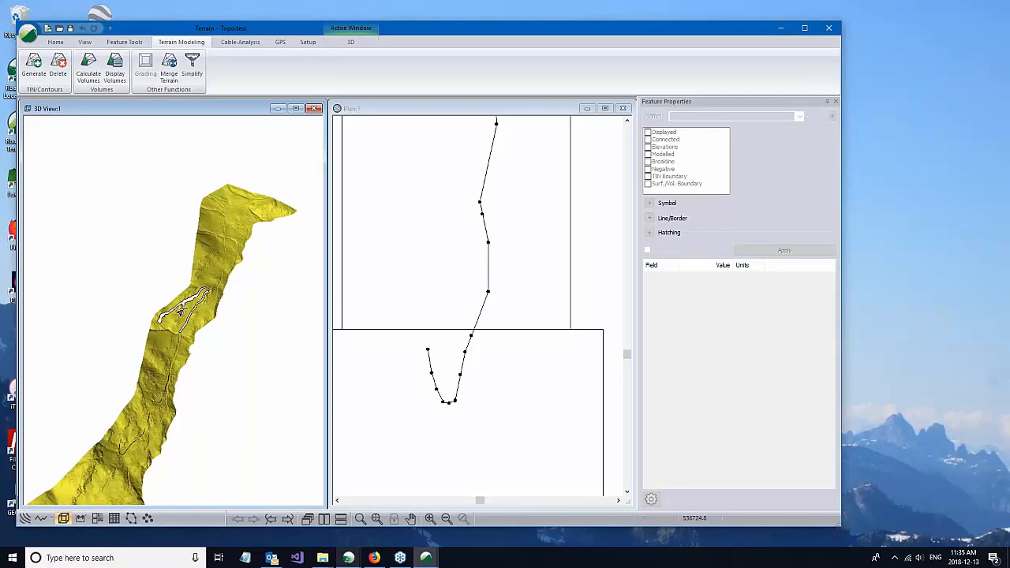
pyautogui.scroll(1, 182, 313)
pyautogui.scroll(2, 182, 313)
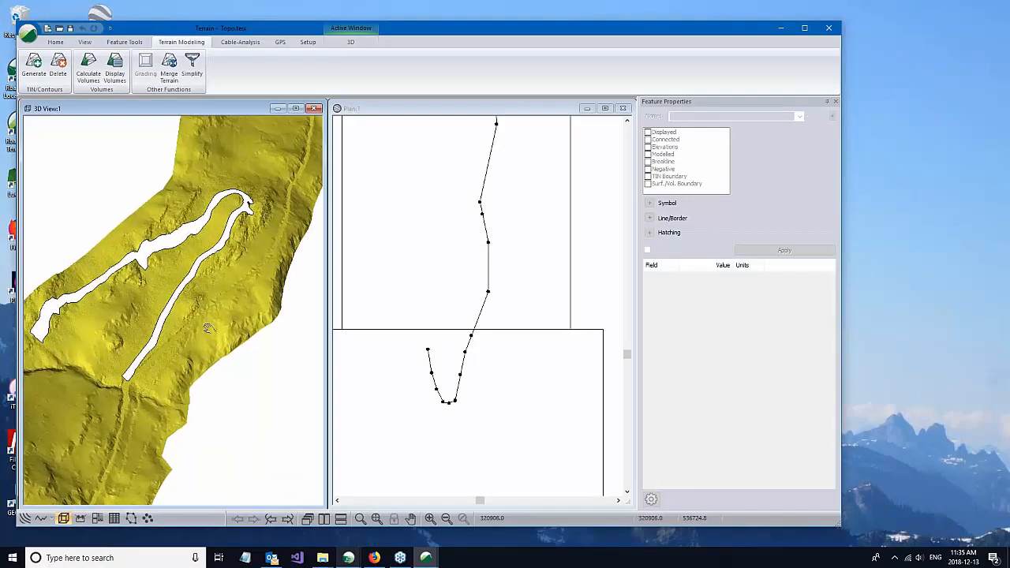
pyautogui.moveTo(207, 327); pyautogui.dragTo(240, 401, button='middle')
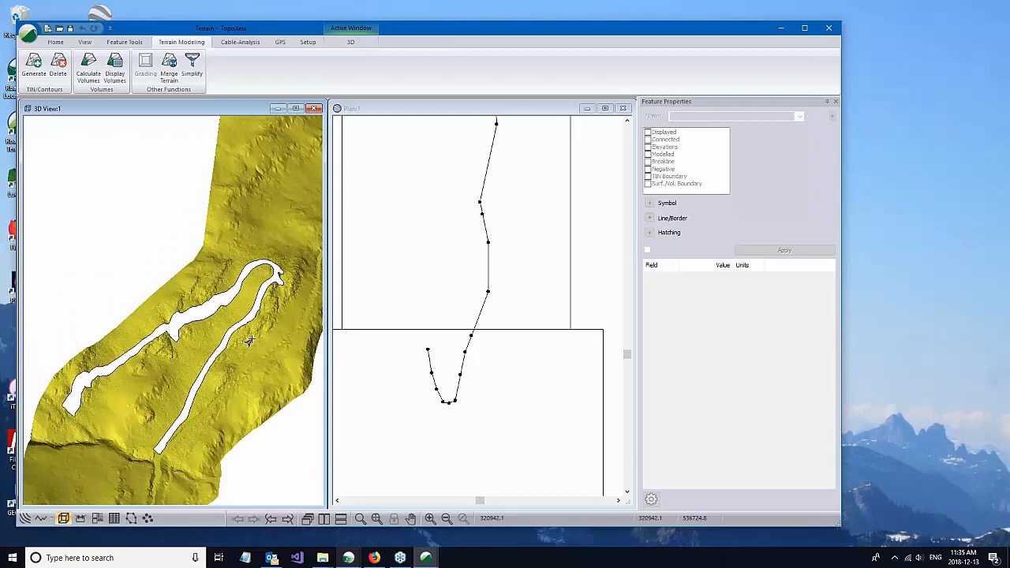
pyautogui.moveTo(180, 418)
pyautogui.moveTo(216, 387); pyautogui.dragTo(202, 284, button='middle')
pyautogui.scroll(1, 202, 284)
# Add SG1.terx as a background display file in the 3D view options
pyautogui.rightClick(275, 371)
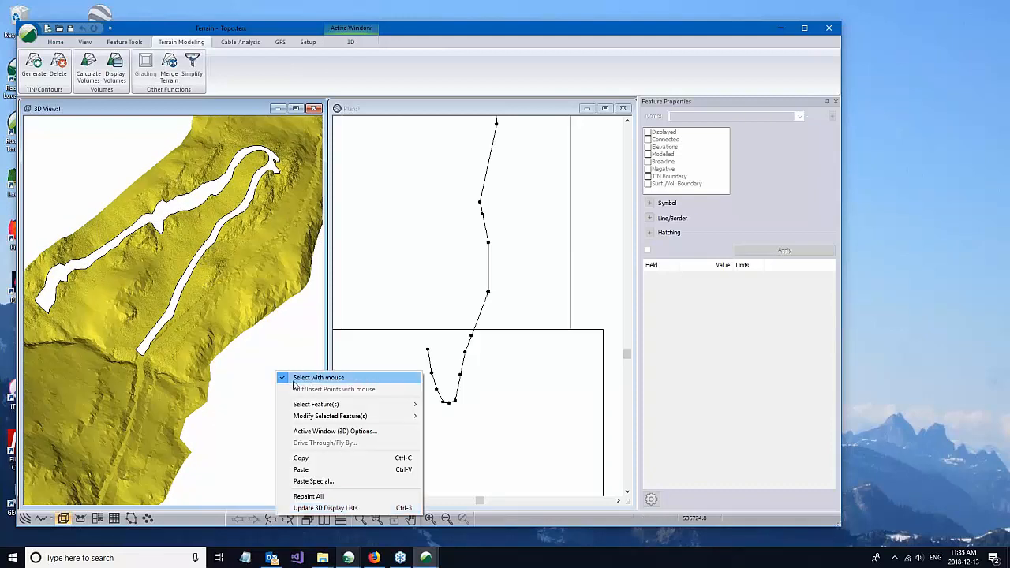
pyautogui.rightClick(224, 426)
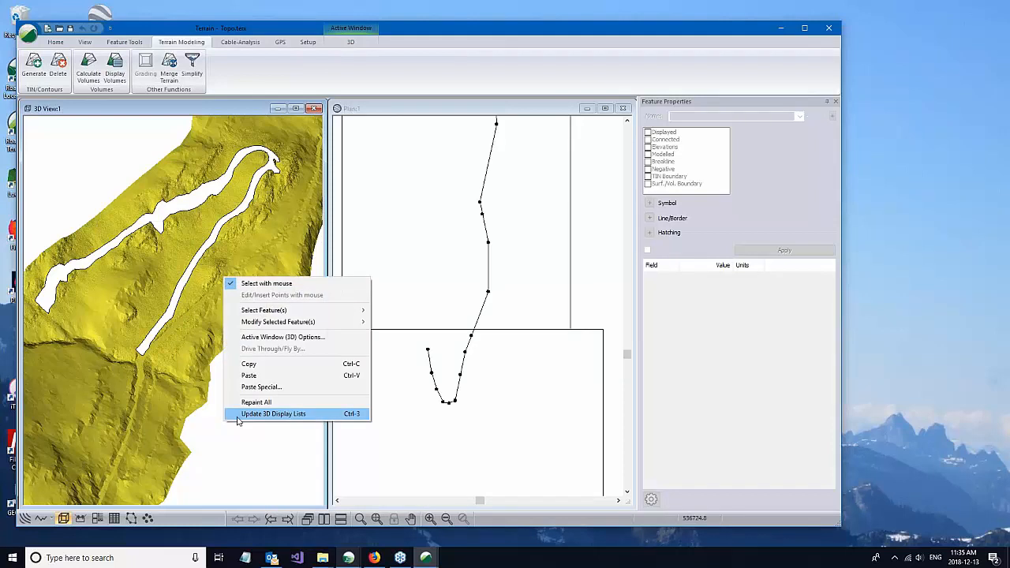
pyautogui.click(305, 341)
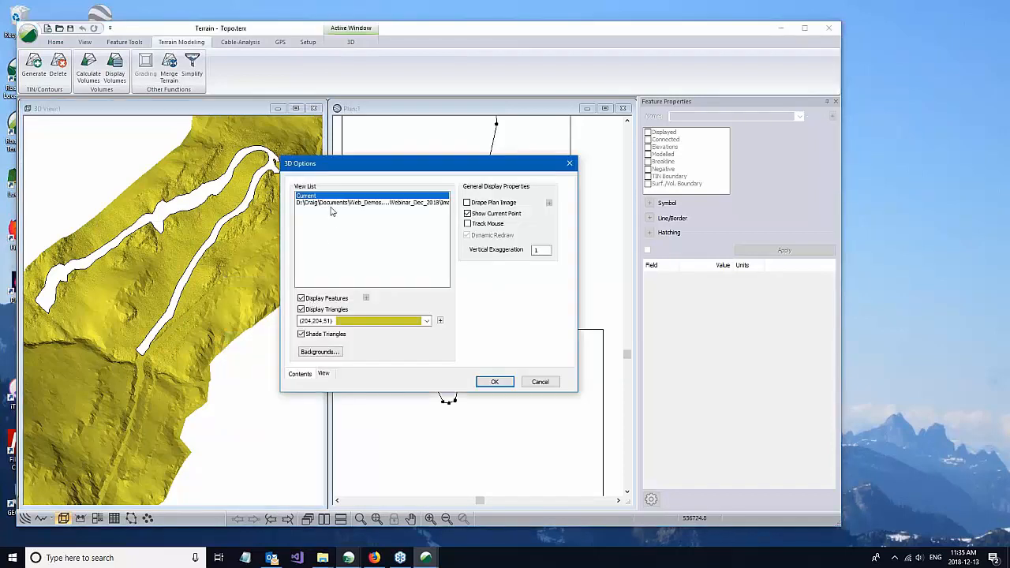
pyautogui.click(321, 353)
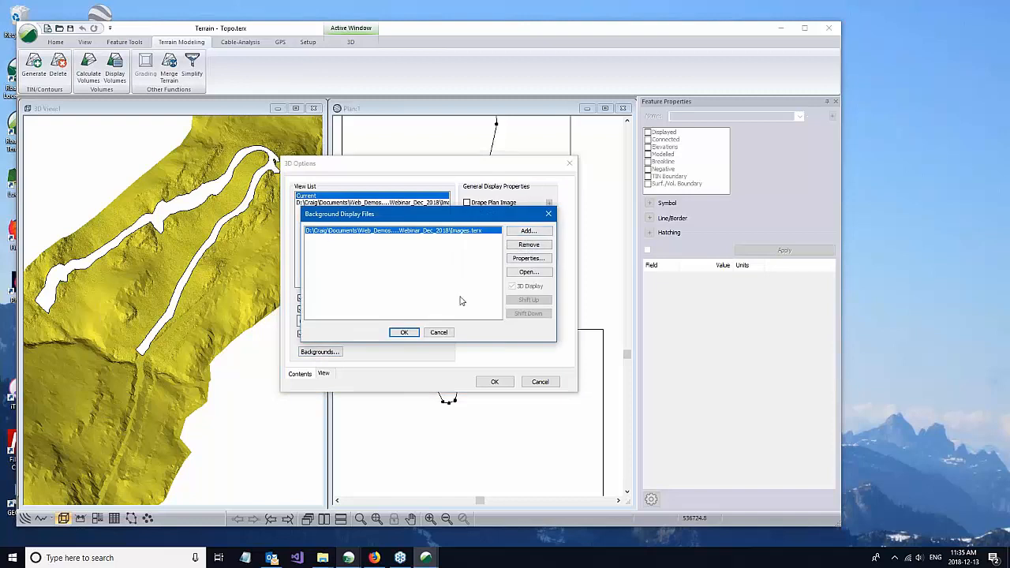
pyautogui.click(527, 231)
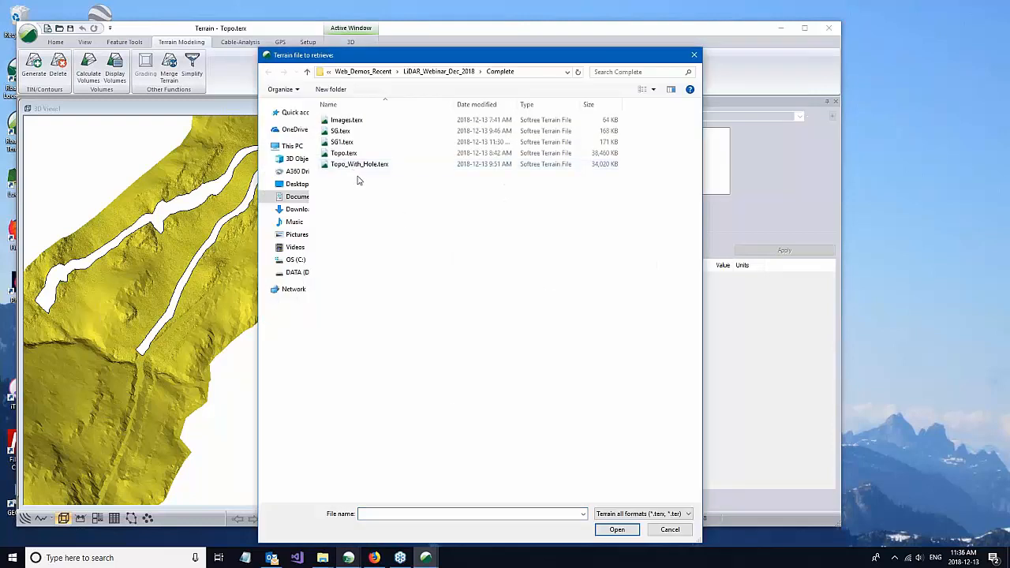
pyautogui.click(344, 142)
pyautogui.click(616, 530)
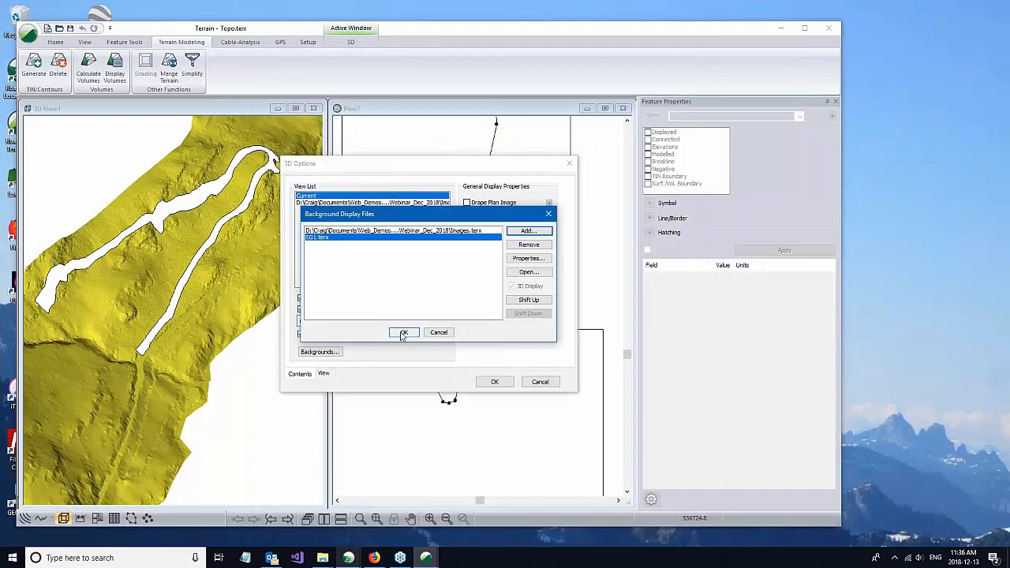
pyautogui.click(403, 332)
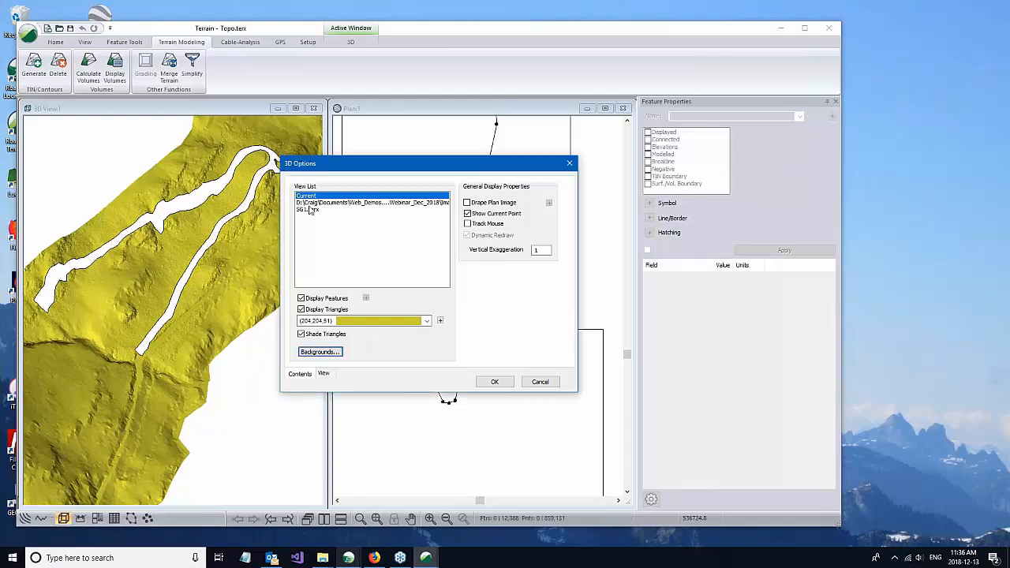
# Display the SG1.terx surface with shaded triangles in orange (255,128,64) and apply the 3D options
pyautogui.click(310, 210)
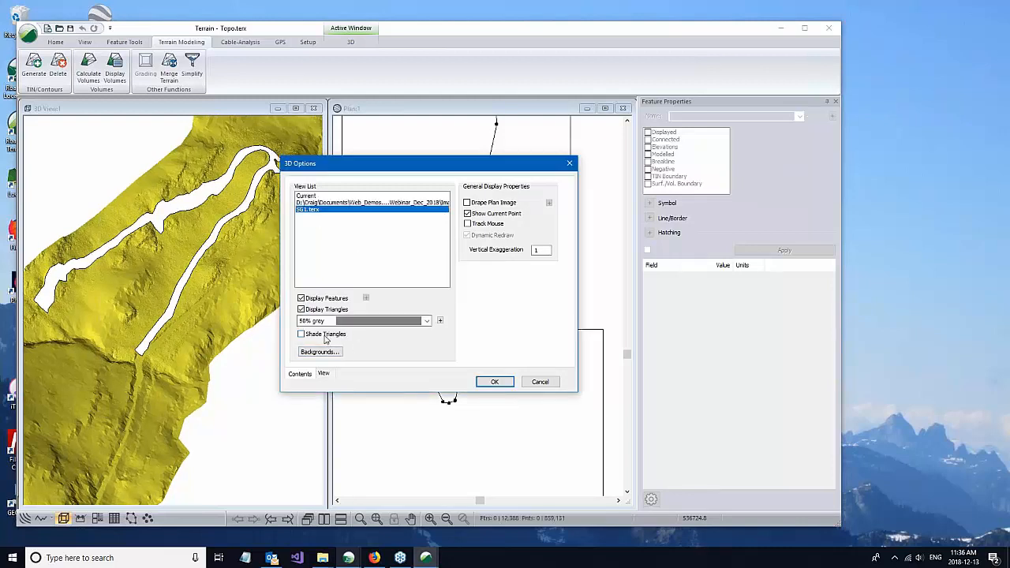
pyautogui.click(341, 322)
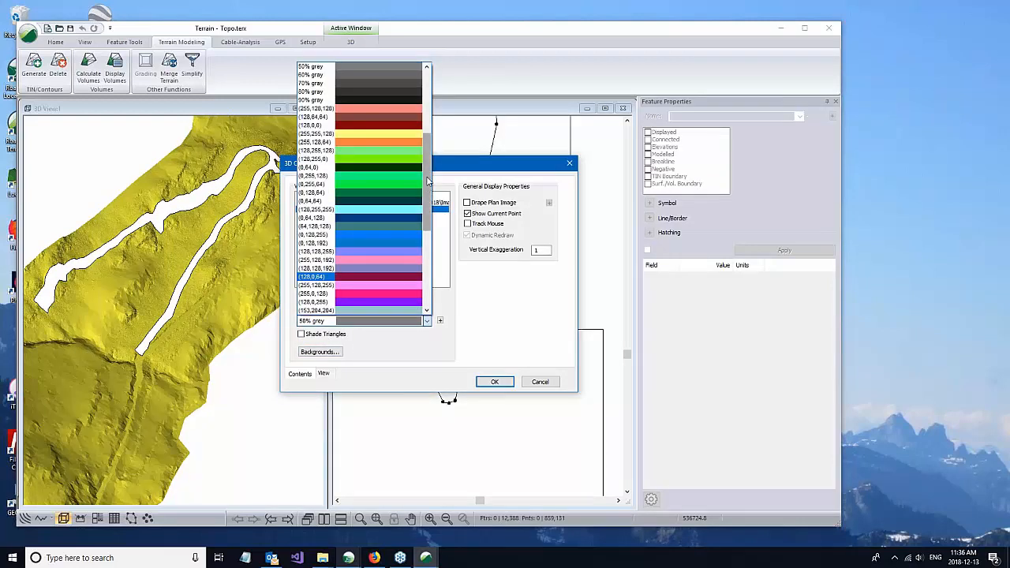
pyautogui.click(379, 143)
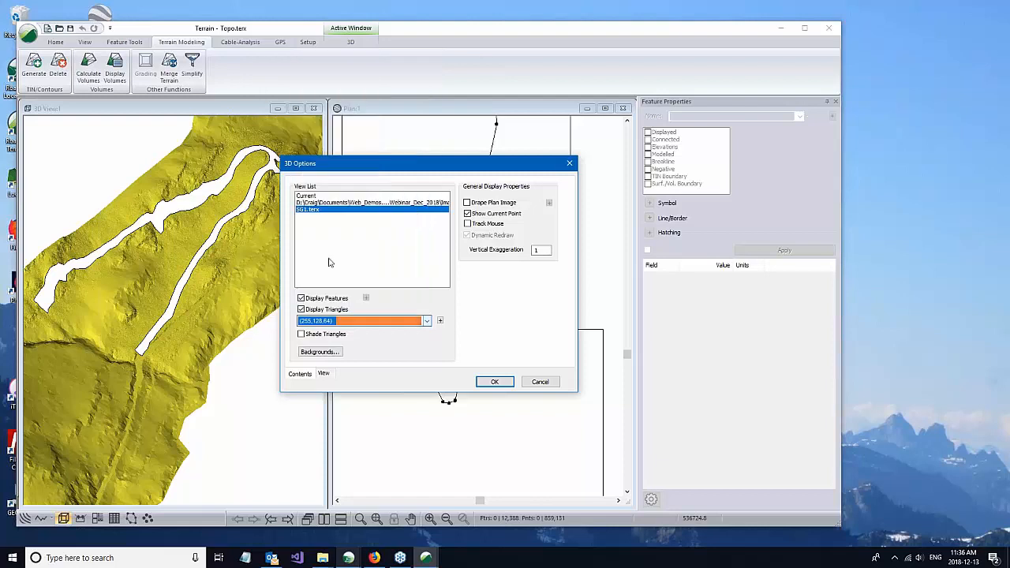
pyautogui.click(318, 338)
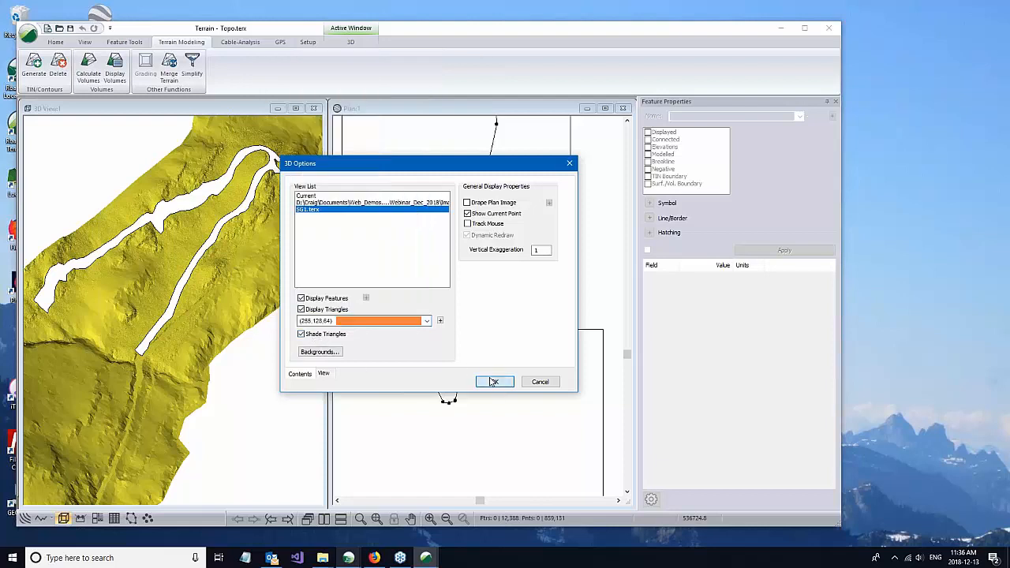
pyautogui.click(494, 382)
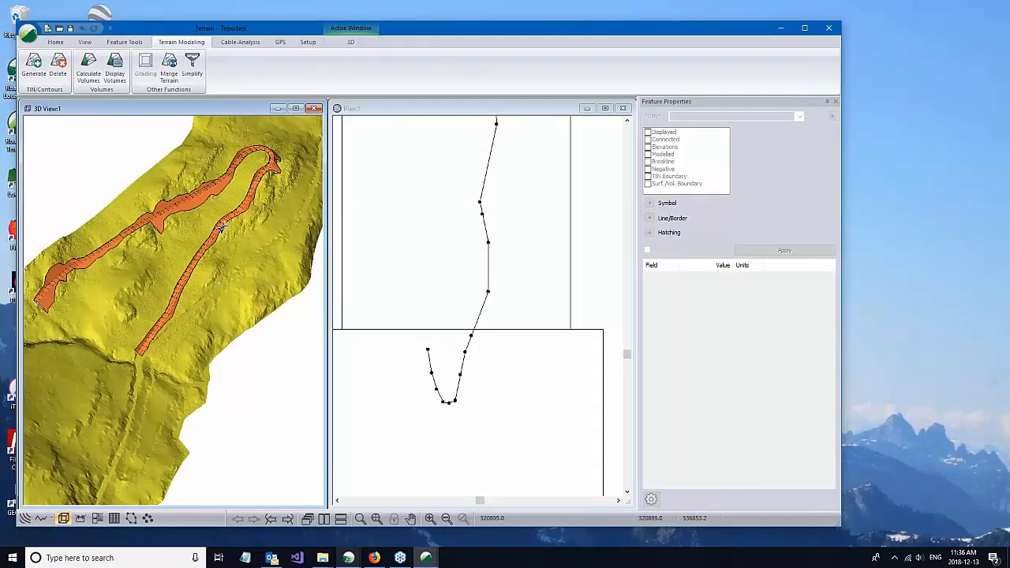
# Examine how the road surface fits into the surrounding terrain in the 3D view
pyautogui.moveTo(230, 298); pyautogui.dragTo(233, 251)
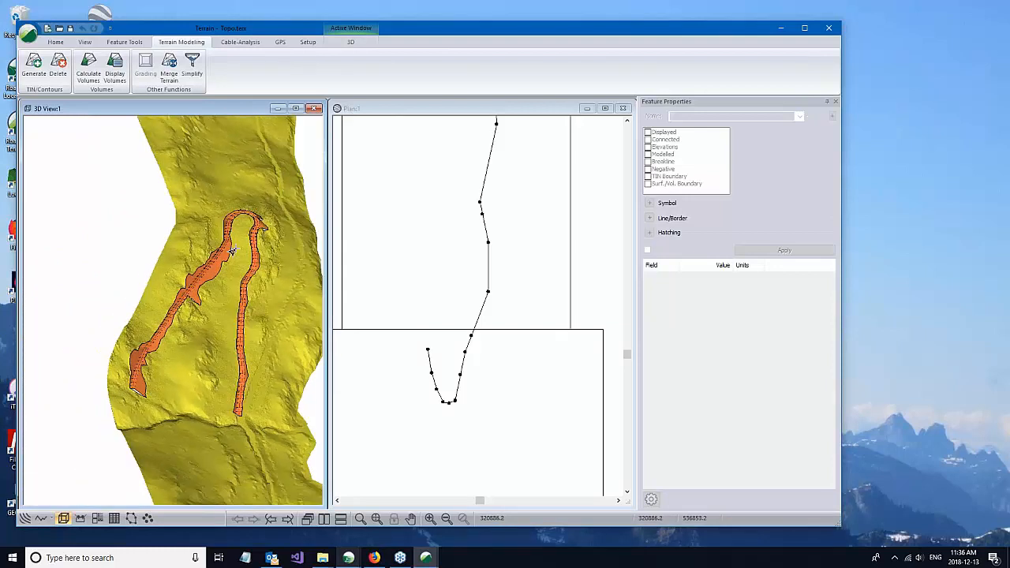
pyautogui.scroll(1, 233, 252)
pyautogui.scroll(1, 233, 252)
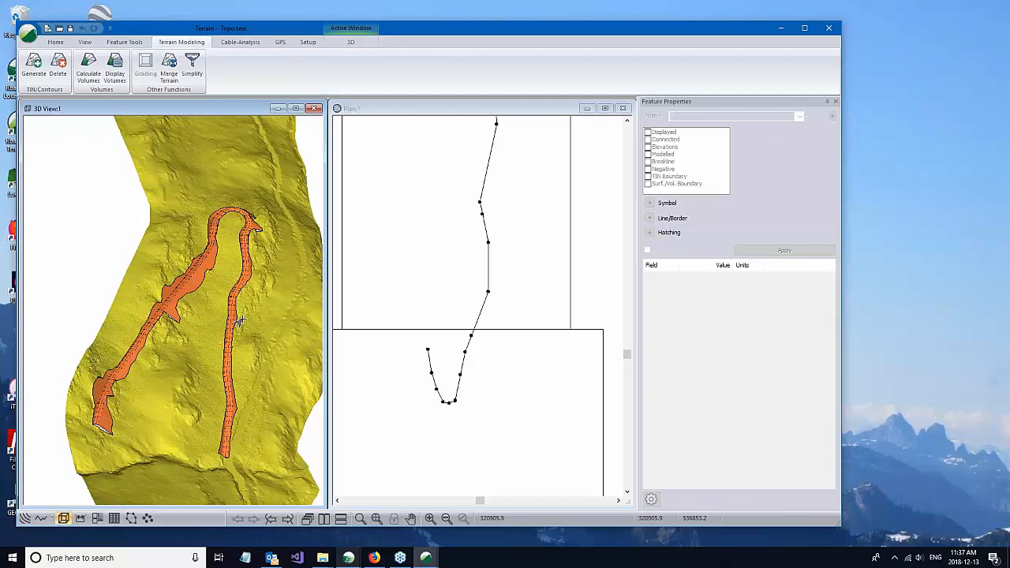
pyautogui.moveTo(241, 321)
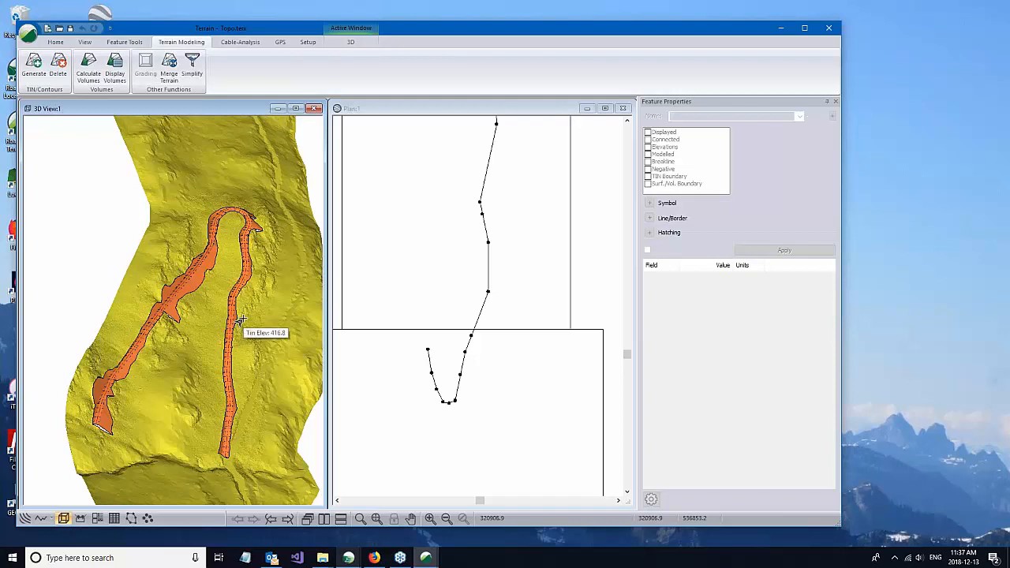